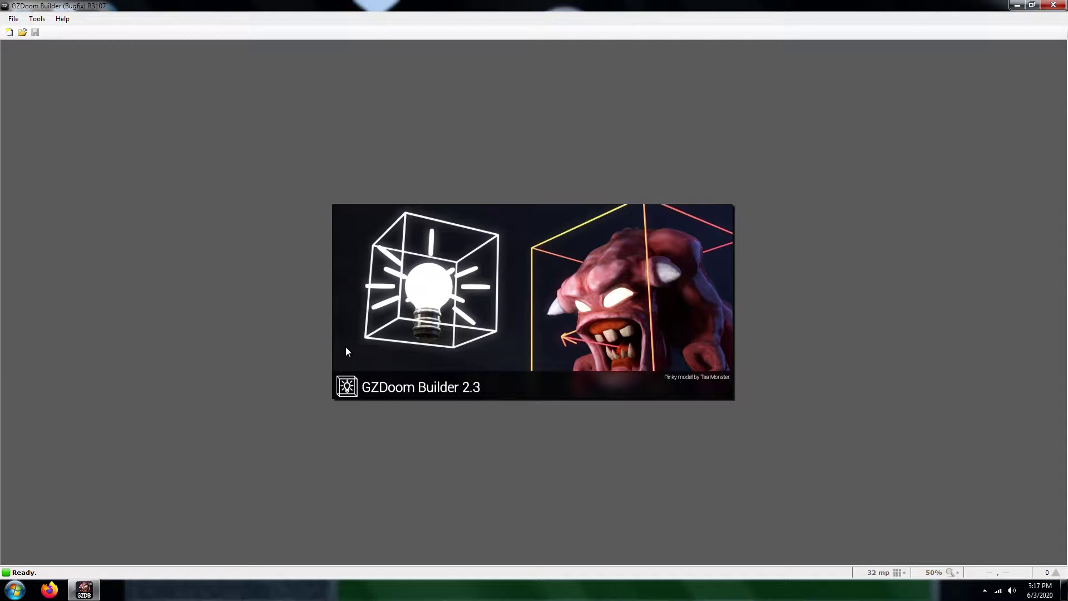
Step: Create a new map MAP07 in the Boom: Doom 2 (Doom format) configuration with DOOM2.WAD added as a resource
{"action": "key", "text": "ctrl+n"}
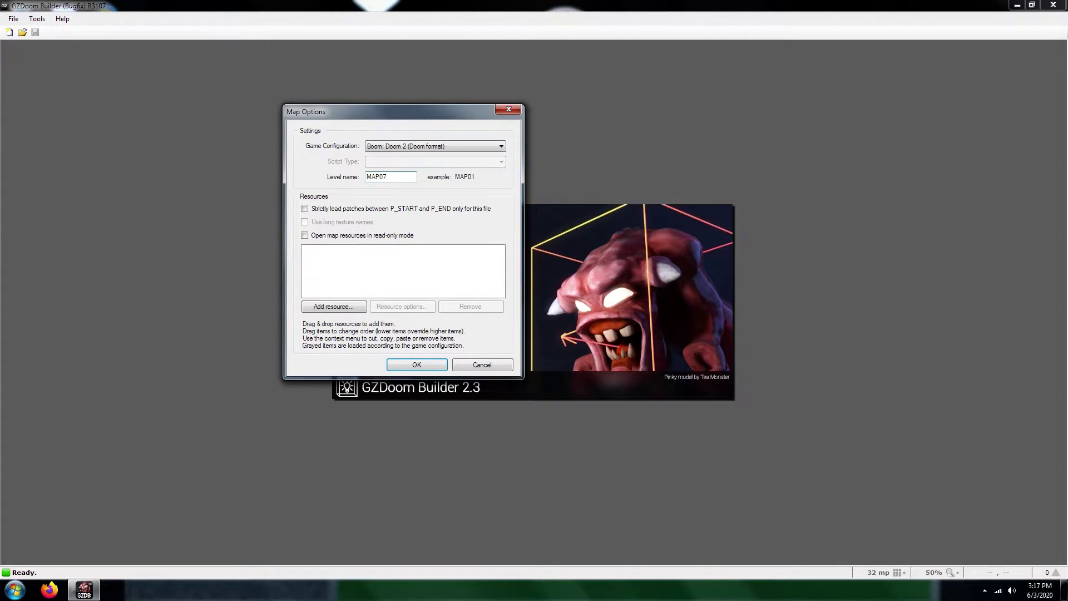
{"action": "left_click", "coordinate": [346, 315]}
{"action": "left_click", "coordinate": [457, 206]}
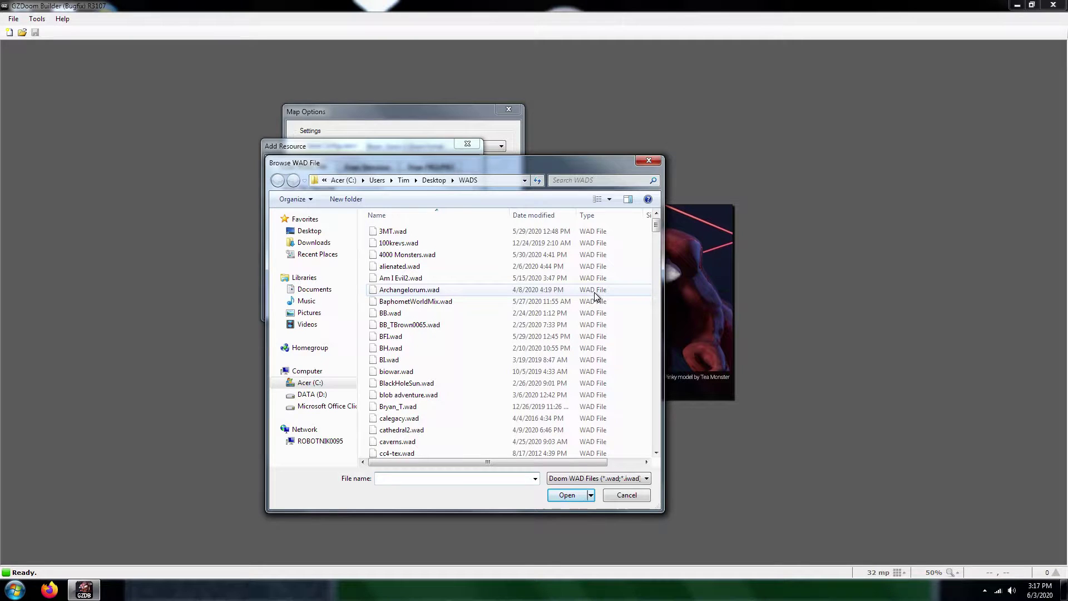
{"action": "type", "text": "doom2.wad"}
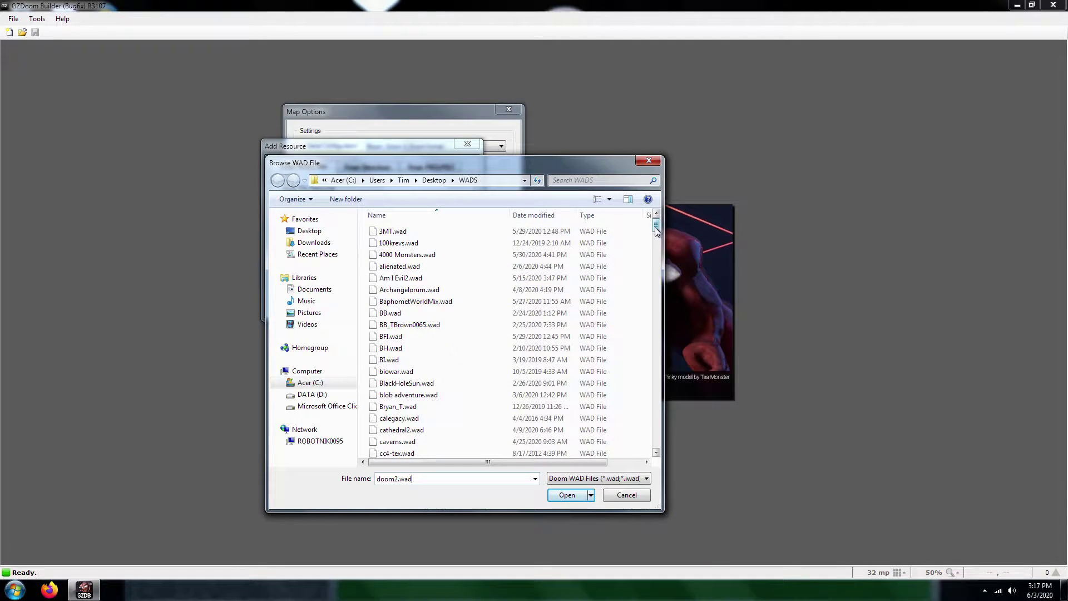
{"action": "left_click_drag", "start_coordinate": [658, 228], "coordinate": [655, 271]}
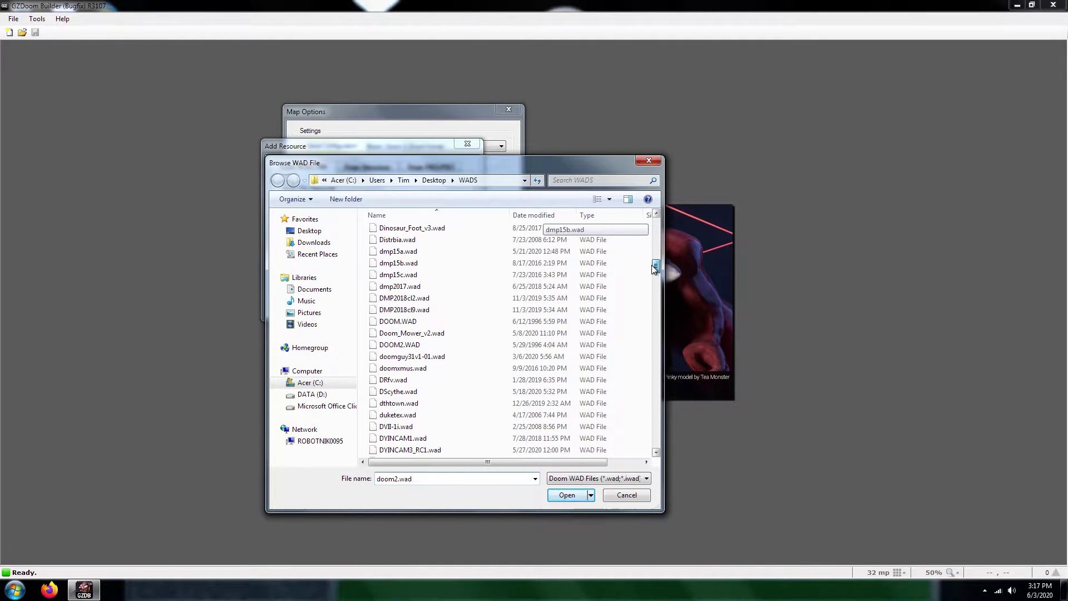
{"action": "left_click", "coordinate": [403, 346]}
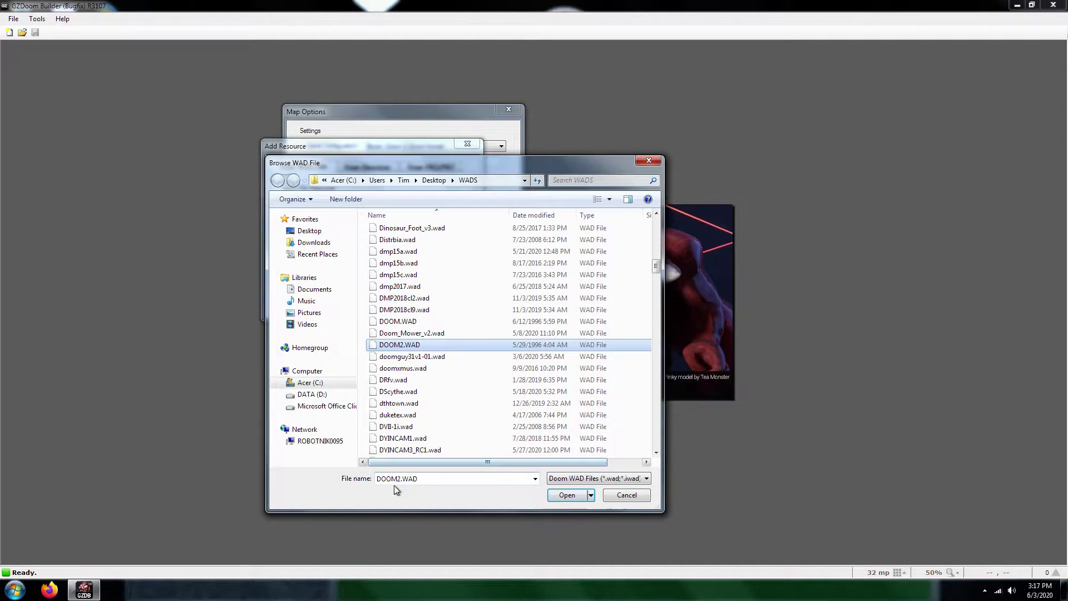
{"action": "left_click", "coordinate": [568, 496]}
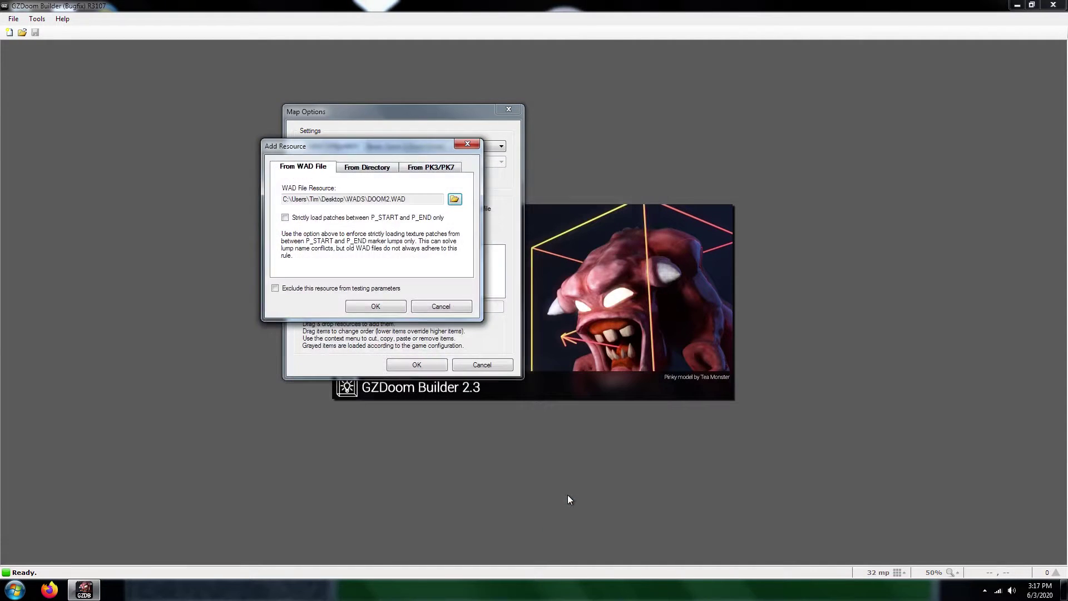
{"action": "left_click", "coordinate": [388, 309]}
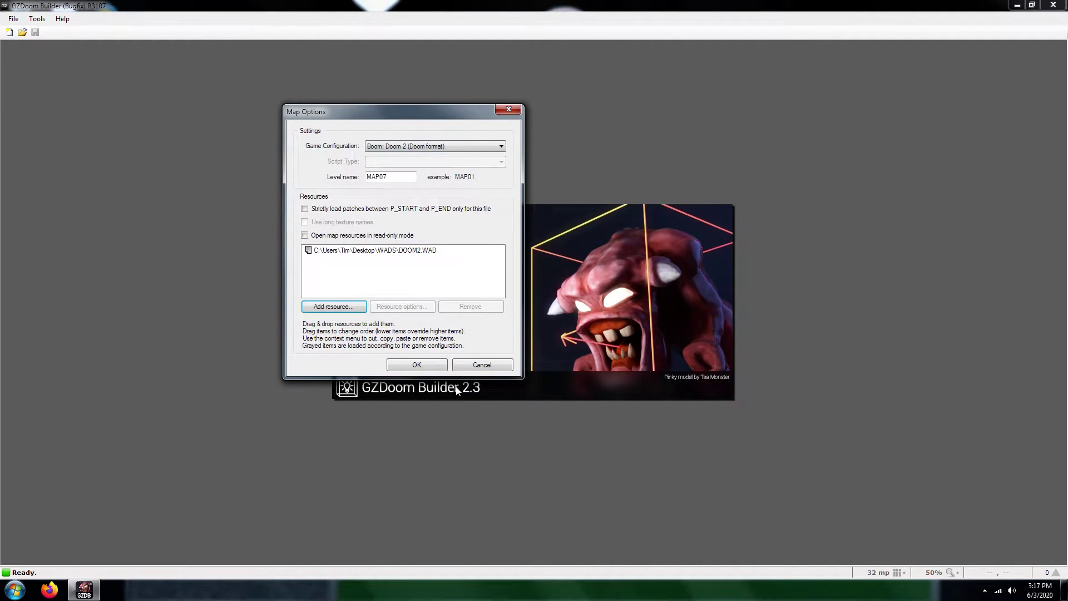
{"action": "left_click", "coordinate": [418, 366]}
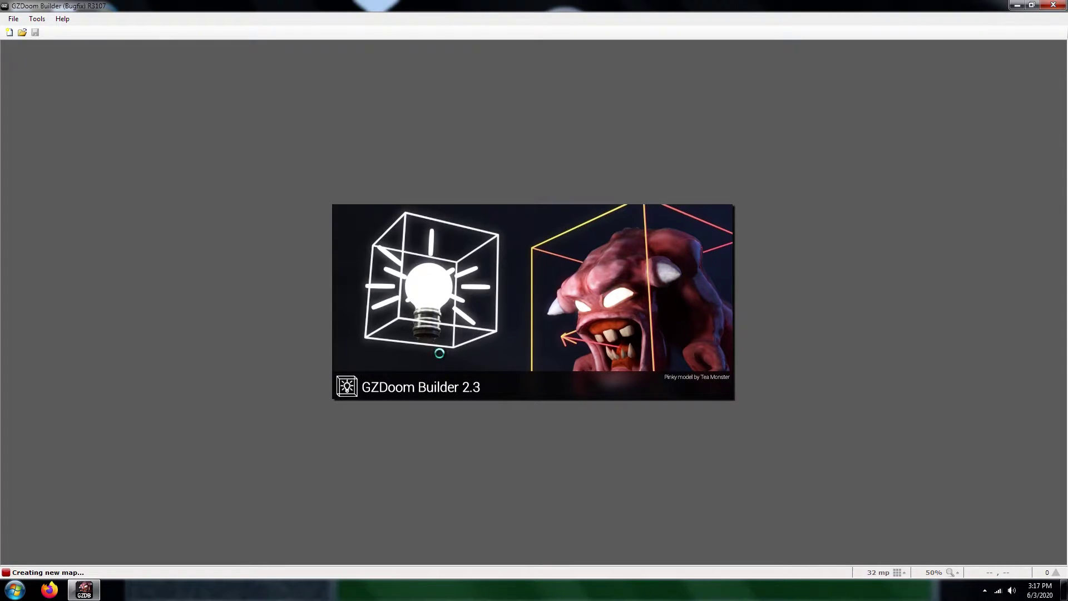
Step: Draw a closed rectangular sector 256 units wide and 512 units tall around the map origin
{"action": "key", "text": "d"}
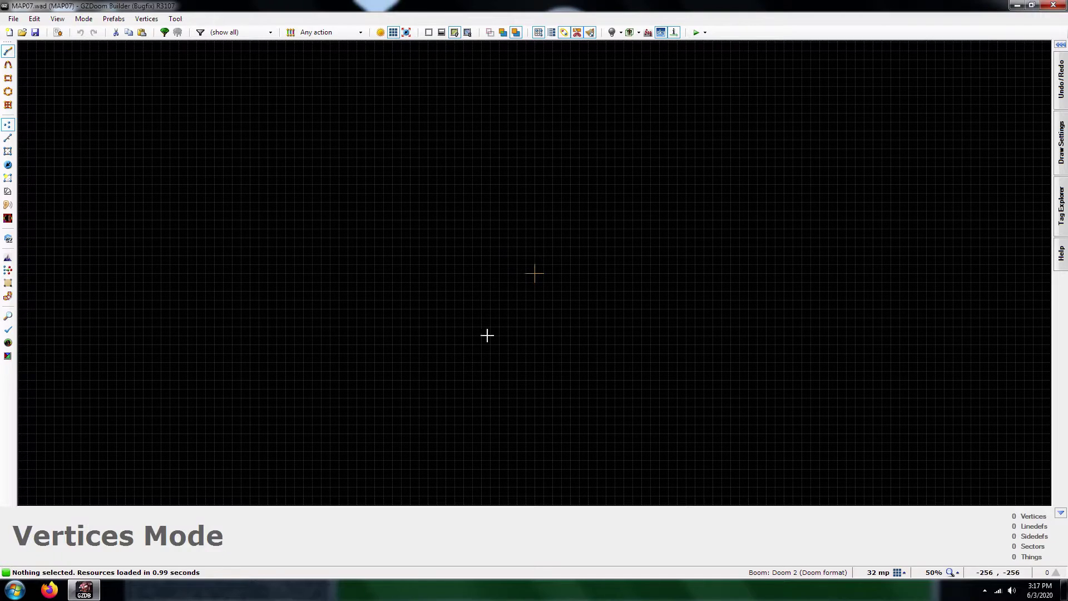
{"action": "scroll", "coordinate": [543, 260], "scroll_direction": "up", "scroll_amount": 5}
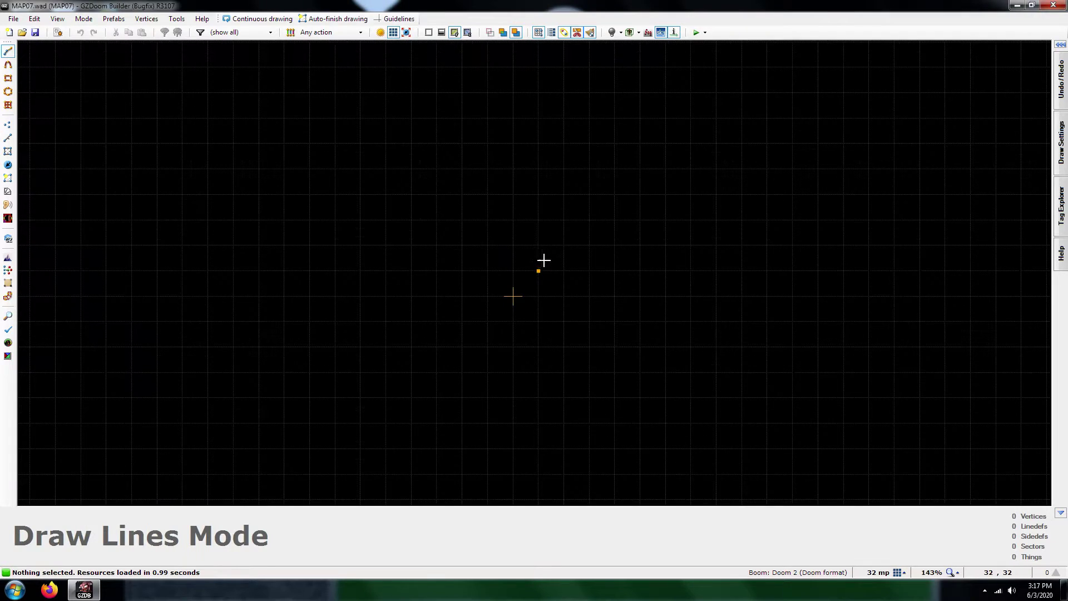
{"action": "left_click", "coordinate": [613, 395]}
{"action": "scroll", "coordinate": [613, 198], "scroll_direction": "down", "scroll_amount": 1}
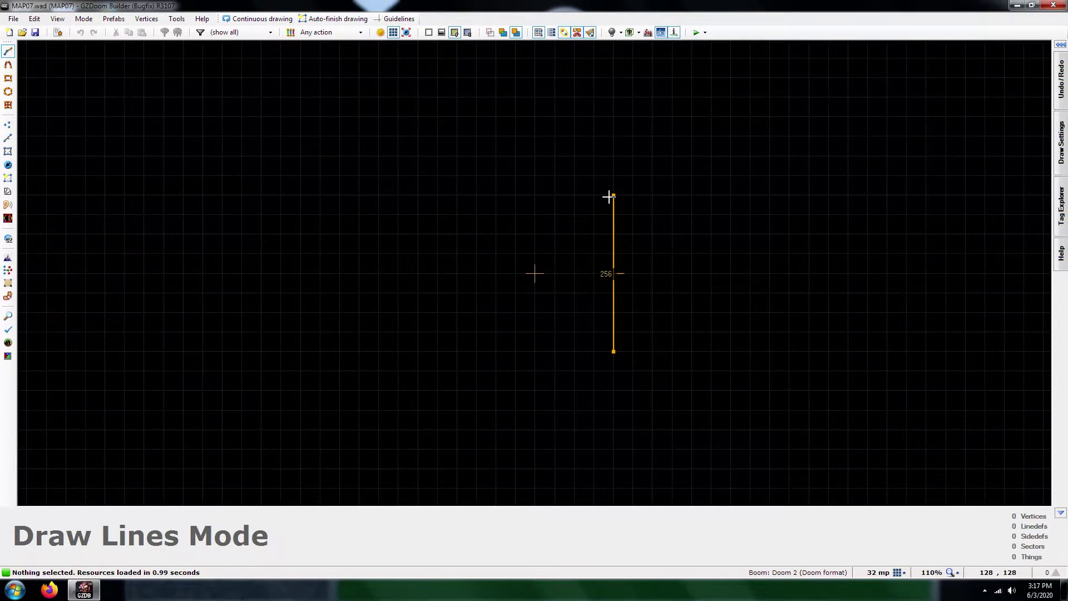
{"action": "scroll", "coordinate": [608, 196], "scroll_direction": "down", "scroll_amount": 2}
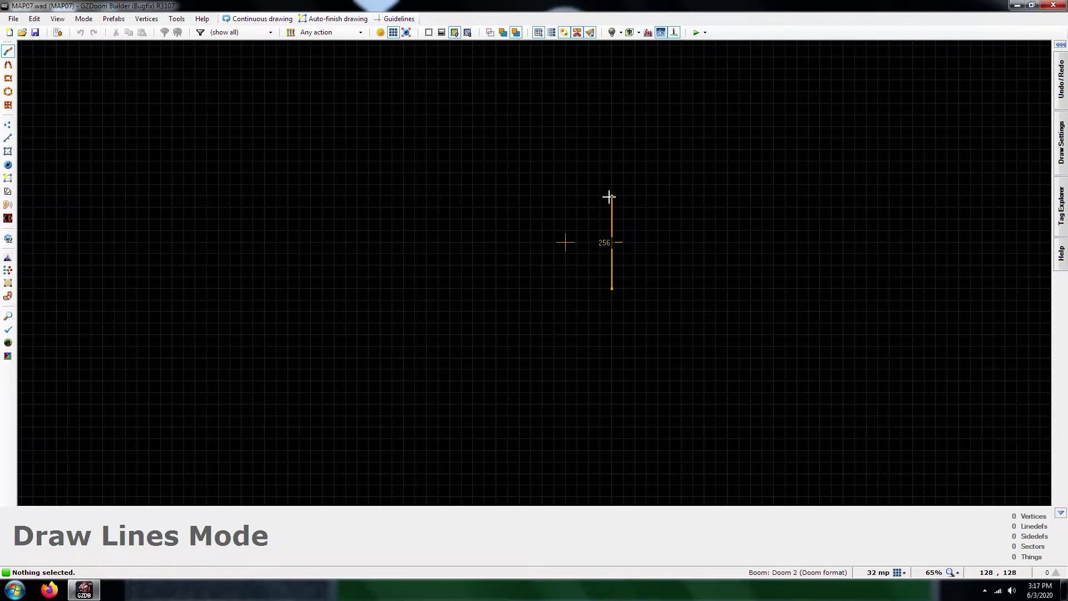
{"action": "left_click", "coordinate": [610, 105]}
{"action": "left_click", "coordinate": [521, 103]}
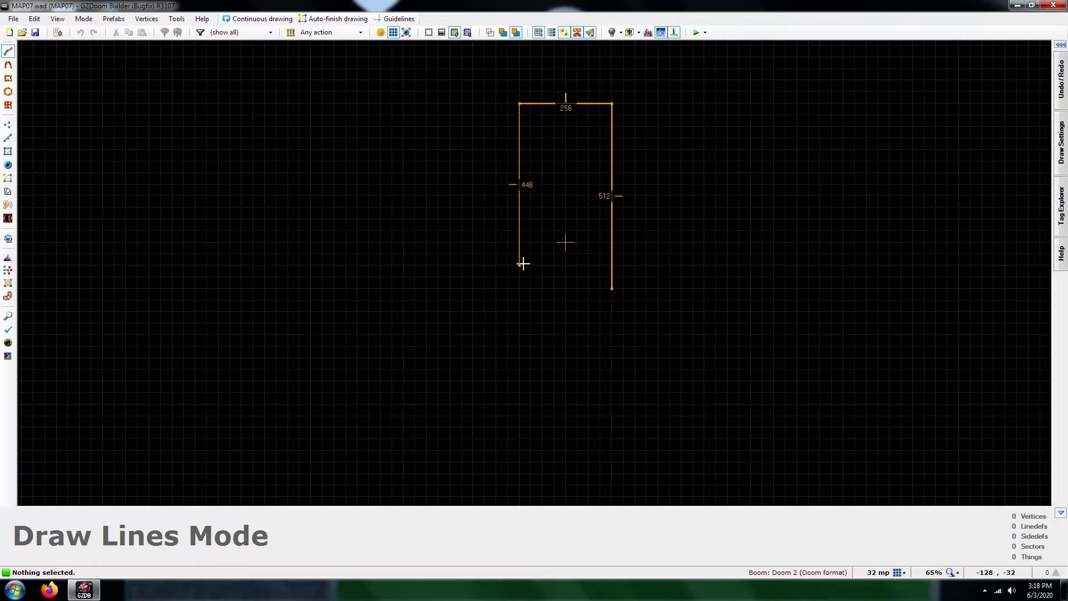
{"action": "left_click", "coordinate": [523, 290]}
{"action": "left_click", "coordinate": [610, 287]}
{"action": "scroll", "coordinate": [552, 369], "scroll_direction": "down", "scroll_amount": 3}
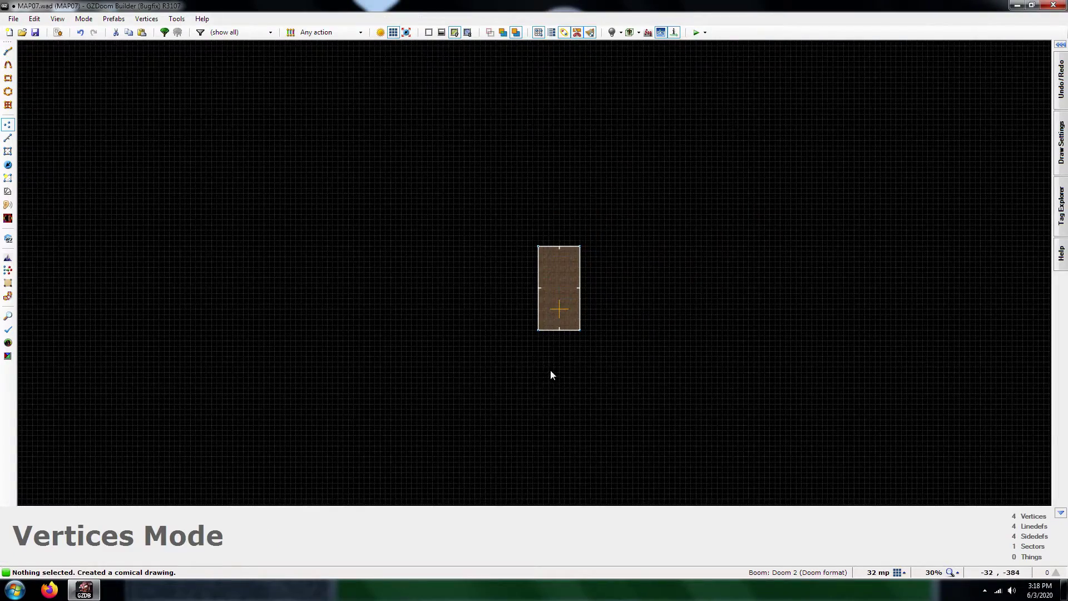
{"action": "scroll", "coordinate": [563, 308], "scroll_direction": "up", "scroll_amount": 4}
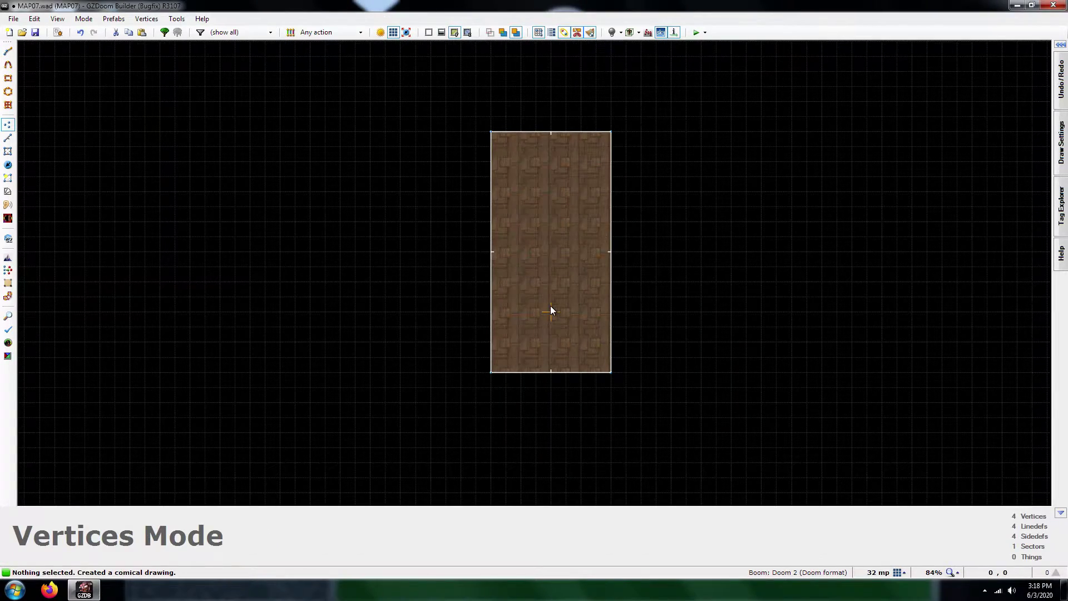
Step: Place a Player 1 start at 0, -96 near the room's south wall, facing 90 degrees
{"action": "key", "text": "t"}
{"action": "scroll", "coordinate": [554, 364], "scroll_direction": "up", "scroll_amount": 4}
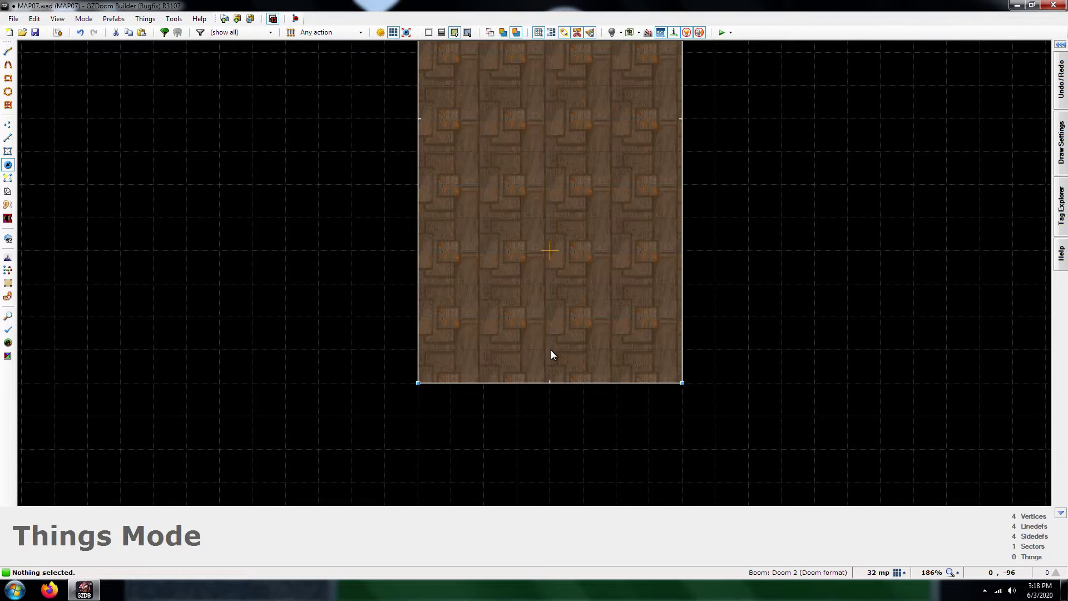
{"action": "key", "text": "Insert"}
{"action": "left_click", "coordinate": [529, 238]}
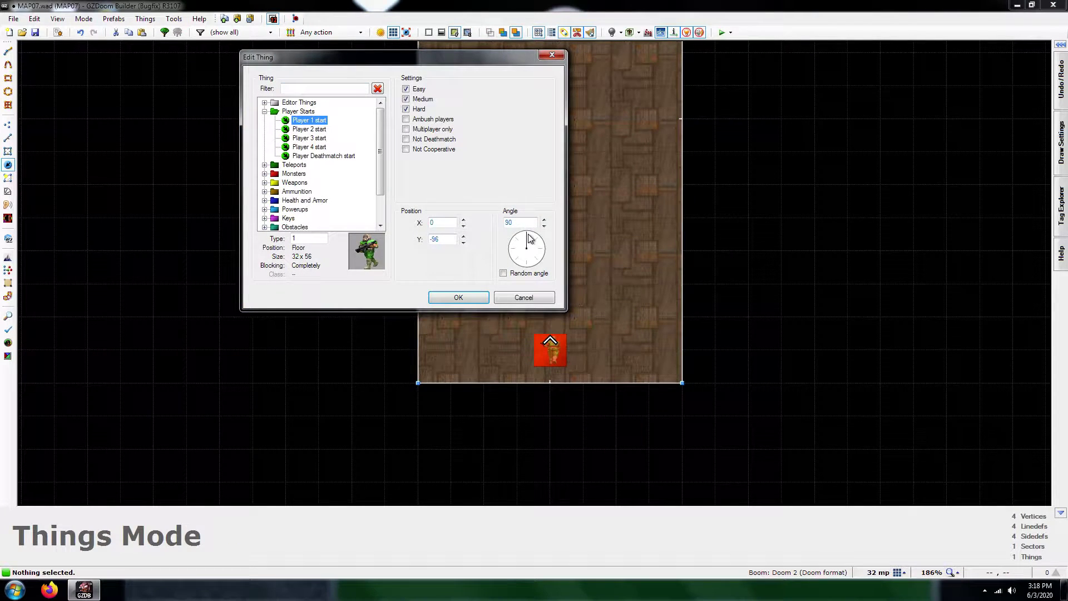
{"action": "left_click", "coordinate": [470, 297]}
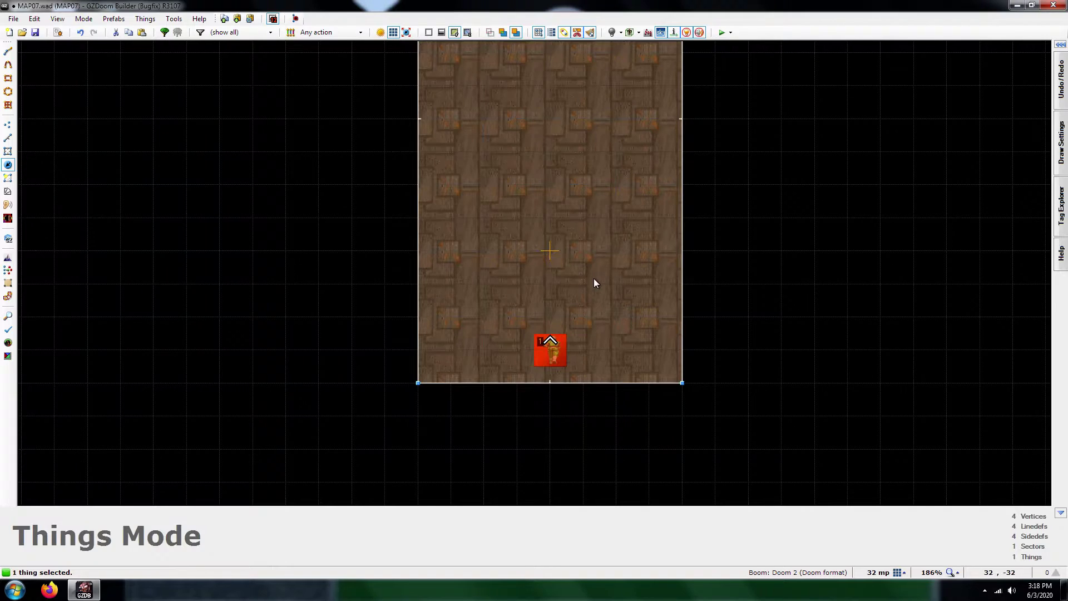
Step: Insert a Super Shotgun at 0, -32, just in front of the player start
{"action": "scroll", "coordinate": [504, 414], "scroll_direction": "down", "scroll_amount": 3}
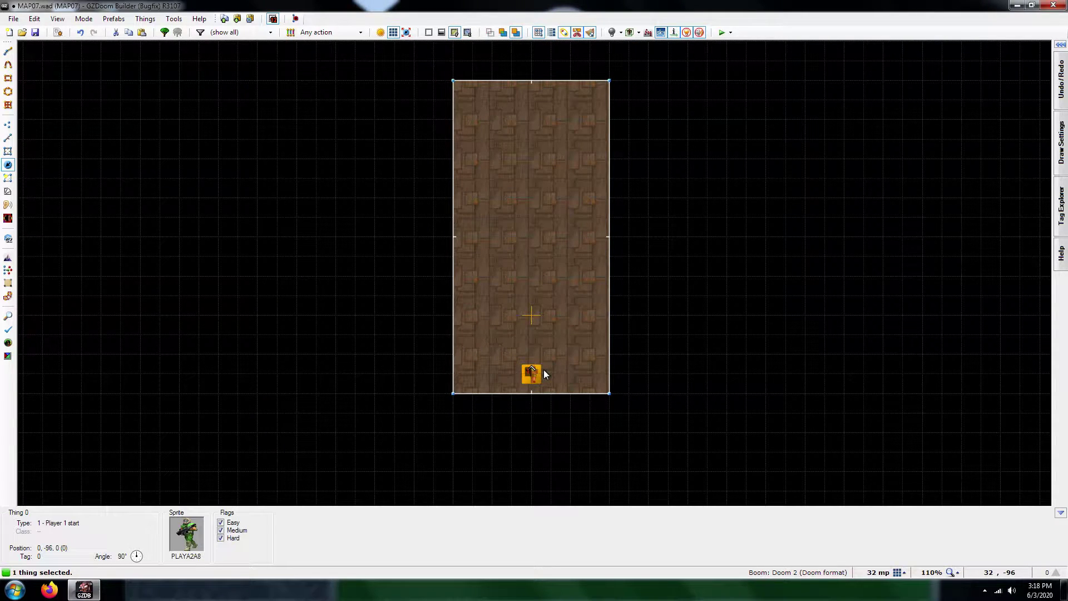
{"action": "scroll", "coordinate": [545, 373], "scroll_direction": "up", "scroll_amount": 4}
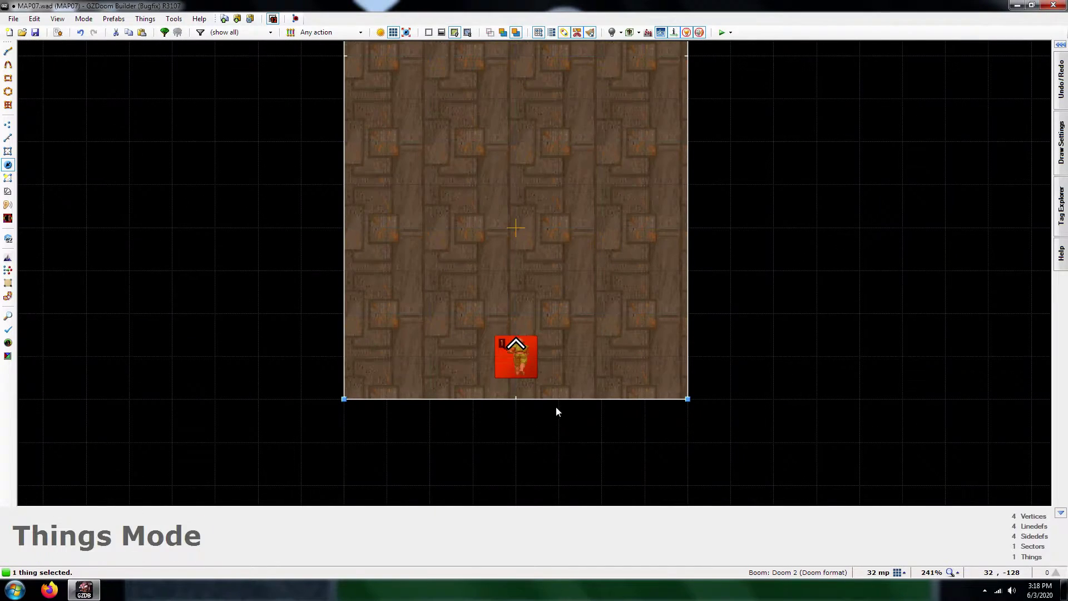
{"action": "scroll", "coordinate": [527, 358], "scroll_direction": "down", "scroll_amount": 6}
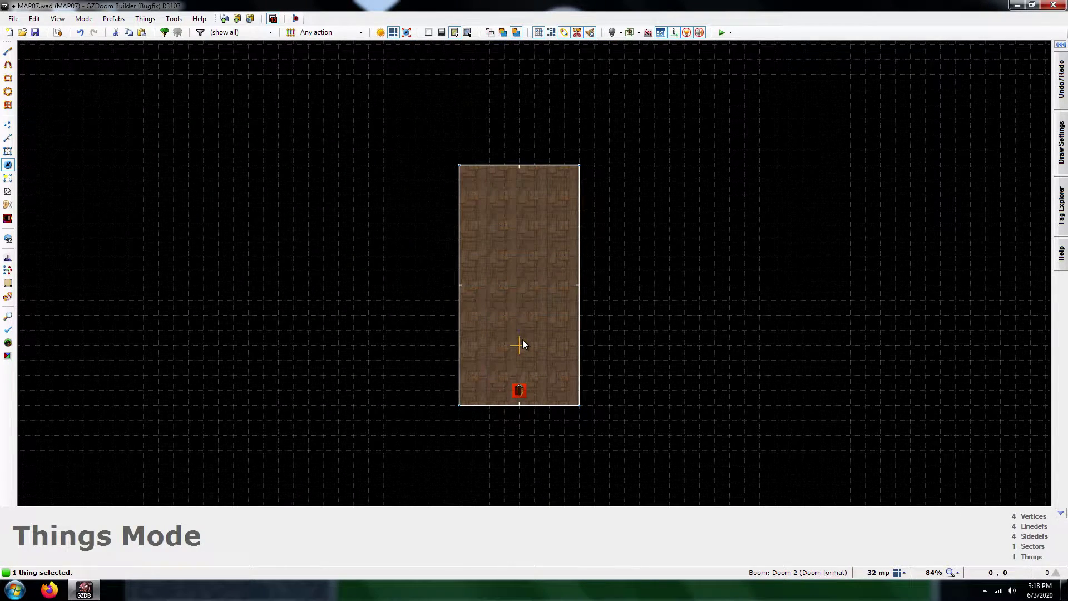
{"action": "left_click", "coordinate": [521, 332]}
{"action": "scroll", "coordinate": [526, 376], "scroll_direction": "up", "scroll_amount": 7}
{"action": "right_click", "coordinate": [496, 320]}
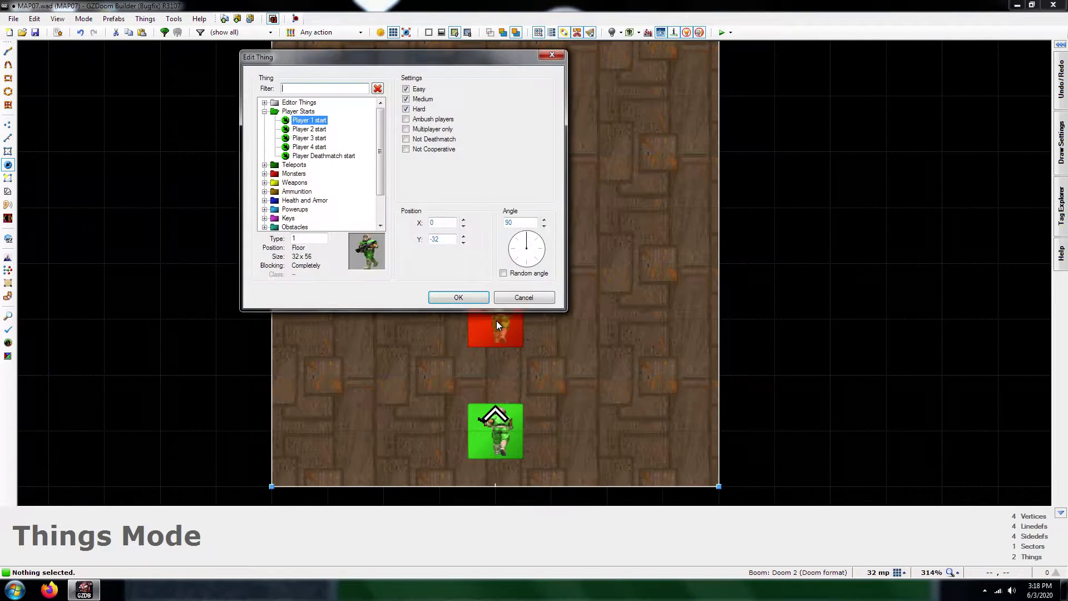
{"action": "left_click", "coordinate": [265, 182]}
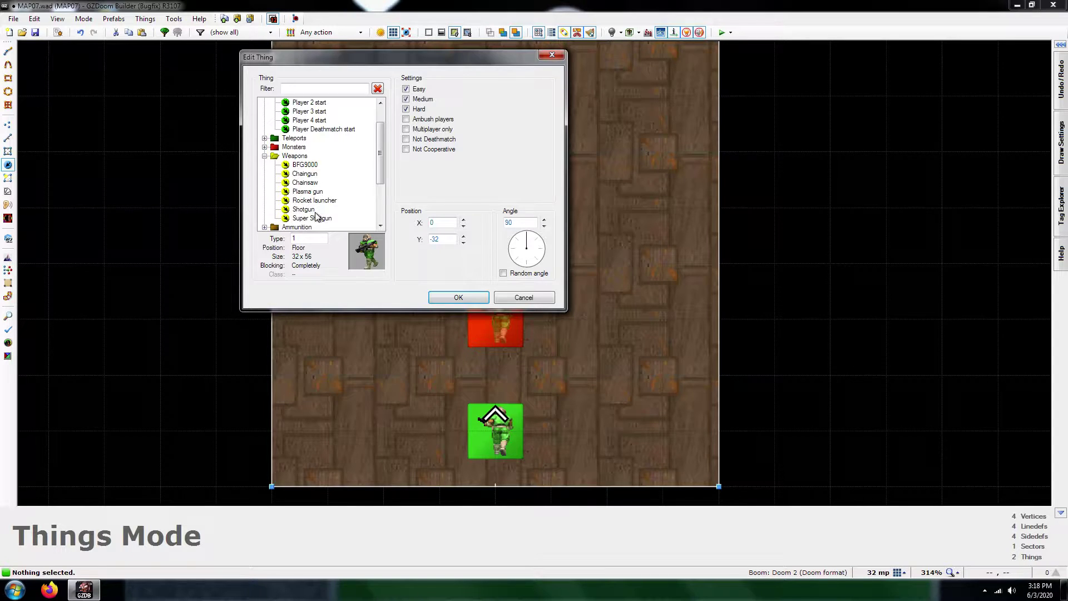
{"action": "left_click", "coordinate": [304, 210]}
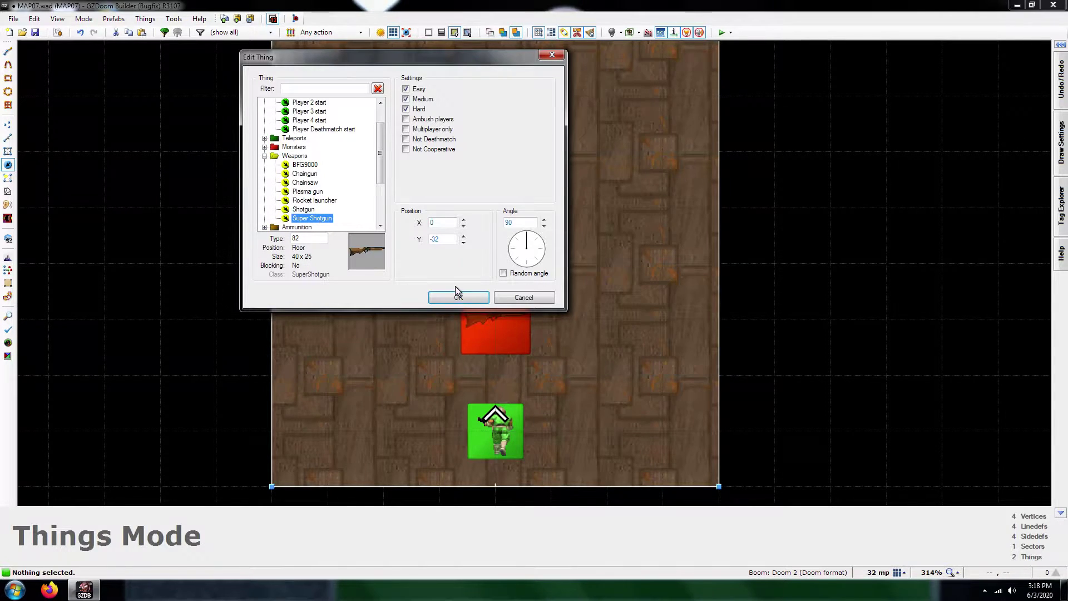
{"action": "left_click", "coordinate": [459, 298]}
Step: Add a Box of Shells at 64, -32 beside the super shotgun
{"action": "key", "text": "Insert"}
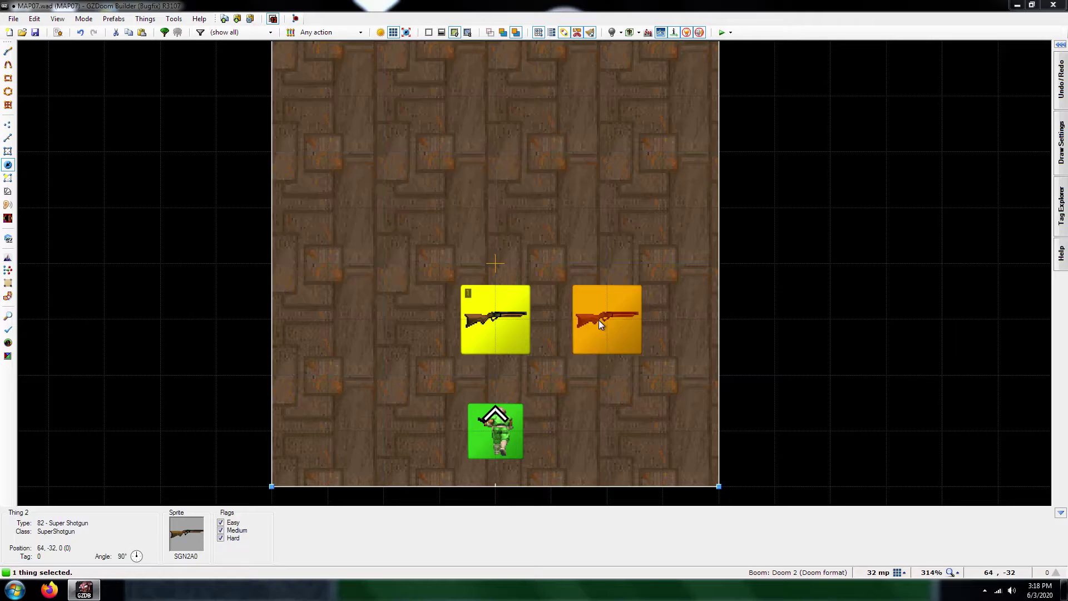
{"action": "left_click", "coordinate": [265, 209]}
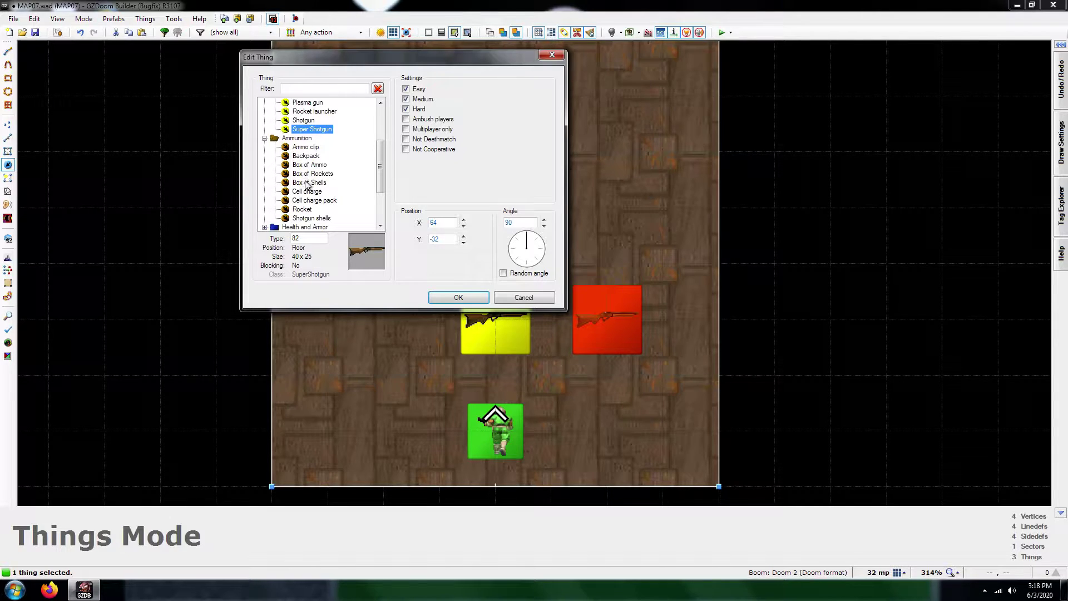
{"action": "left_click", "coordinate": [310, 183]}
{"action": "left_click", "coordinate": [452, 299]}
{"action": "scroll", "coordinate": [663, 336], "scroll_direction": "up", "scroll_amount": 2}
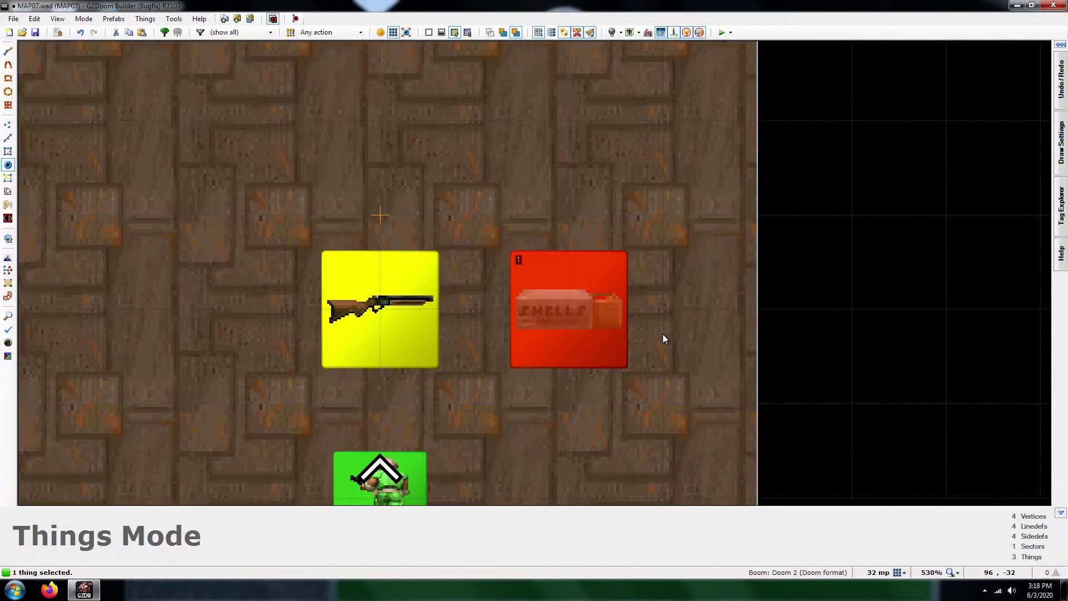
Step: Duplicate the box of shells and stack both boxes on the super shotgun at 0, -32
{"action": "key", "text": "ctrl+v"}
{"action": "left_click", "coordinate": [585, 286]}
{"action": "scroll", "coordinate": [529, 355], "scroll_direction": "down", "scroll_amount": 3}
{"action": "left_click_drag", "start_coordinate": [529, 356], "coordinate": [445, 354]}
{"action": "scroll", "coordinate": [550, 271], "scroll_direction": "down", "scroll_amount": 3}
{"action": "left_click", "coordinate": [551, 333]}
{"action": "scroll", "coordinate": [540, 284], "scroll_direction": "down", "scroll_amount": 3}
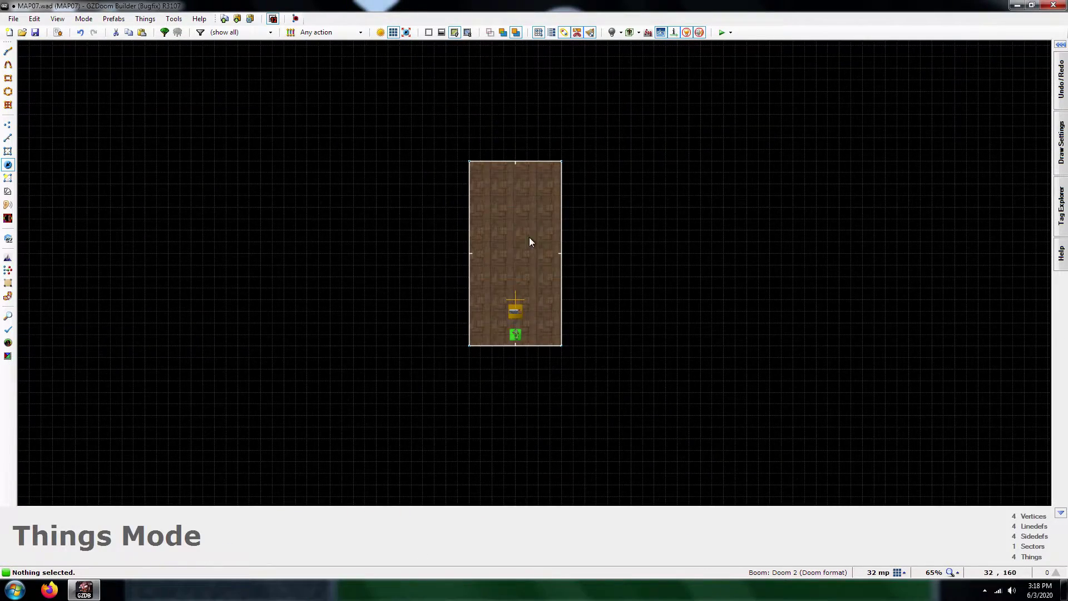
Step: Place a Commander Keen at 0, 352 by the room's north wall with its angle at 270 degrees
{"action": "scroll", "coordinate": [520, 205], "scroll_direction": "up", "scroll_amount": 4}
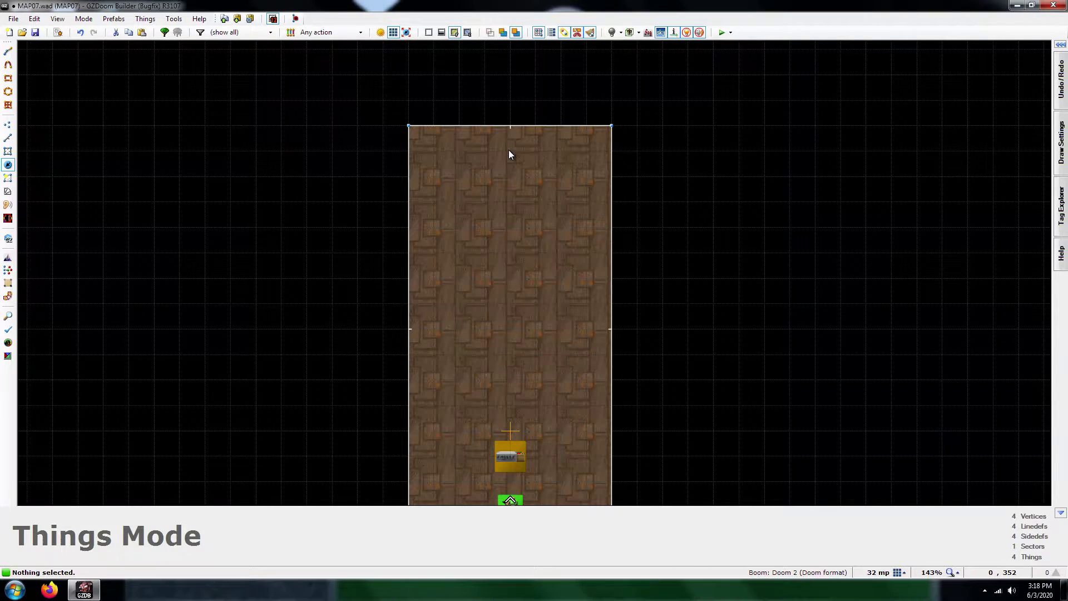
{"action": "right_click", "coordinate": [509, 149]}
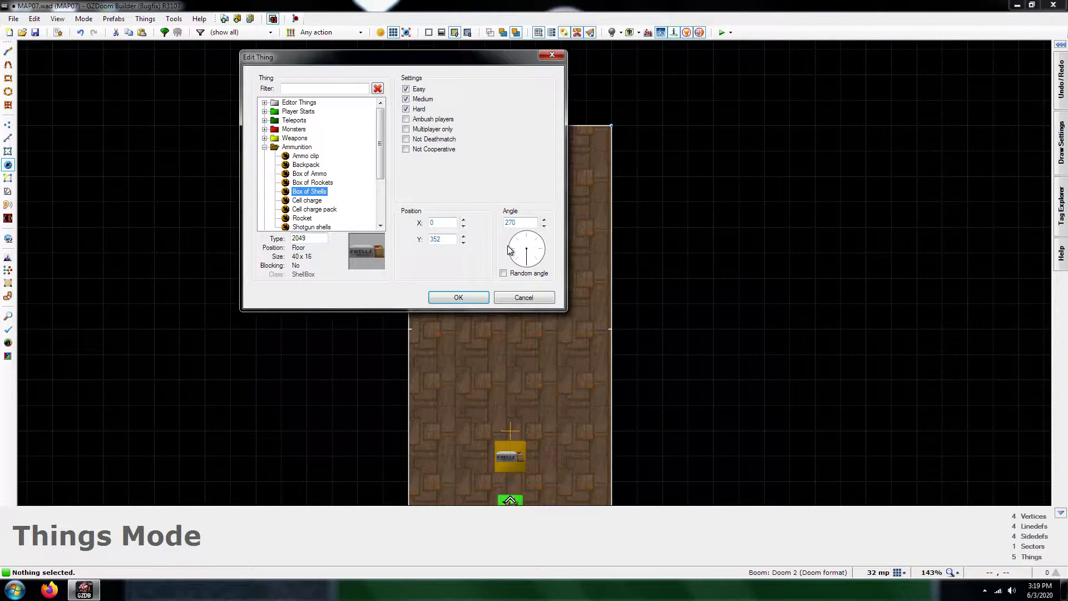
{"action": "left_click", "coordinate": [264, 130]}
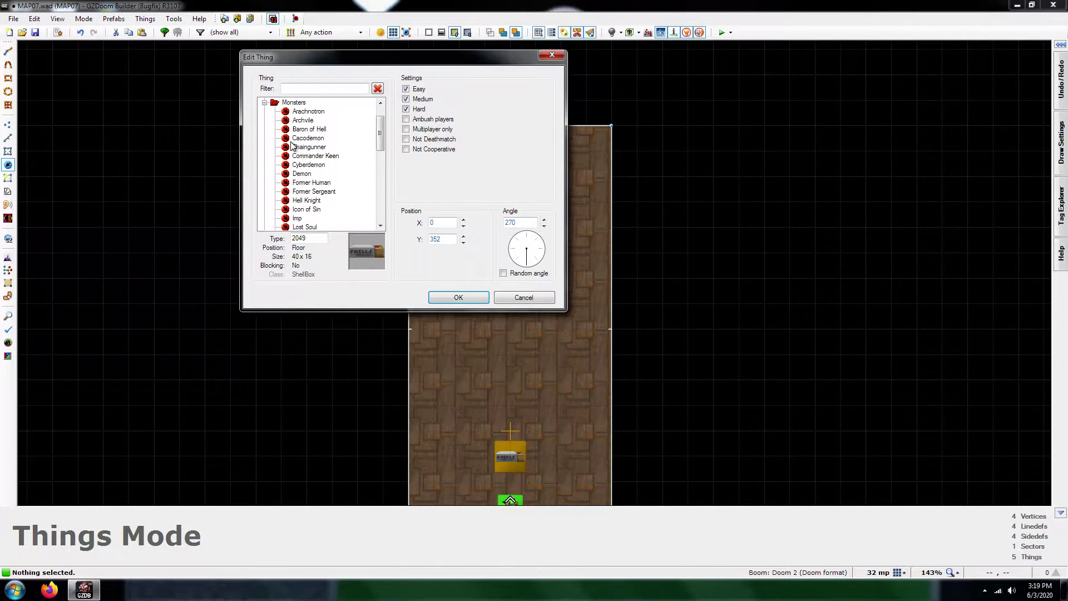
{"action": "left_click", "coordinate": [316, 157]}
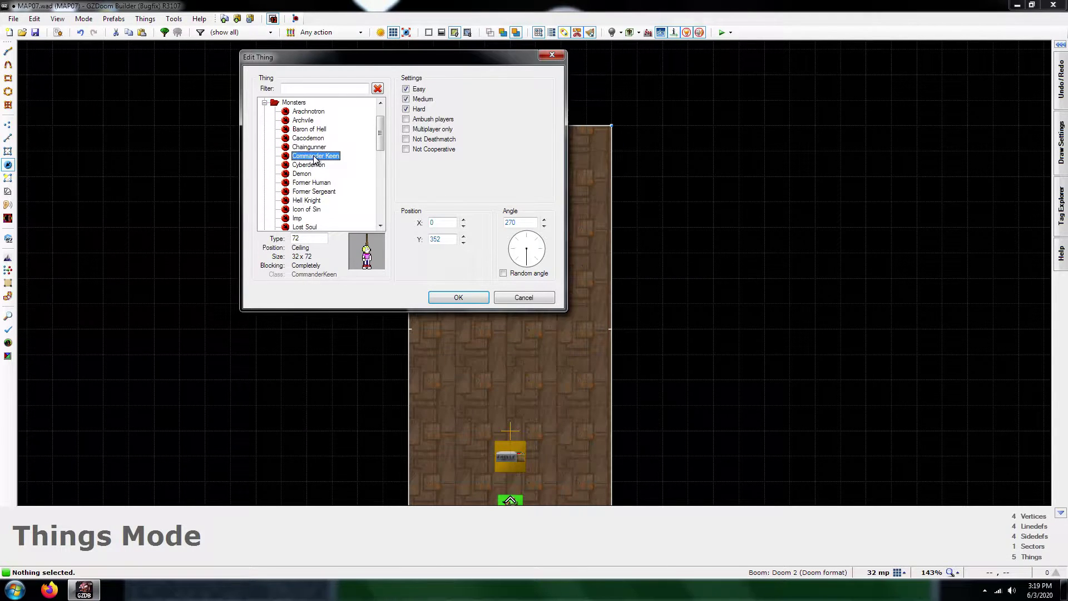
{"action": "left_click", "coordinate": [473, 297]}
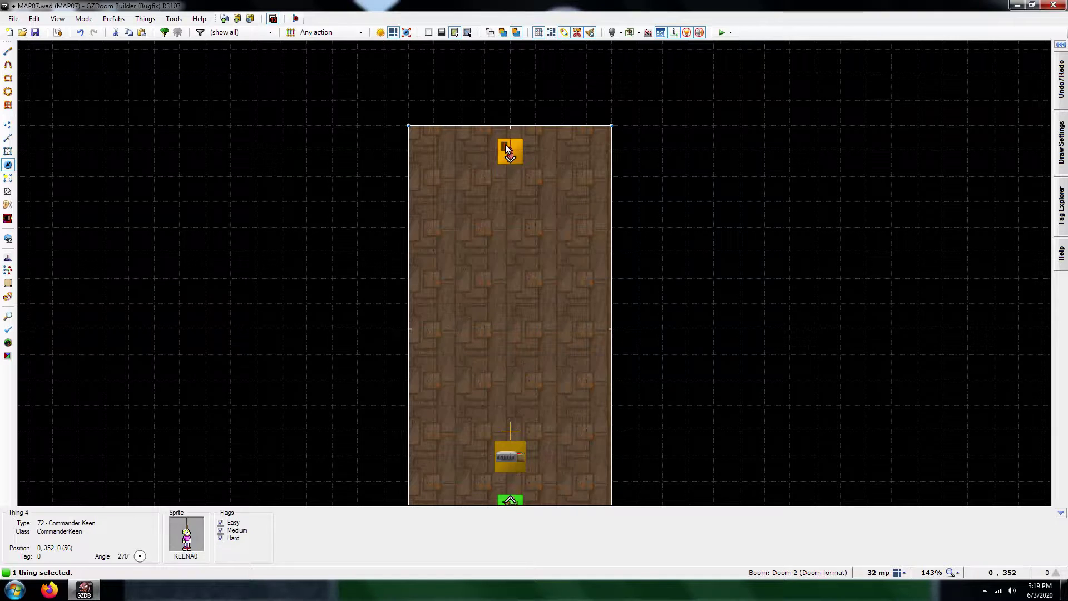
{"action": "left_click", "coordinate": [506, 145]}
Step: Insert a Mancubus at 0, 256, just south of the Commander Keen, and clear the selection
{"action": "right_click", "coordinate": [509, 228]}
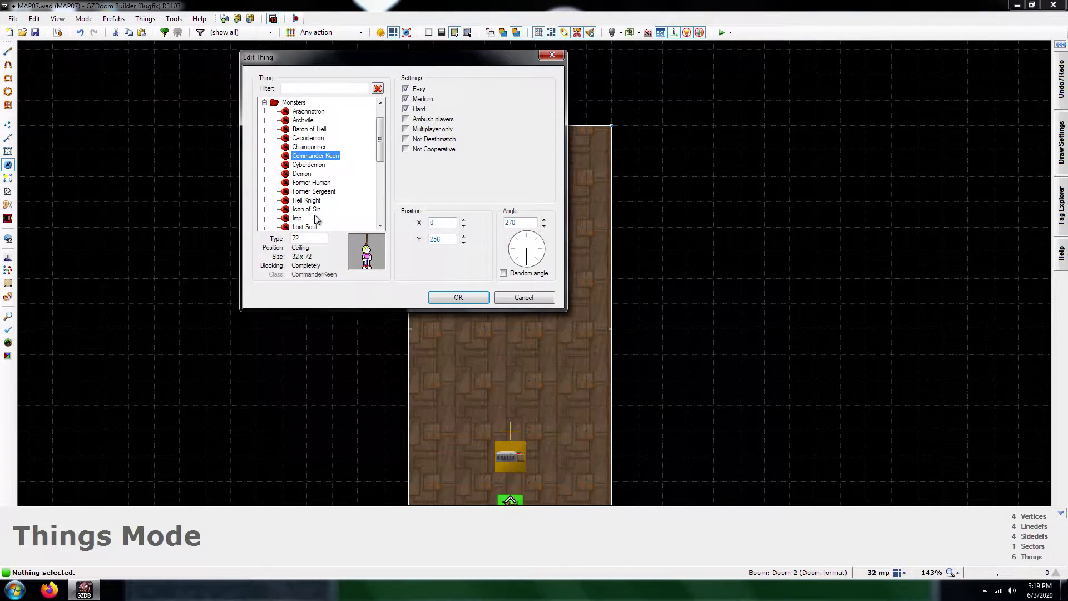
{"action": "scroll", "coordinate": [308, 198], "scroll_direction": "down", "scroll_amount": 1}
{"action": "left_click", "coordinate": [306, 209]}
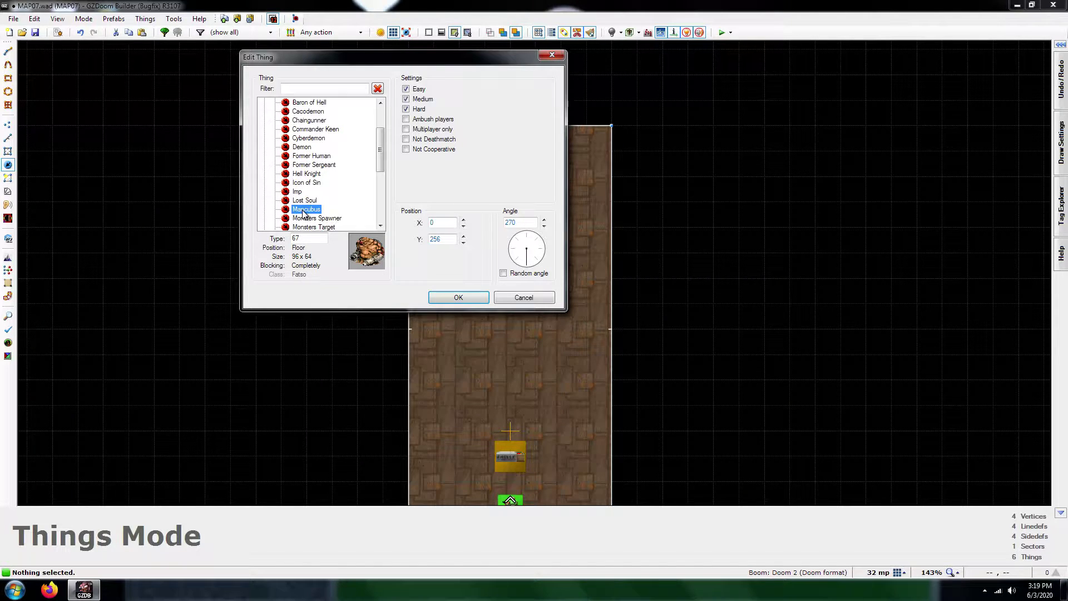
{"action": "left_click", "coordinate": [445, 299]}
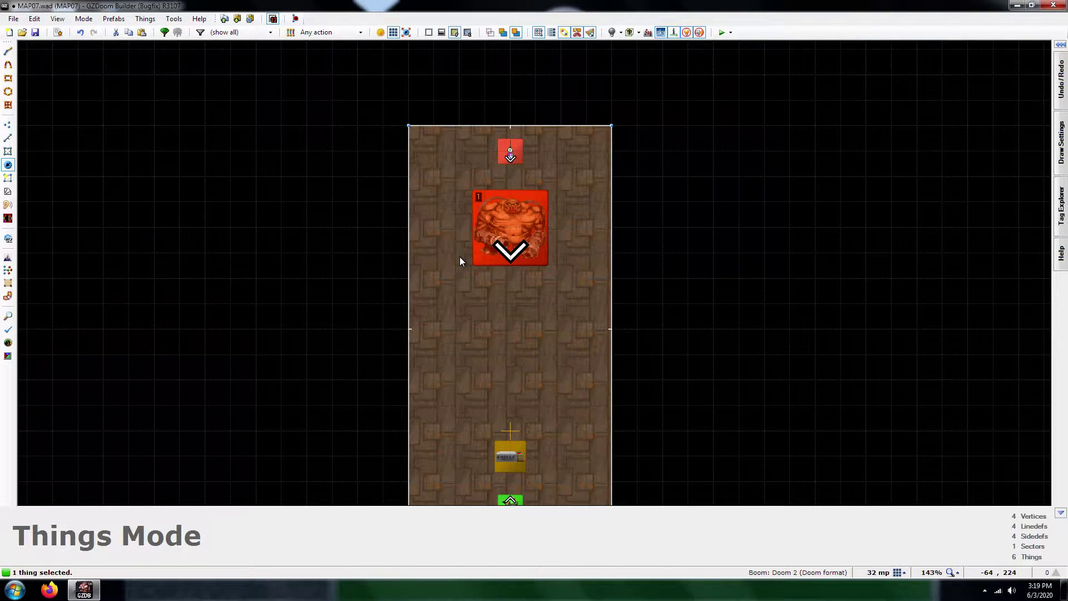
{"action": "key", "text": "c"}
{"action": "scroll", "coordinate": [487, 194], "scroll_direction": "down", "scroll_amount": 3}
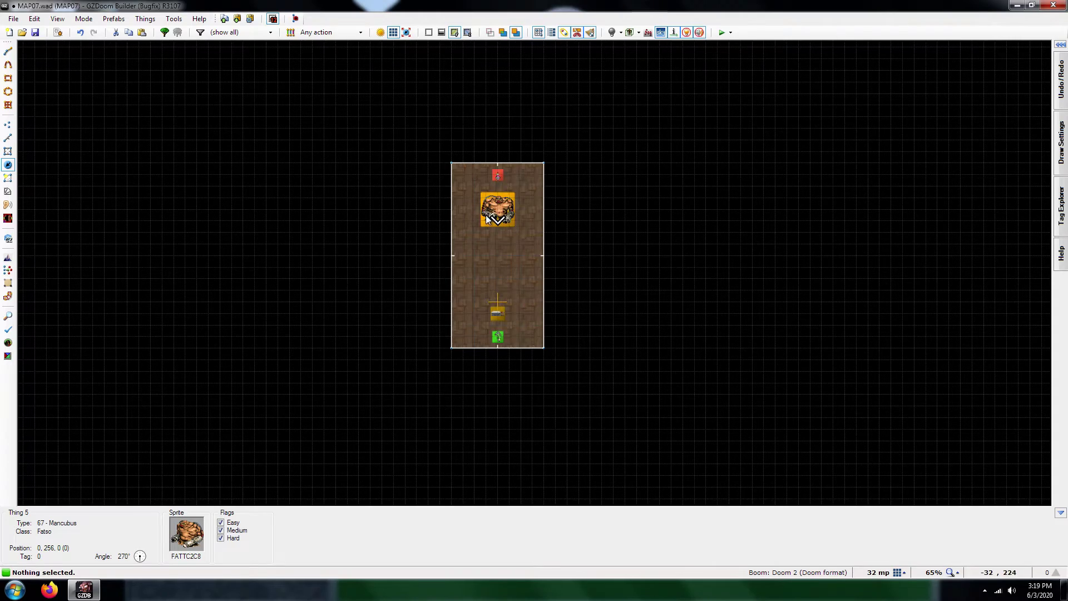
{"action": "scroll", "coordinate": [486, 195], "scroll_direction": "up", "scroll_amount": 3}
{"action": "key", "text": "t"}
{"action": "scroll", "coordinate": [523, 228], "scroll_direction": "down", "scroll_amount": 4}
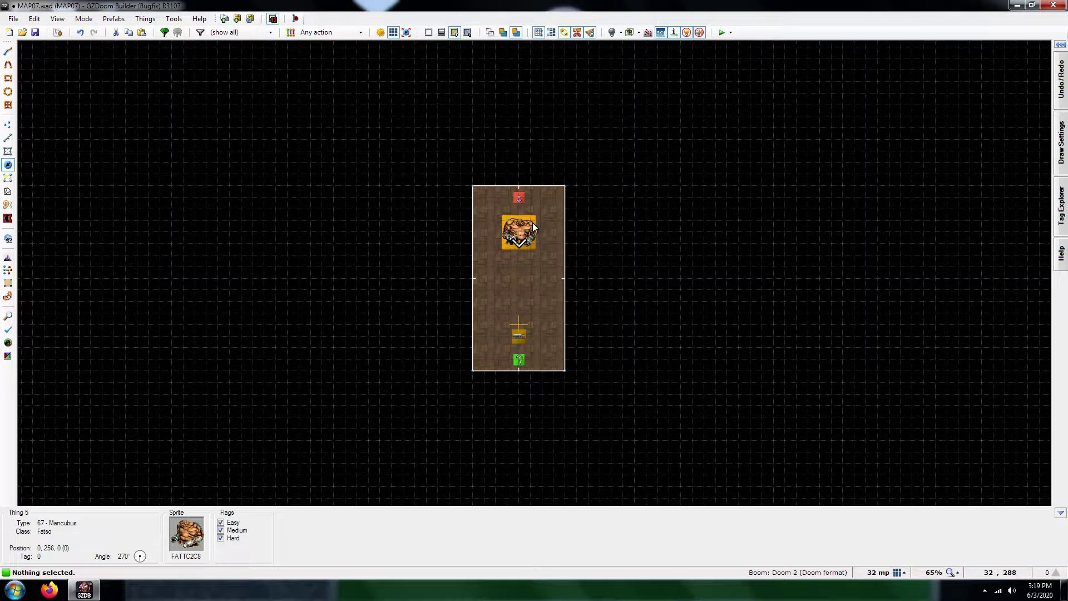
Step: Draw a 256 by 32 sector along the outside of the room's north wall
{"action": "key", "text": "d"}
{"action": "scroll", "coordinate": [571, 143], "scroll_direction": "up", "scroll_amount": 5}
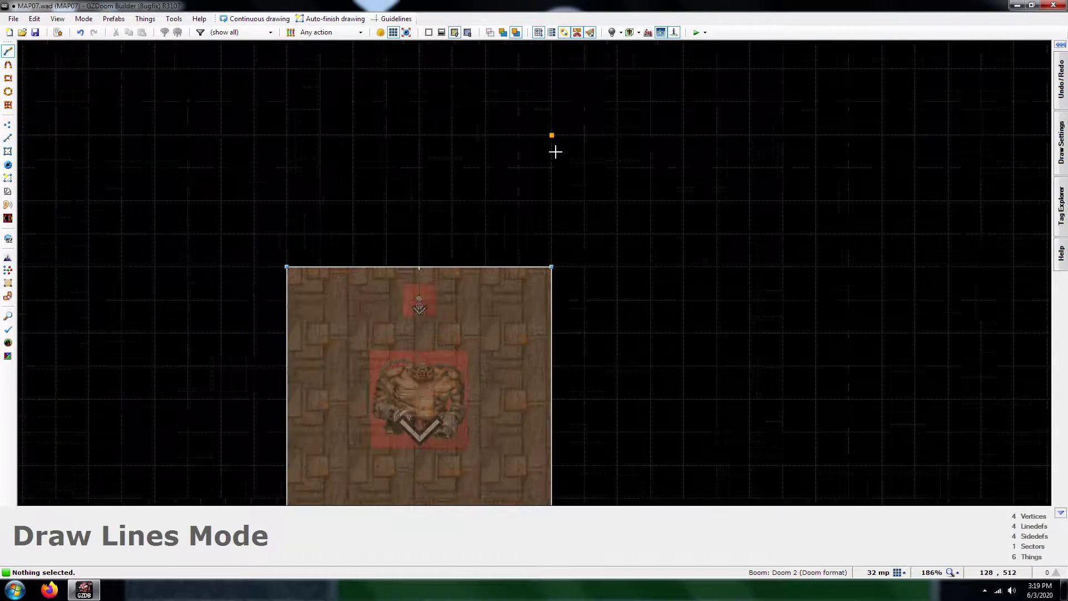
{"action": "left_click", "coordinate": [545, 255]}
{"action": "left_click", "coordinate": [549, 235]}
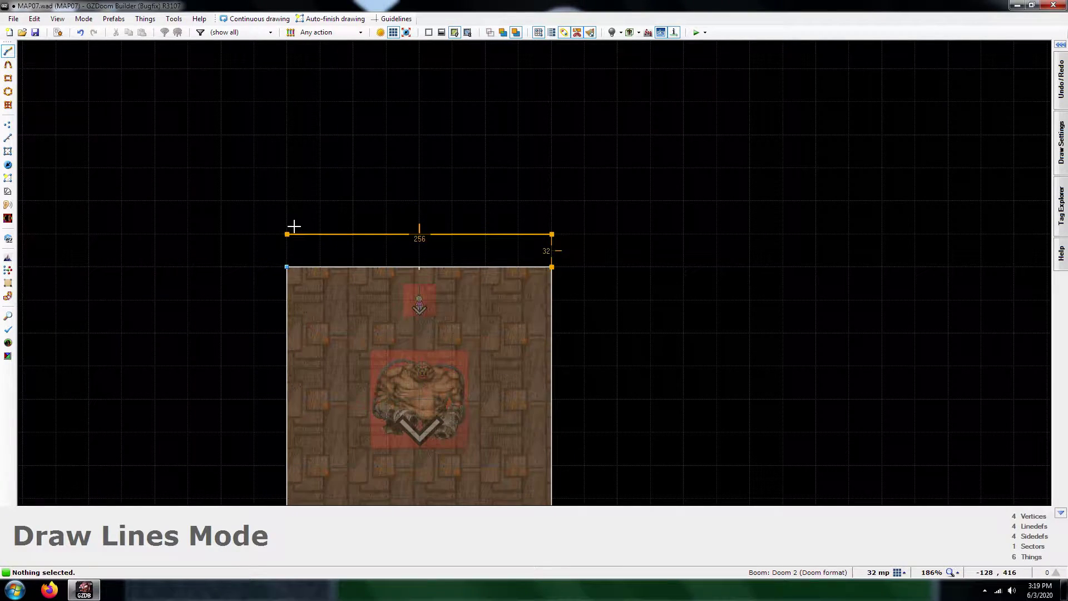
{"action": "left_click", "coordinate": [552, 268]}
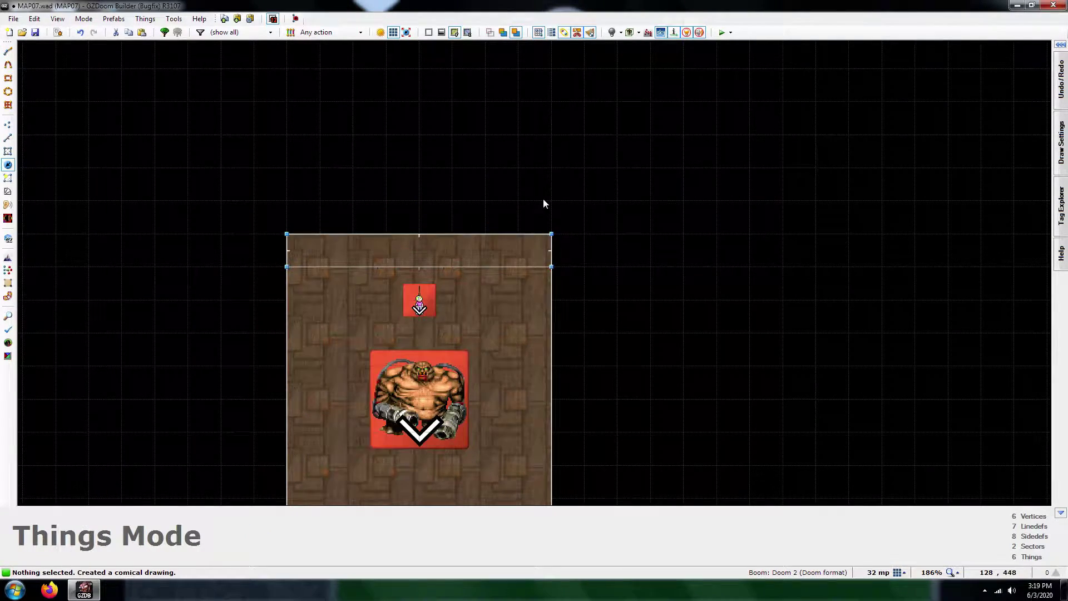
Step: Draw a matching 256 by 32 sector along the outside of the room's south wall
{"action": "scroll", "coordinate": [543, 189], "scroll_direction": "down", "scroll_amount": 5}
{"action": "key", "text": "d"}
{"action": "scroll", "coordinate": [476, 368], "scroll_direction": "up", "scroll_amount": 6}
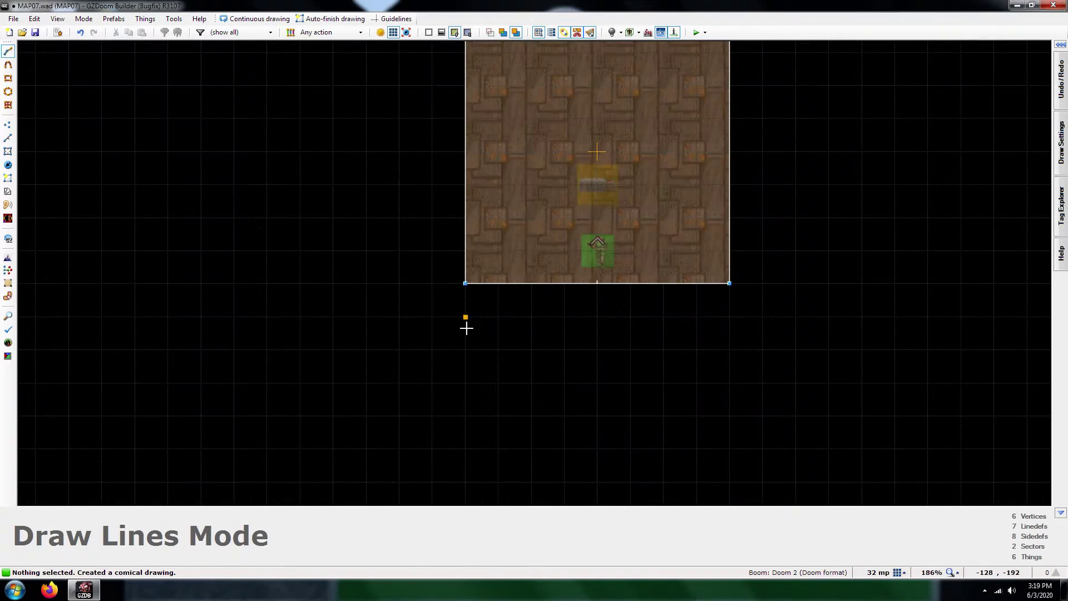
{"action": "left_click", "coordinate": [466, 320]}
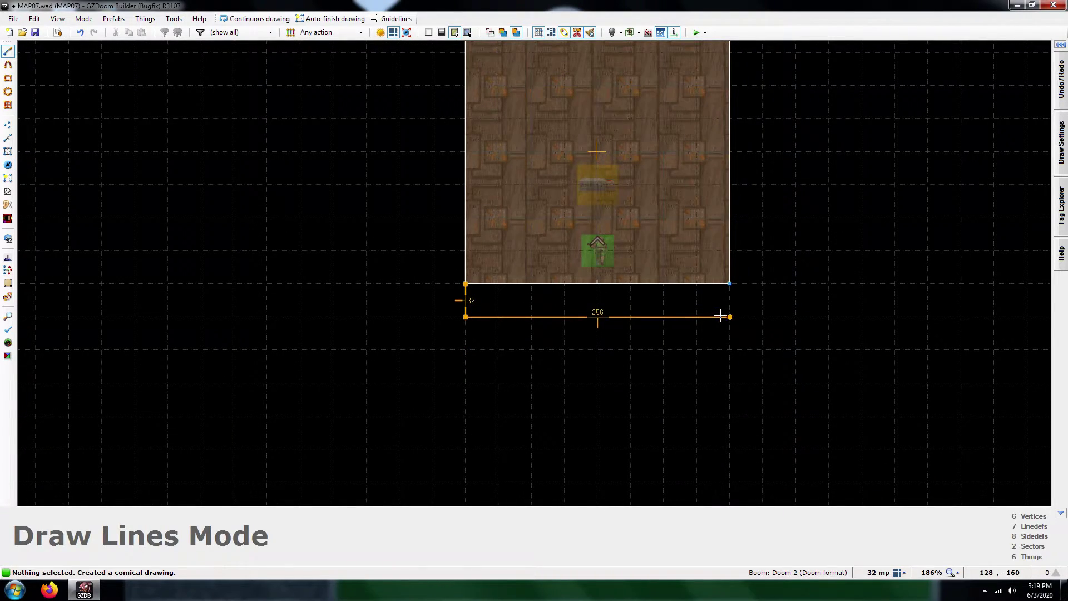
{"action": "left_click", "coordinate": [718, 286]}
{"action": "scroll", "coordinate": [517, 393], "scroll_direction": "down", "scroll_amount": 6}
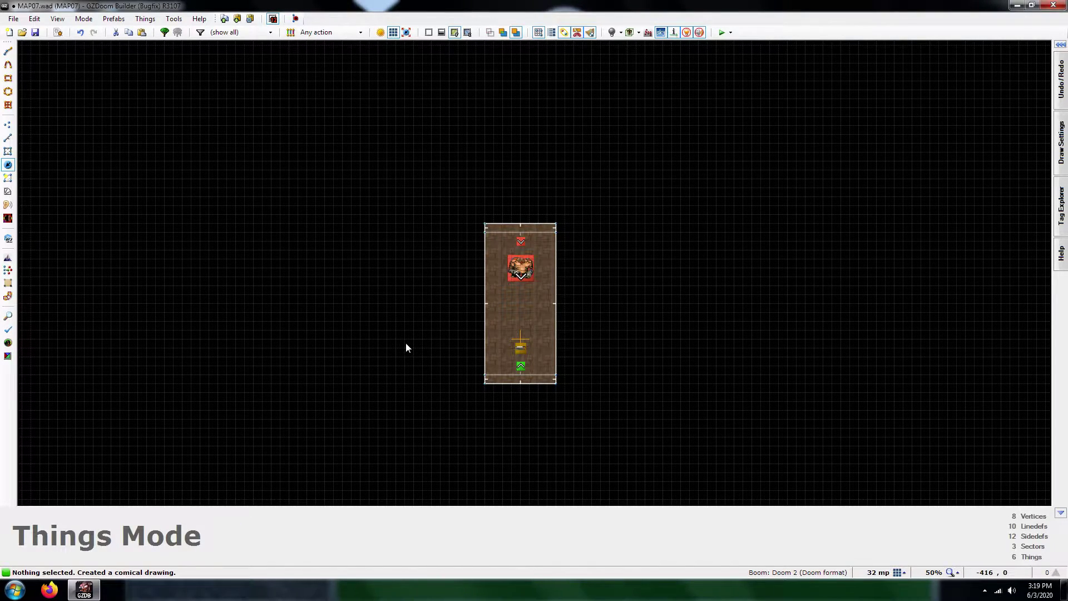
Step: Draw a 256 by 256 sector adjoining the thin strip at the map's north end
{"action": "key", "text": "d"}
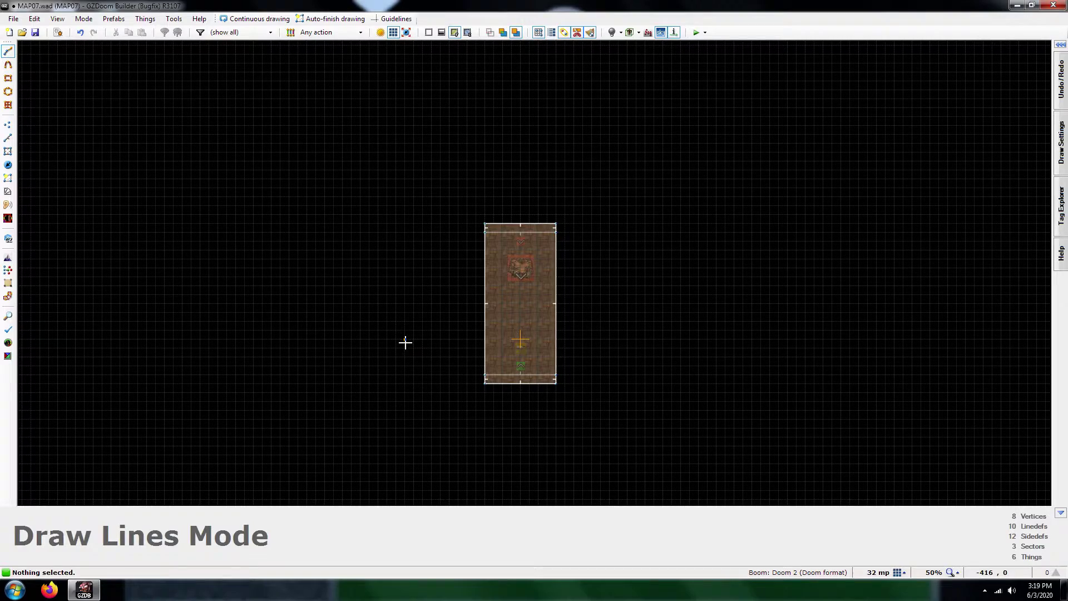
{"action": "scroll", "coordinate": [527, 251], "scroll_direction": "up", "scroll_amount": 5}
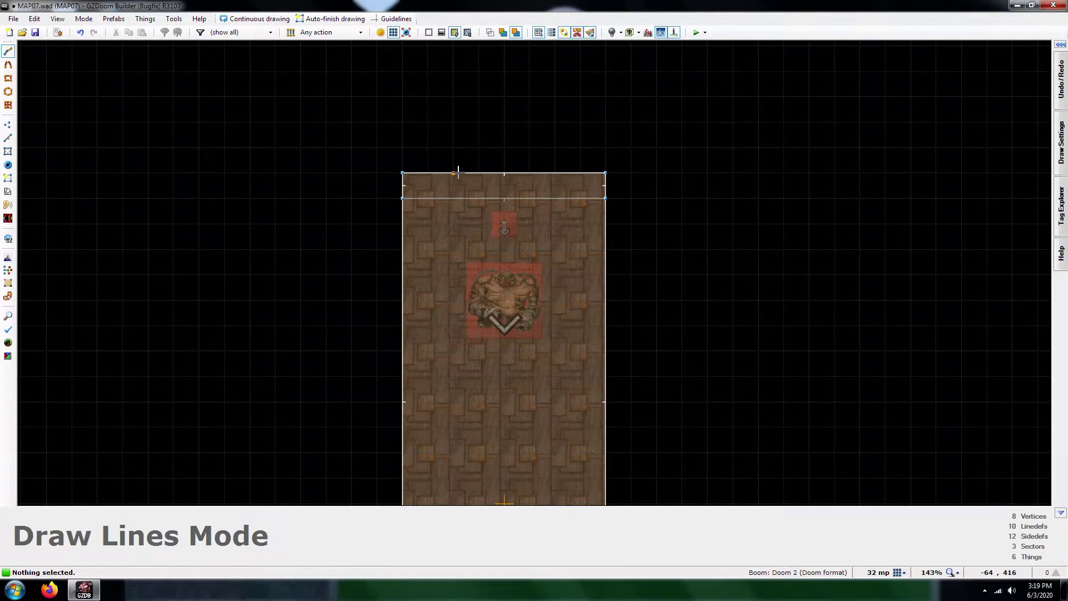
{"action": "scroll", "coordinate": [458, 169], "scroll_direction": "down", "scroll_amount": 4}
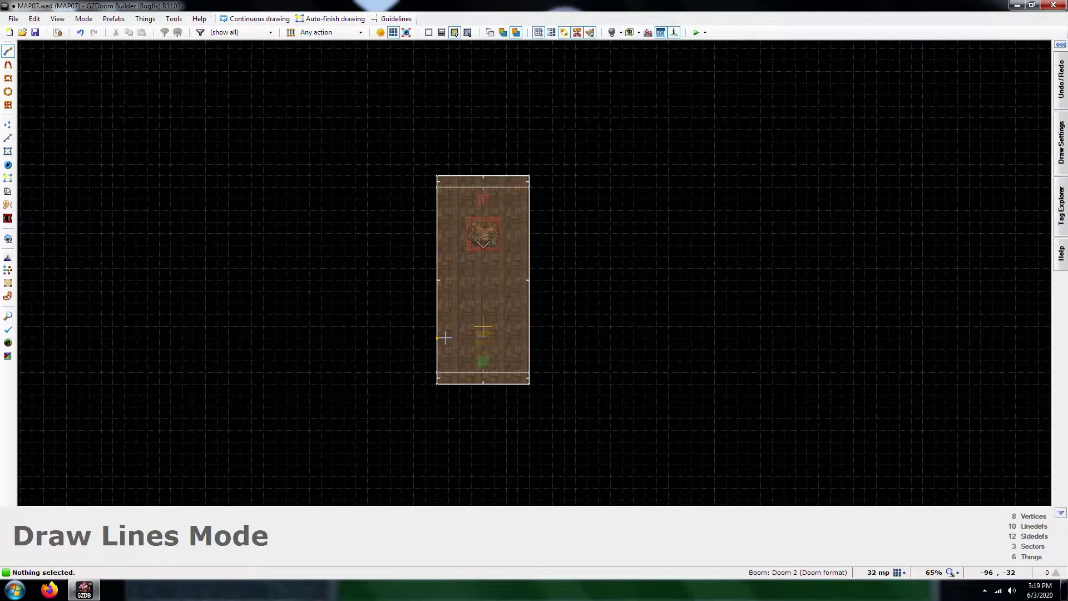
{"action": "scroll", "coordinate": [489, 211], "scroll_direction": "up", "scroll_amount": 5}
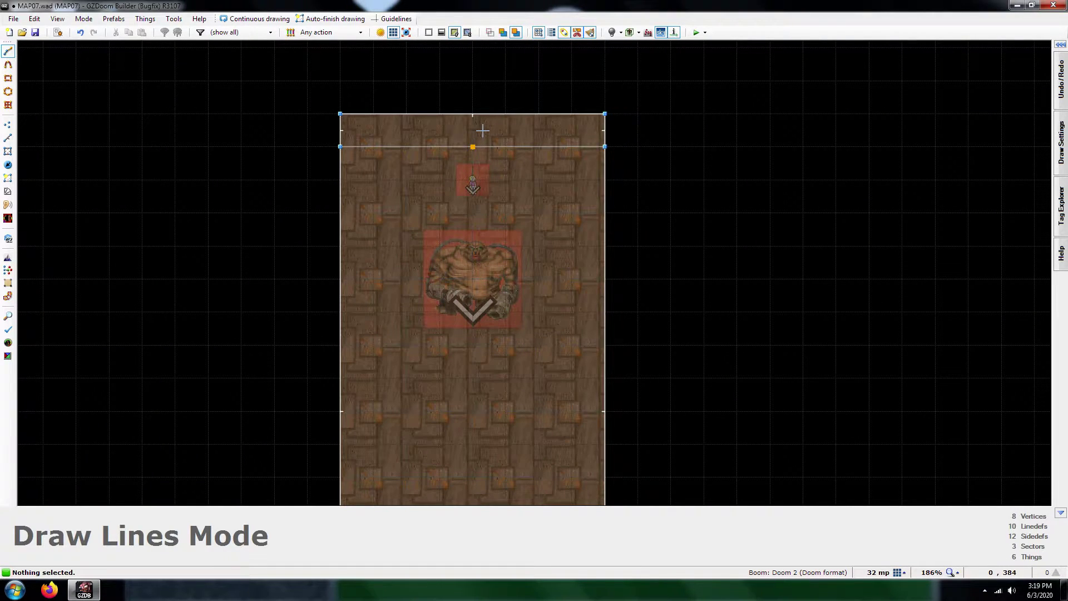
{"action": "scroll", "coordinate": [491, 161], "scroll_direction": "down", "scroll_amount": 1}
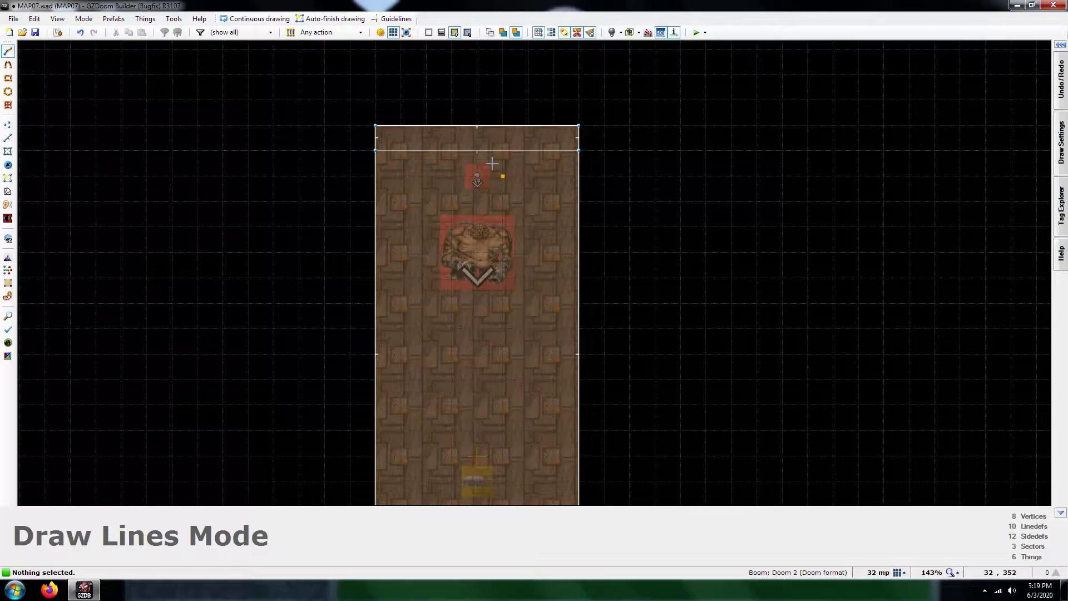
{"action": "scroll", "coordinate": [433, 205], "scroll_direction": "down", "scroll_amount": 3}
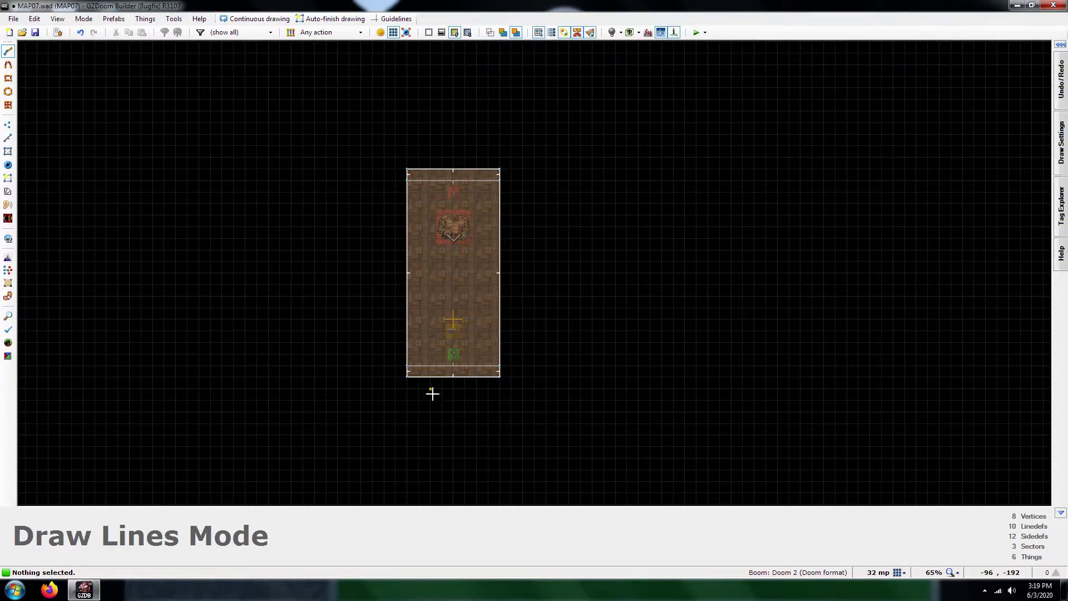
{"action": "scroll", "coordinate": [429, 384], "scroll_direction": "up", "scroll_amount": 7}
{"action": "scroll", "coordinate": [487, 417], "scroll_direction": "down", "scroll_amount": 9}
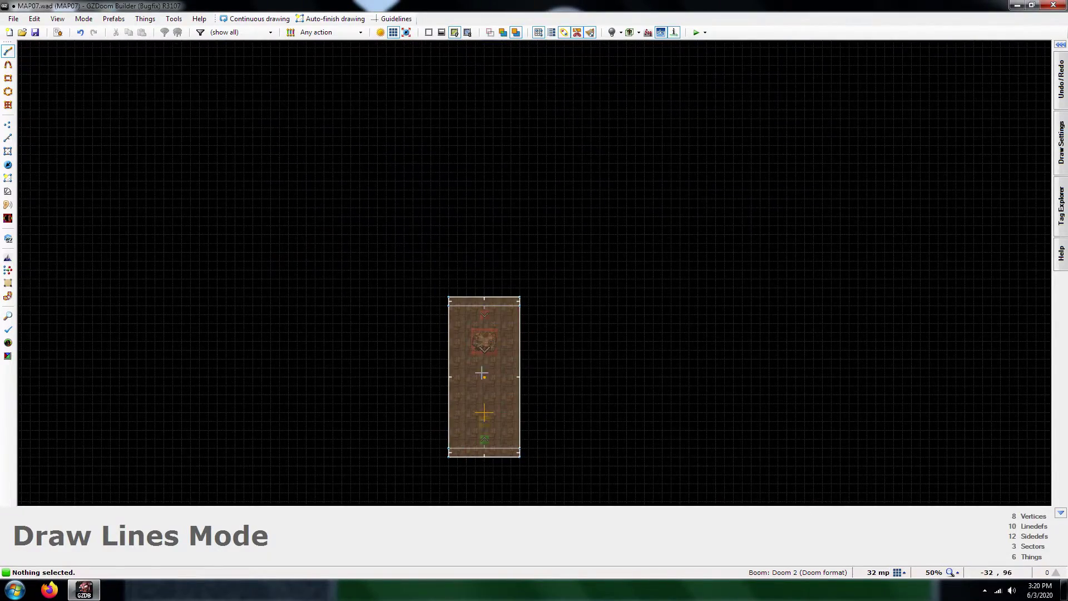
{"action": "scroll", "coordinate": [482, 374], "scroll_direction": "up", "scroll_amount": 4}
{"action": "scroll", "coordinate": [501, 272], "scroll_direction": "down", "scroll_amount": 3}
{"action": "scroll", "coordinate": [523, 270], "scroll_direction": "up", "scroll_amount": 3}
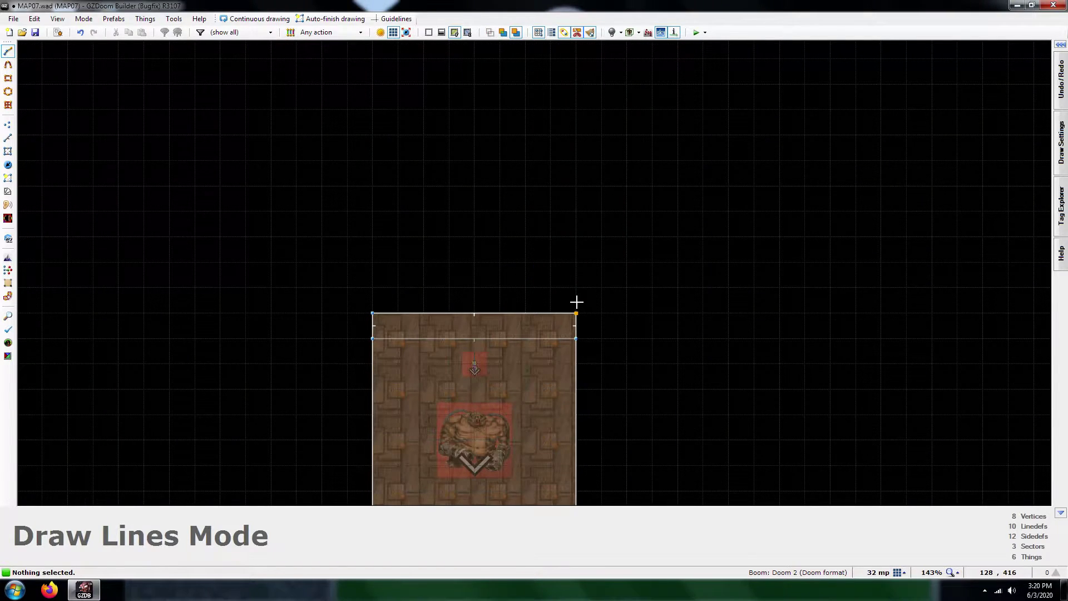
{"action": "left_click", "coordinate": [576, 110]}
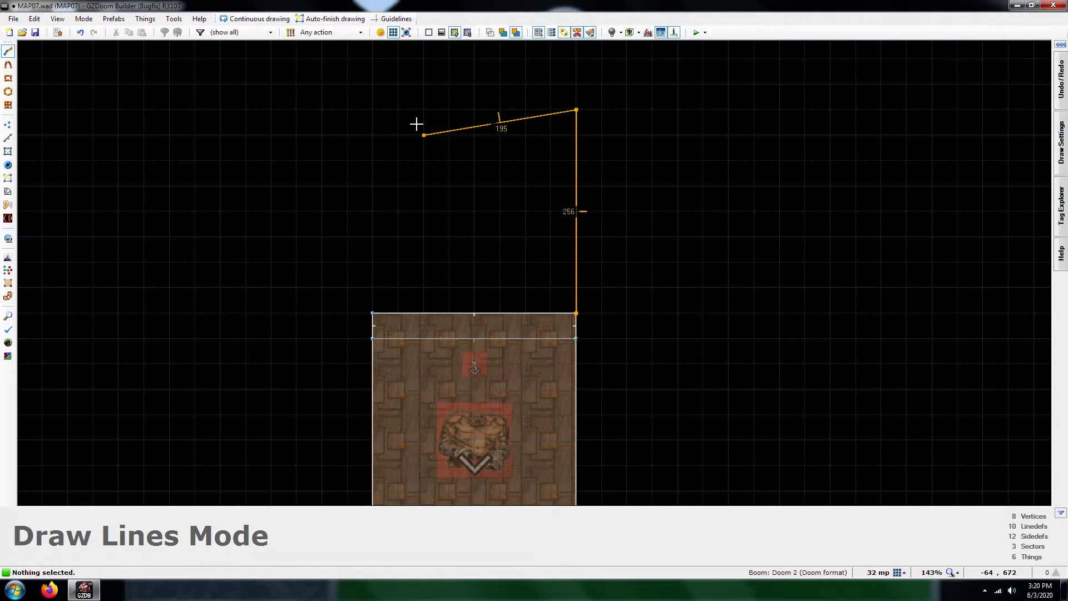
{"action": "left_click", "coordinate": [373, 313]}
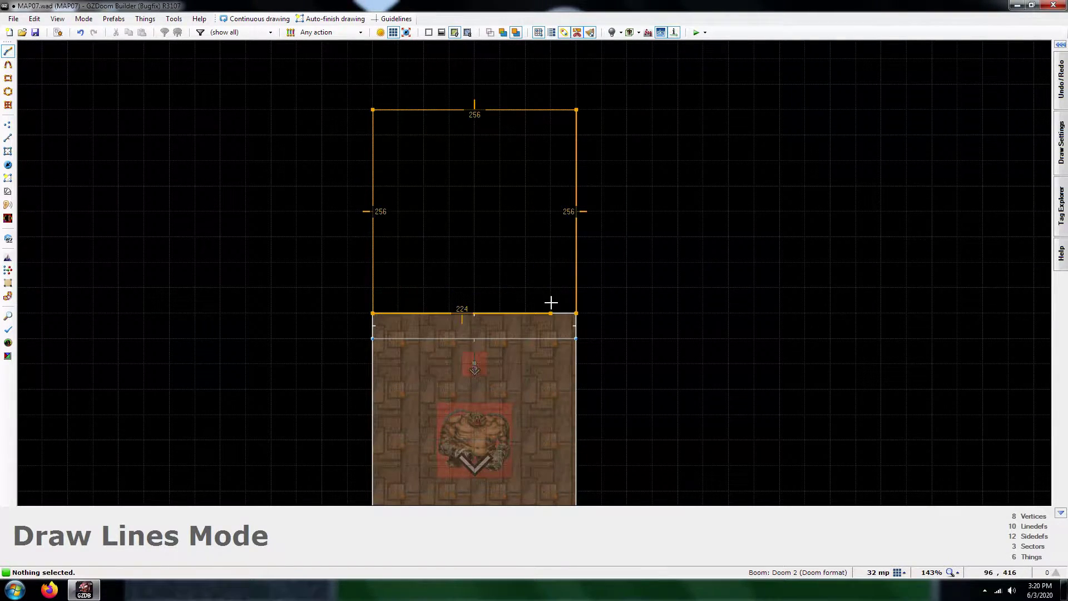
{"action": "left_click", "coordinate": [571, 307]}
Step: Draw a 256 by 256 sector adjoining the thin strip at the map's south end
{"action": "scroll", "coordinate": [571, 307], "scroll_direction": "down", "scroll_amount": 7}
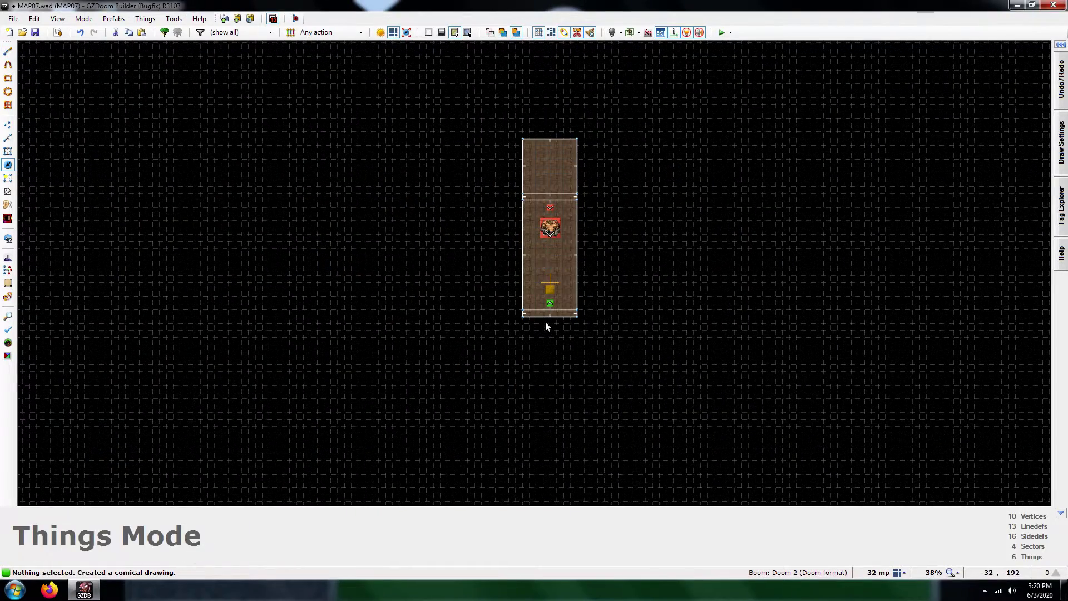
{"action": "key", "text": "d"}
{"action": "scroll", "coordinate": [541, 324], "scroll_direction": "up", "scroll_amount": 7}
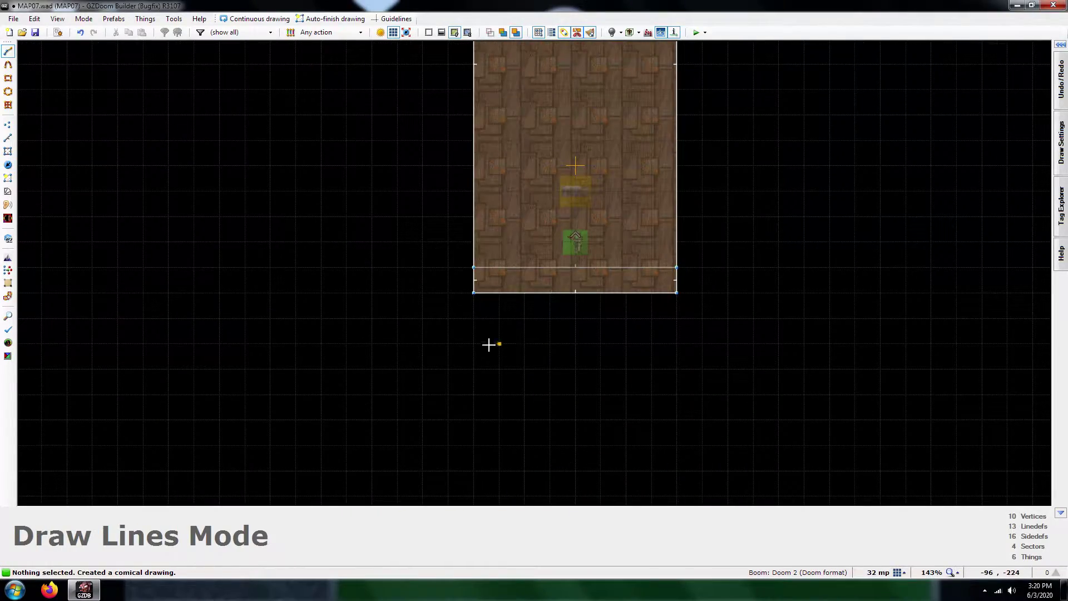
{"action": "left_click", "coordinate": [467, 302]}
{"action": "scroll", "coordinate": [467, 303], "scroll_direction": "down", "scroll_amount": 3}
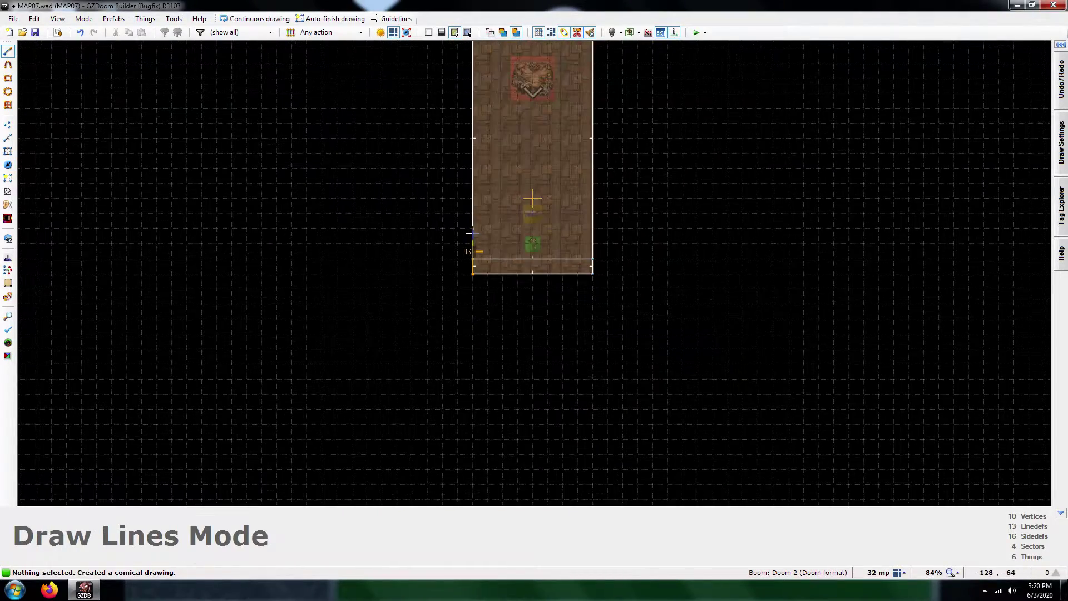
{"action": "left_click", "coordinate": [470, 388]}
{"action": "left_click", "coordinate": [593, 388]}
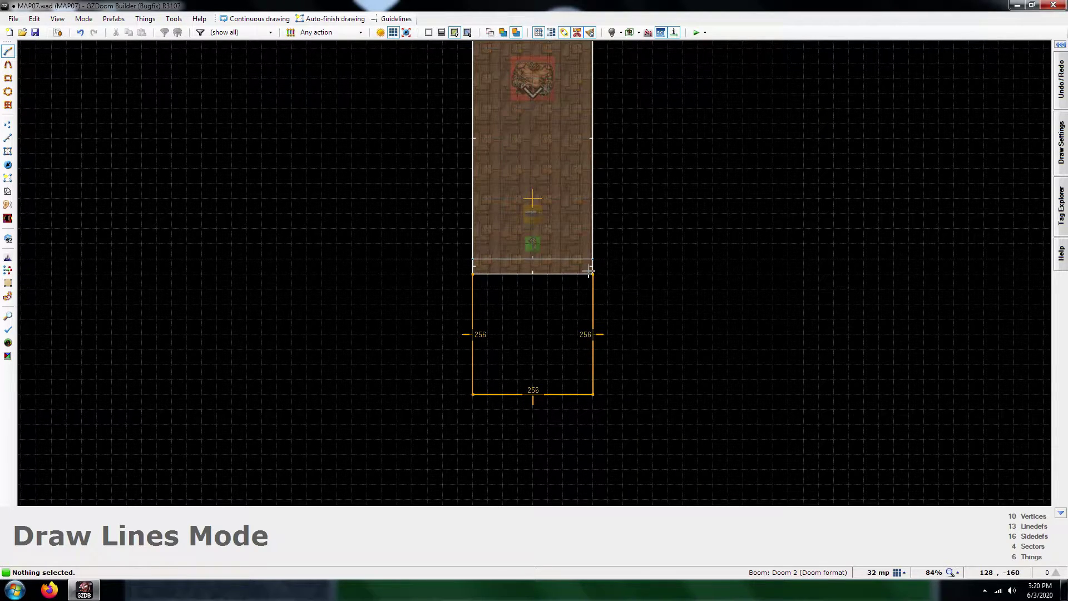
{"action": "left_click", "coordinate": [473, 274]}
Step: Flip the two linedefs separating the thin strips from the square end rooms, then clear the selection
{"action": "scroll", "coordinate": [521, 389], "scroll_direction": "down", "scroll_amount": 3}
{"action": "key", "text": "l"}
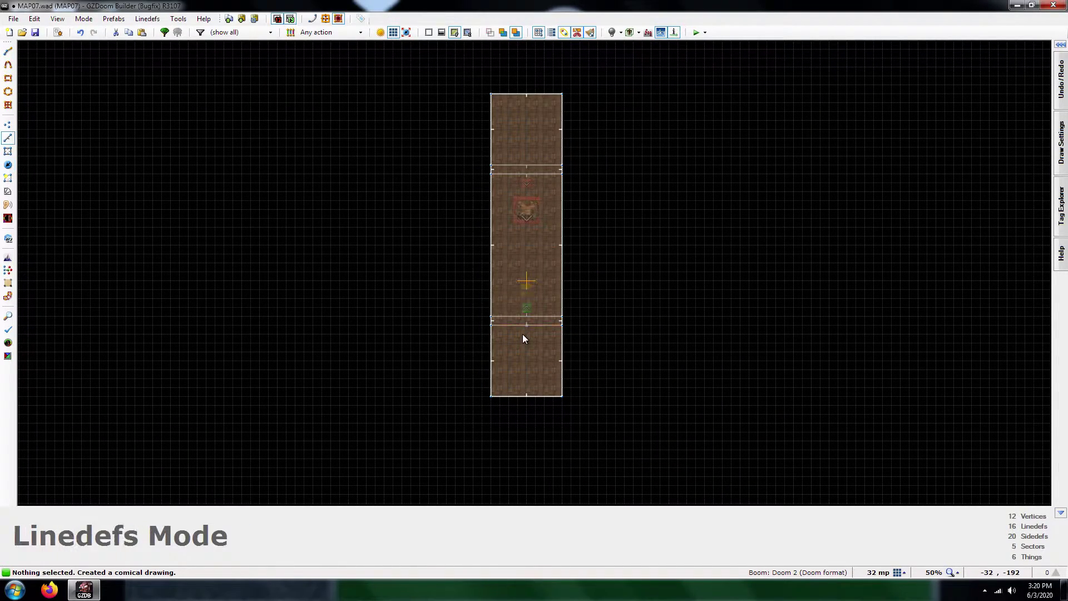
{"action": "left_click", "coordinate": [523, 327]}
{"action": "left_click", "coordinate": [528, 165]}
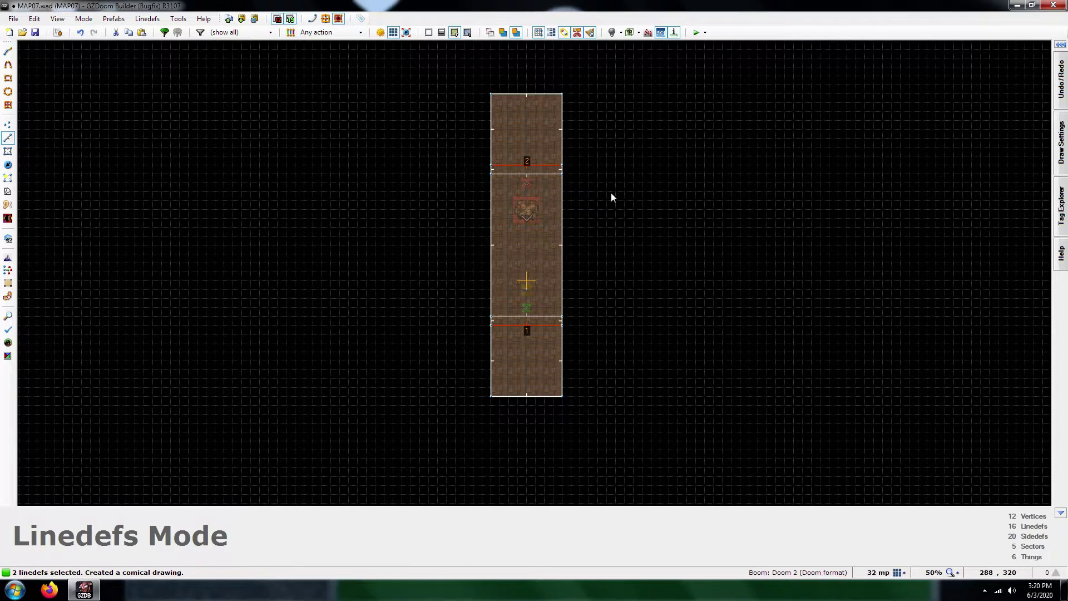
{"action": "key", "text": "f"}
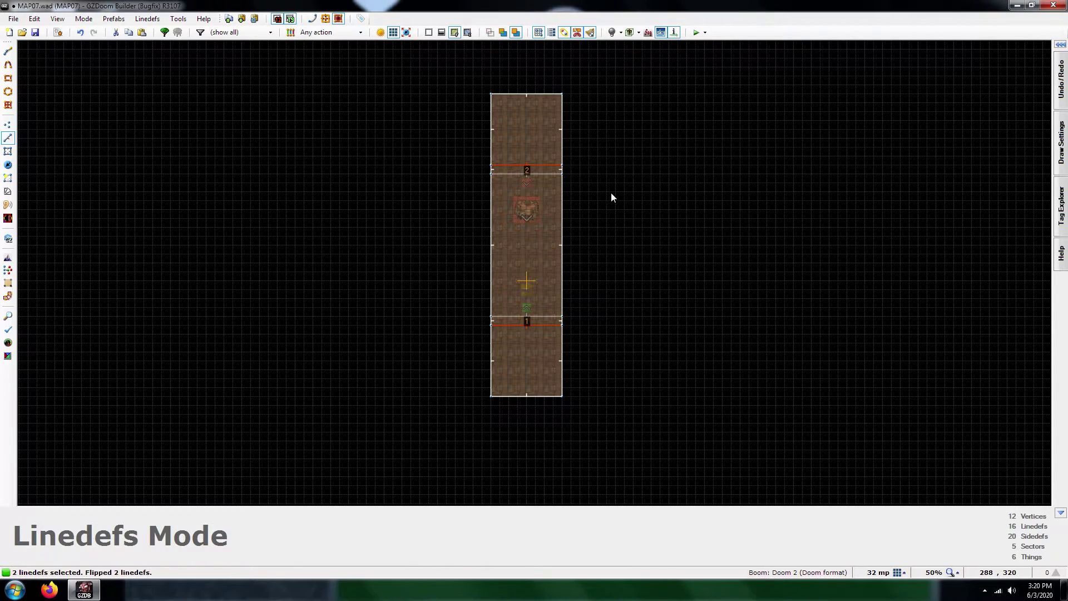
{"action": "left_click", "coordinate": [611, 197]}
Step: Auto-align the STARTAN2 wall textures horizontally from the main room's long west wall in the 3D view
{"action": "scroll", "coordinate": [528, 167], "scroll_direction": "up", "scroll_amount": 4}
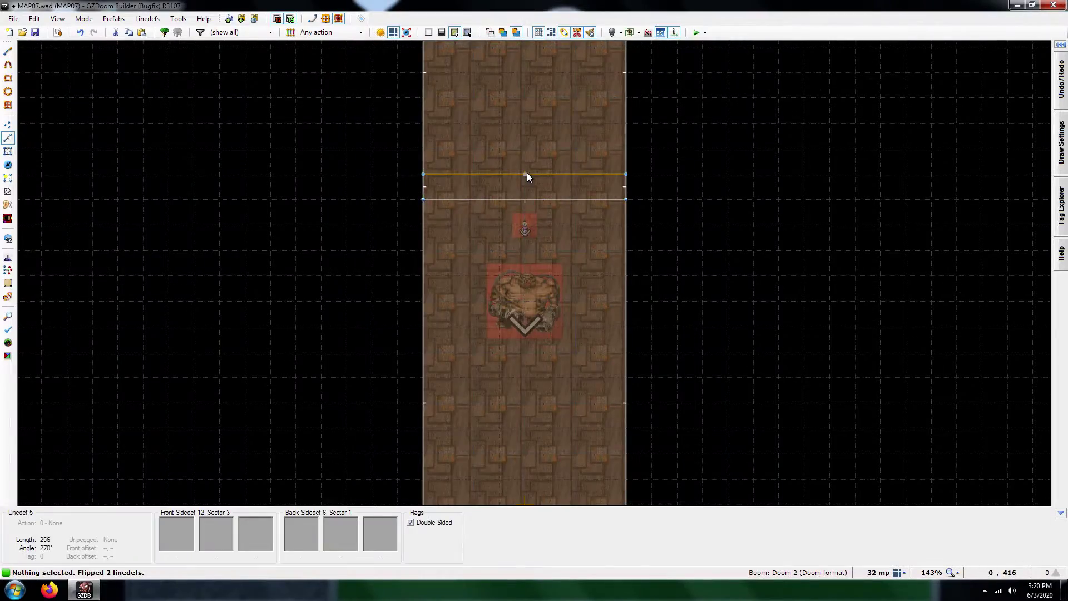
{"action": "scroll", "coordinate": [570, 198], "scroll_direction": "down", "scroll_amount": 4}
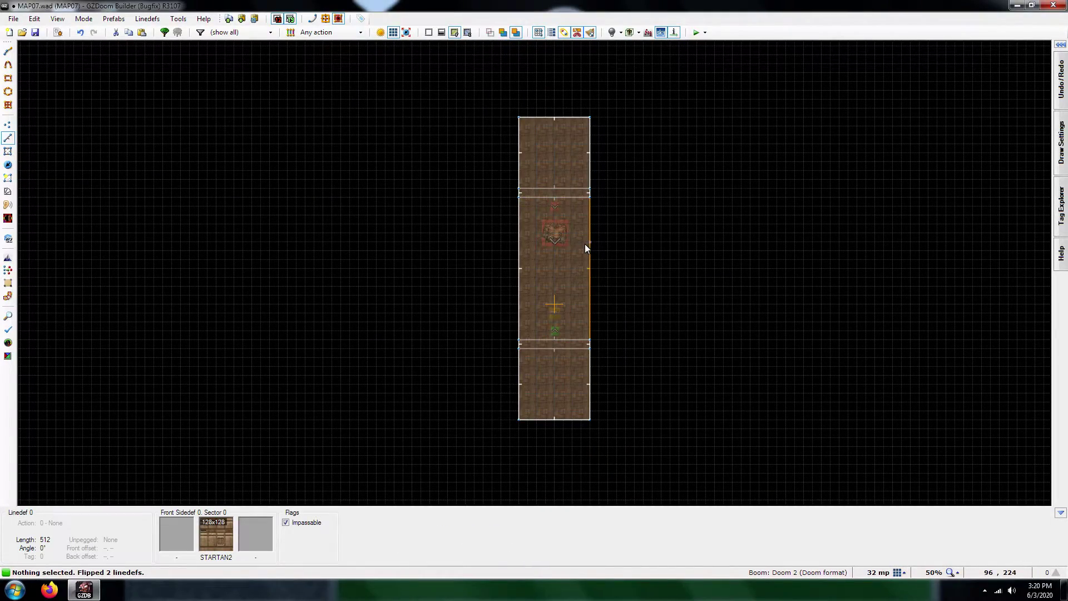
{"action": "key", "text": "q"}
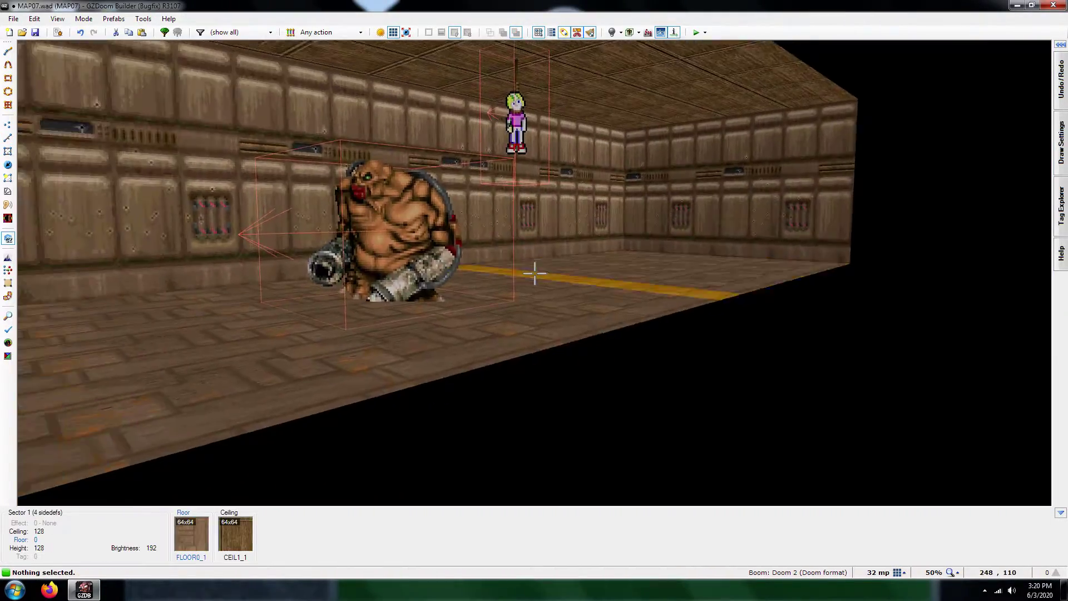
{"action": "key", "text": "e"}
{"action": "key", "text": "t"}
{"action": "key", "text": "e"}
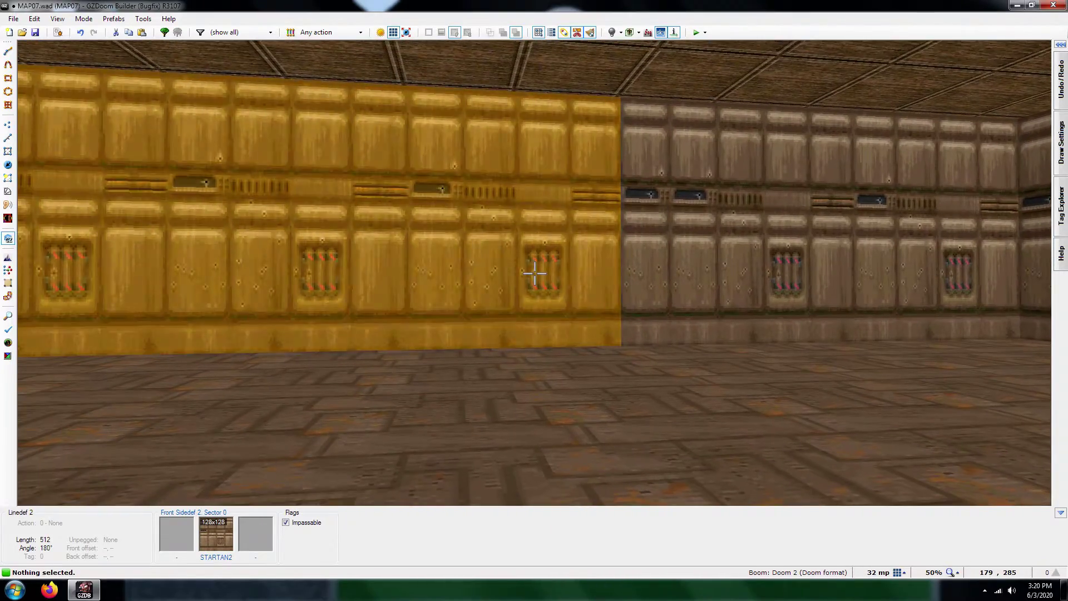
{"action": "key", "text": "a"}
{"action": "key", "text": "f"}
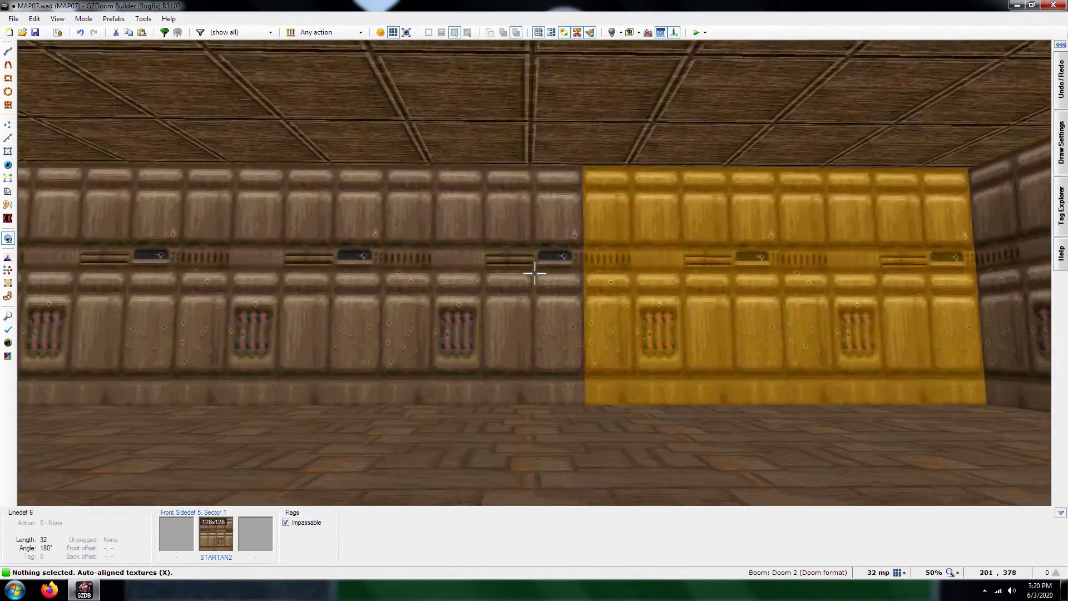
Step: Examine the hanging Commander Keen and the surrounding room up close in the 3D view
{"action": "key", "text": "e"}
{"action": "key", "text": "d"}
{"action": "key", "text": "t"}
{"action": "key", "text": "t"}
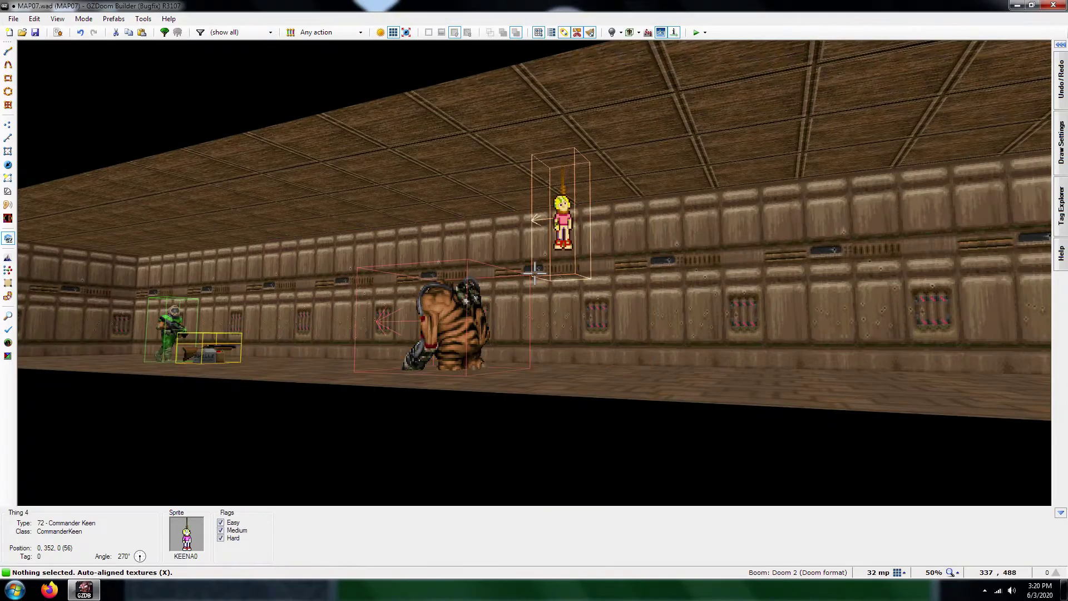
{"action": "key", "text": "w"}
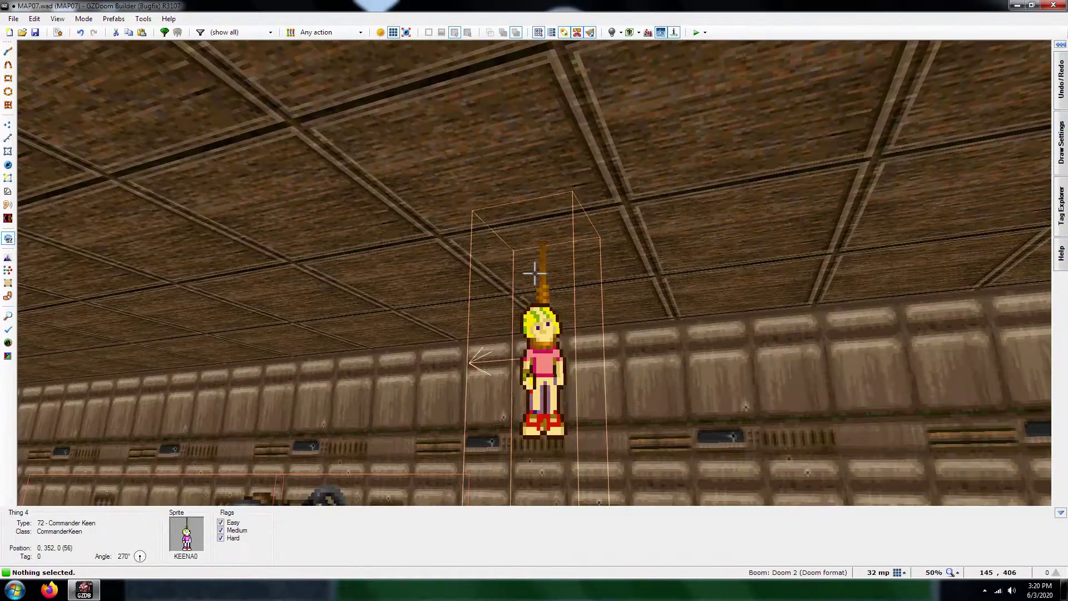
Step: Make the two short outer side walls of the north strip lower unpegged, then clear the selection
{"action": "key", "text": "w"}
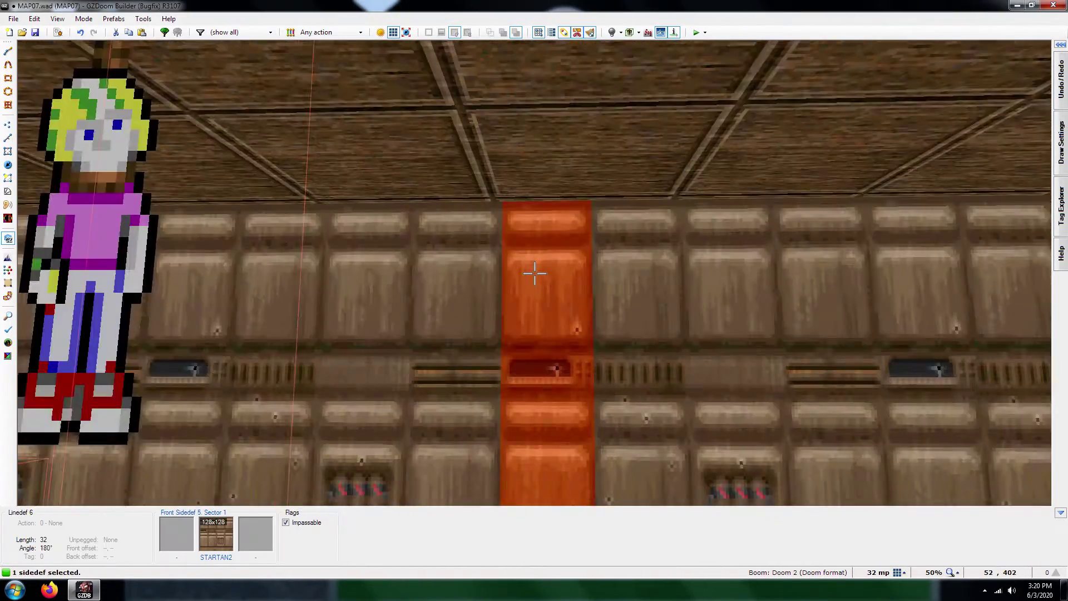
{"action": "key", "text": "w"}
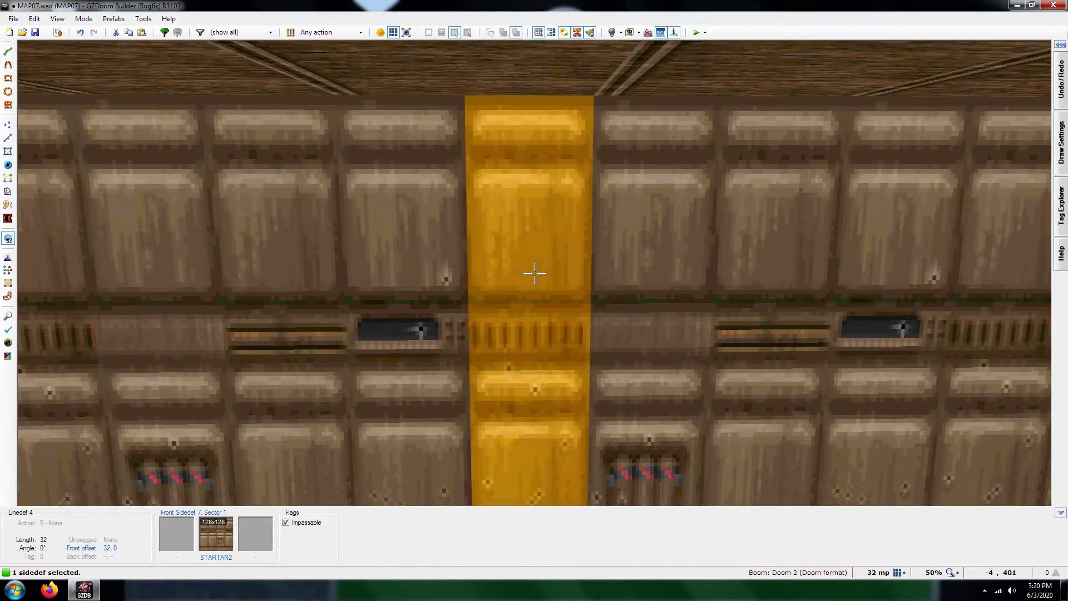
{"action": "left_click", "coordinate": [534, 273]}
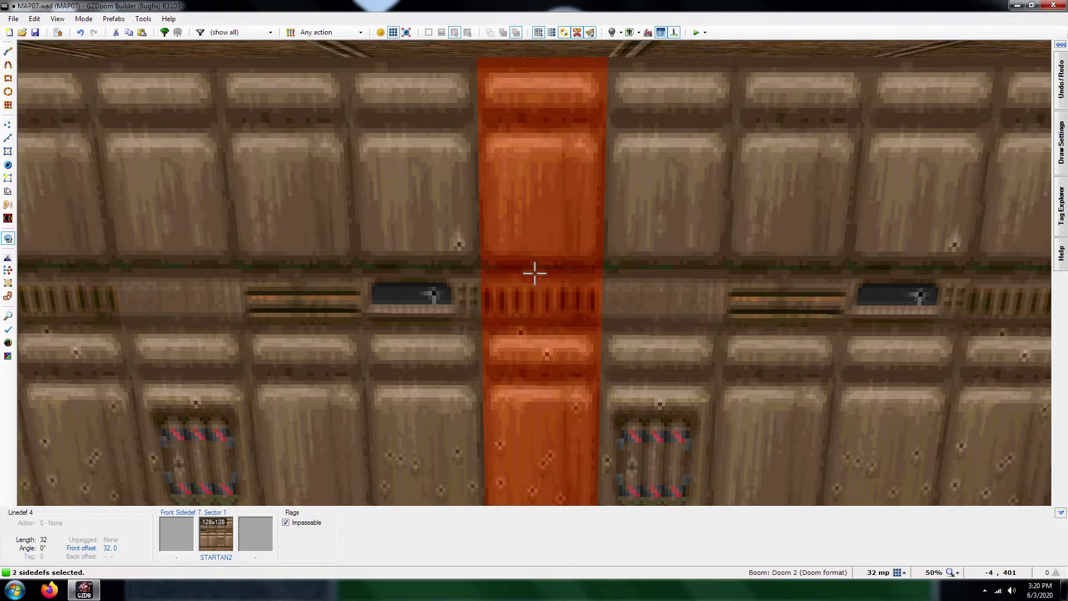
{"action": "key", "text": "l"}
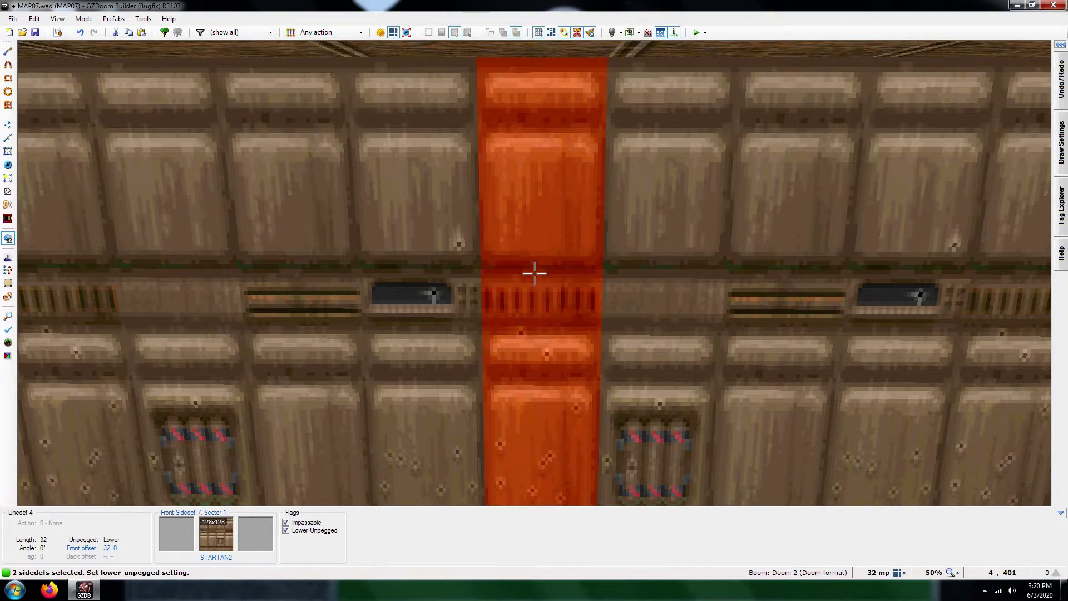
{"action": "key", "text": "c"}
{"action": "key", "text": "d"}
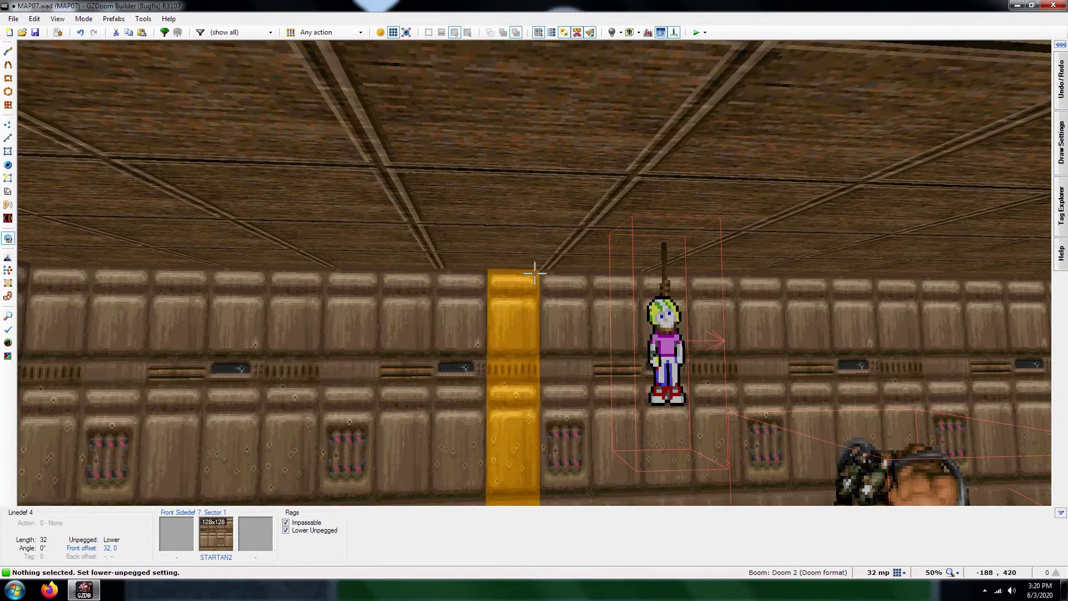
Step: Lower the north strip's ceiling to height 0
{"action": "key", "text": "e"}
{"action": "left_click", "coordinate": [534, 272]}
{"action": "scroll", "coordinate": [534, 273], "scroll_direction": "up", "scroll_amount": 2}
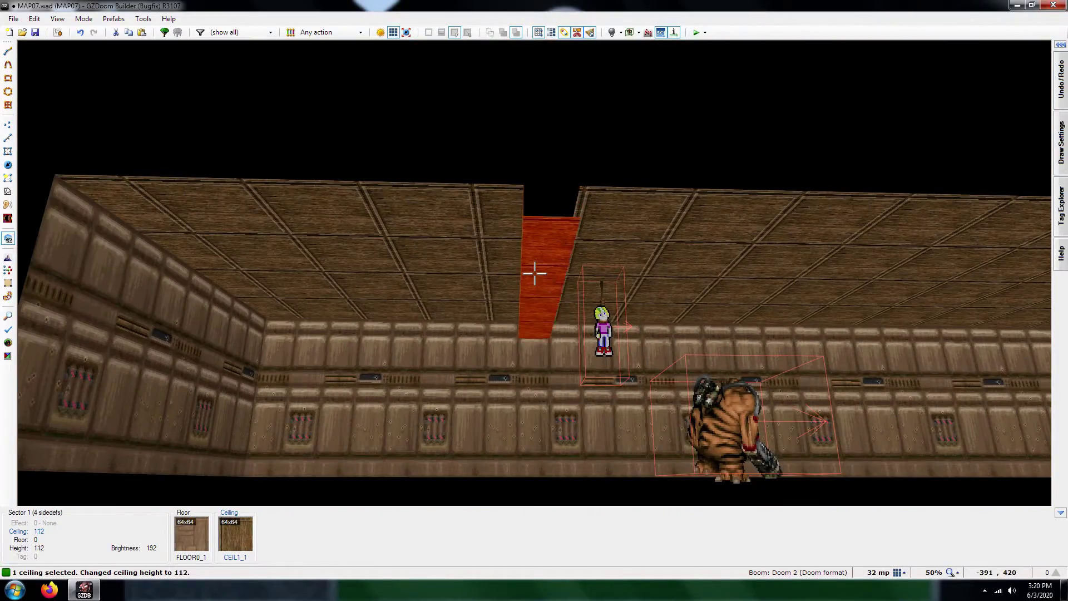
{"action": "key", "text": "f"}
{"action": "scroll", "coordinate": [535, 273], "scroll_direction": "down", "scroll_amount": 8}
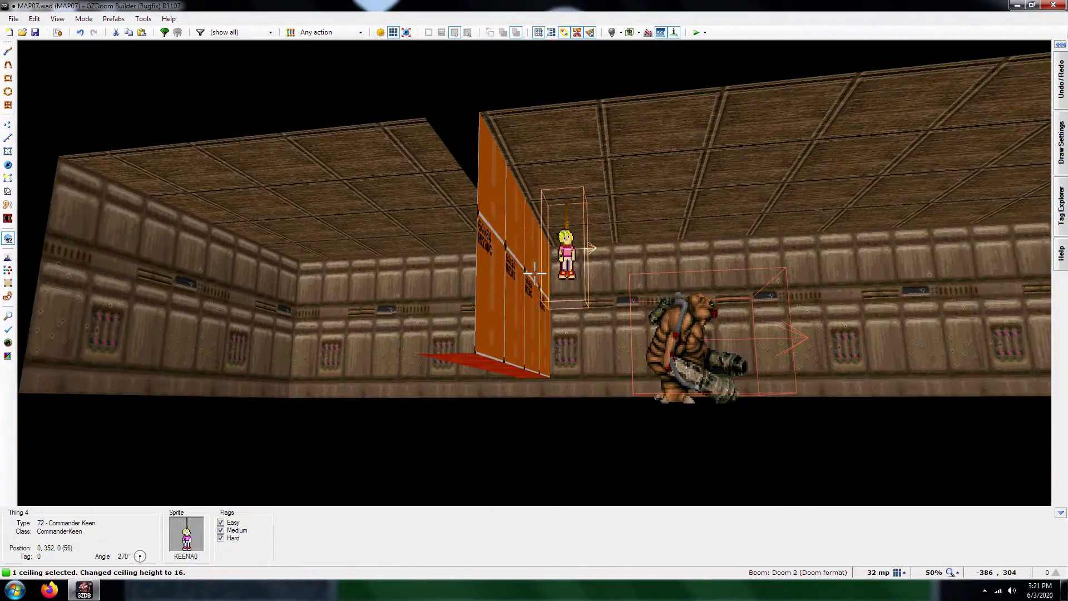
{"action": "key", "text": "f"}
{"action": "scroll", "coordinate": [535, 273], "scroll_direction": "down", "scroll_amount": 2}
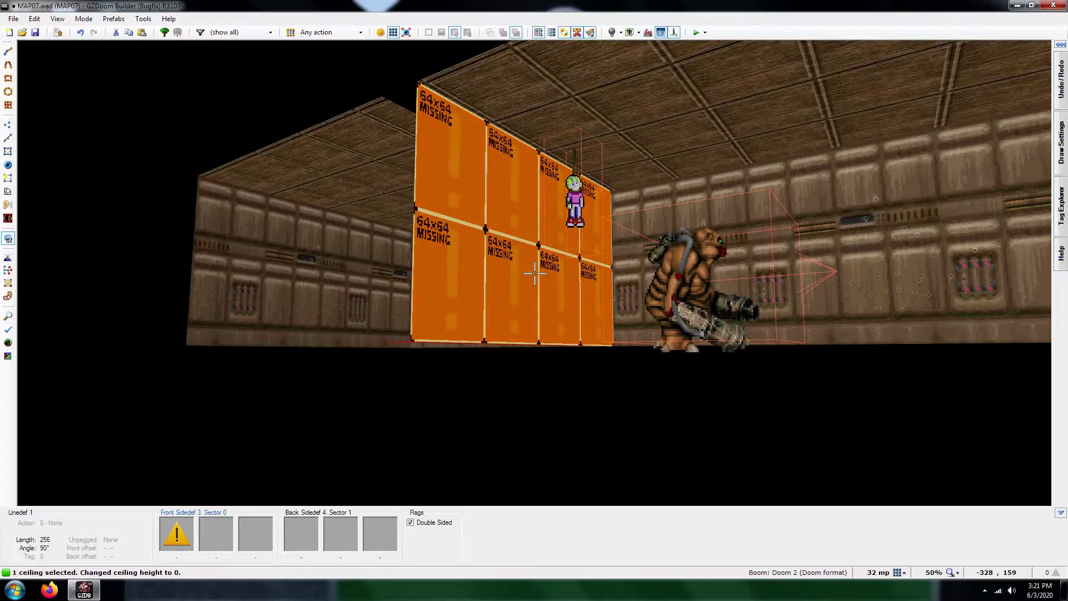
Step: Apply STARTAN2 as the front upper texture on both linedefs bordering the north strip
{"action": "key", "text": "c"}
{"action": "left_click", "coordinate": [534, 273]}
{"action": "key", "text": "s"}
{"action": "key", "text": "e"}
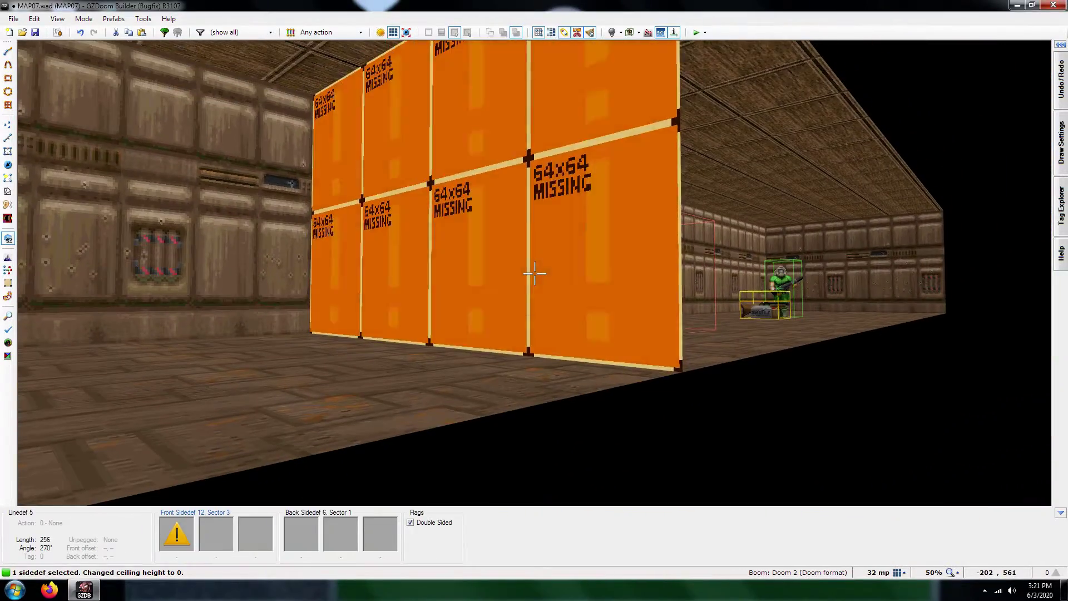
{"action": "left_click", "coordinate": [534, 273]}
{"action": "right_click", "coordinate": [535, 272]}
{"action": "left_click", "coordinate": [567, 203]}
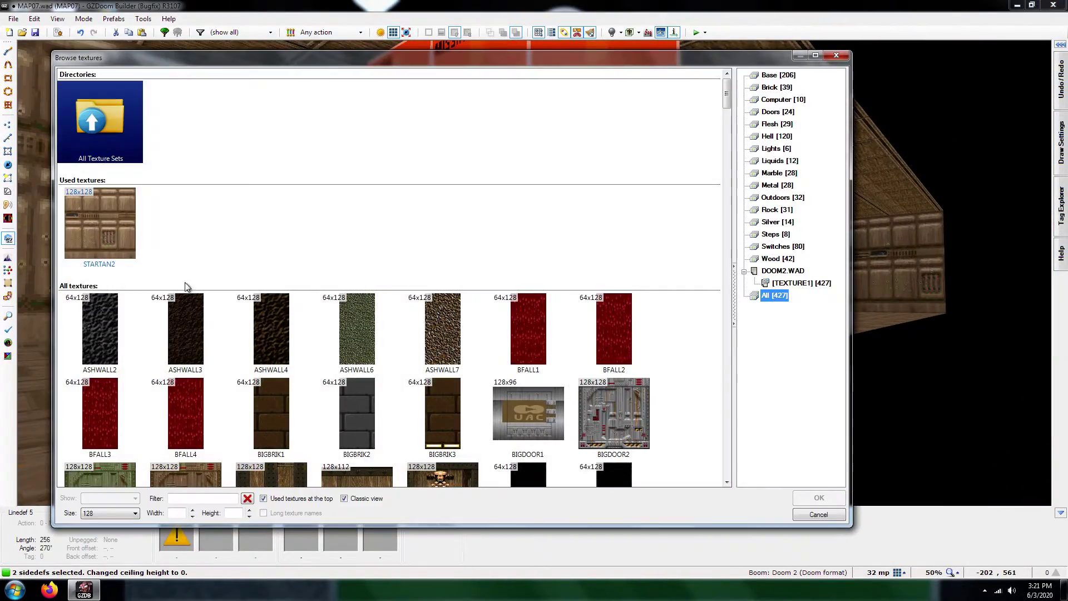
{"action": "left_click", "coordinate": [809, 499]}
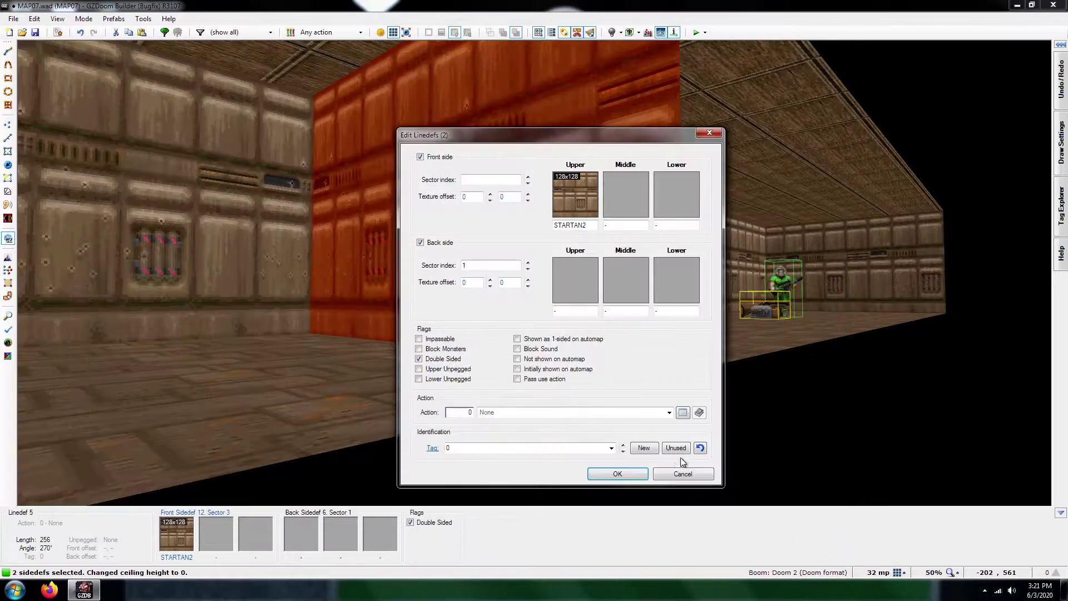
{"action": "left_click", "coordinate": [644, 475]}
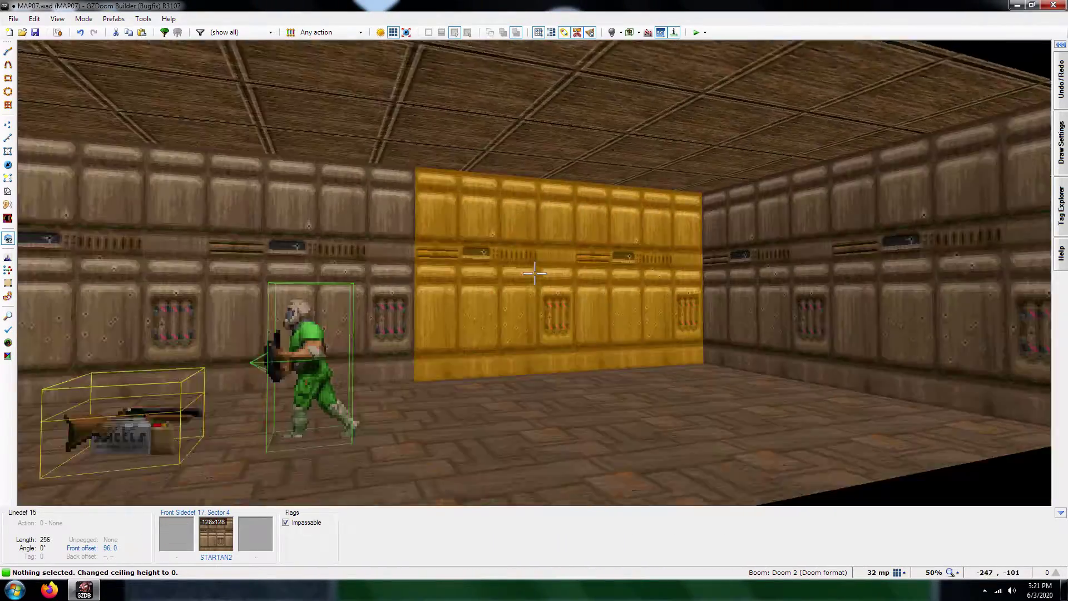
Step: Raise the south strip's floor to height 128 and clear the selection
{"action": "left_click", "coordinate": [535, 273]}
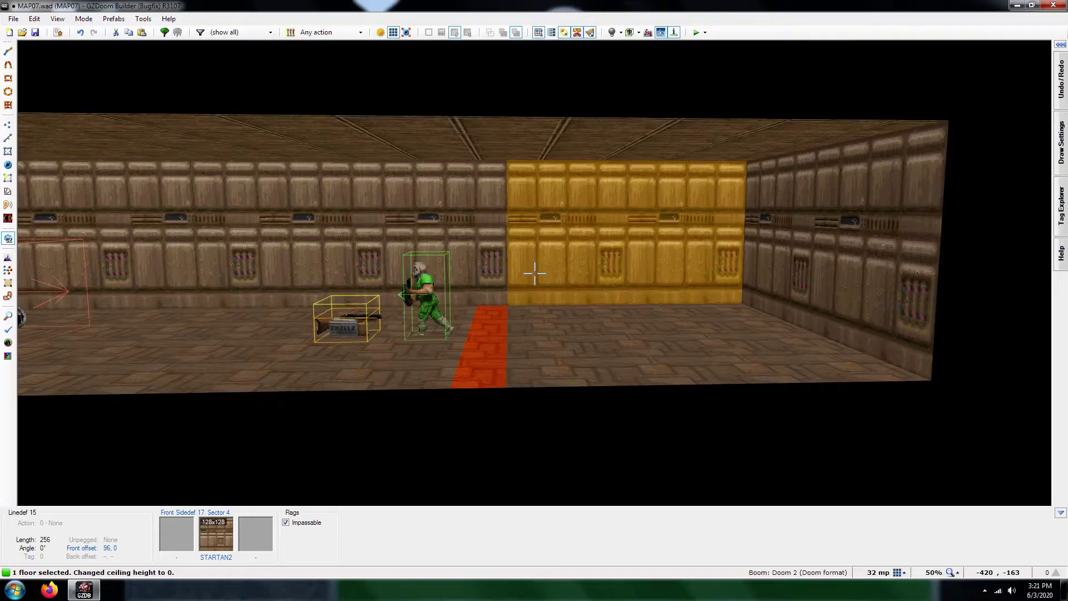
{"action": "key", "text": "e"}
{"action": "key", "text": "d"}
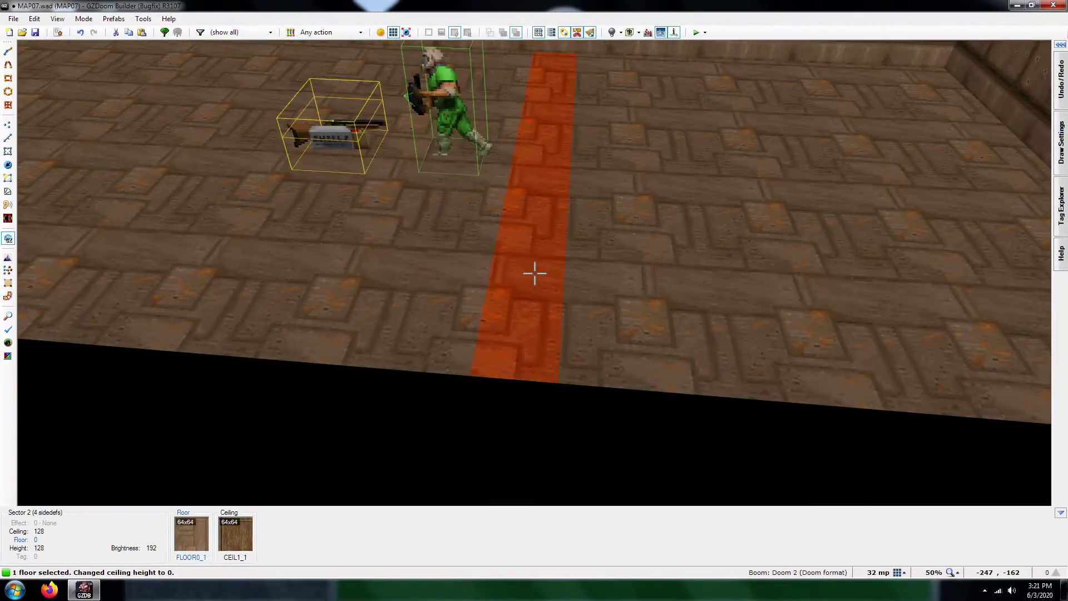
{"action": "key", "text": "s"}
{"action": "scroll", "coordinate": [534, 272], "scroll_direction": "up", "scroll_amount": 6}
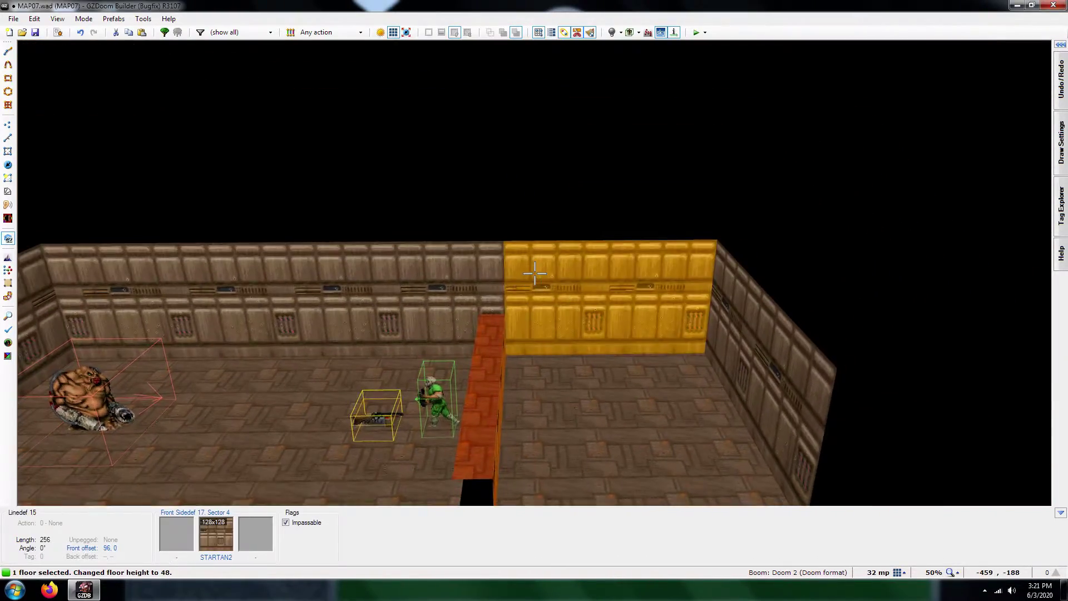
{"action": "key", "text": "w"}
{"action": "scroll", "coordinate": [535, 273], "scroll_direction": "up", "scroll_amount": 10}
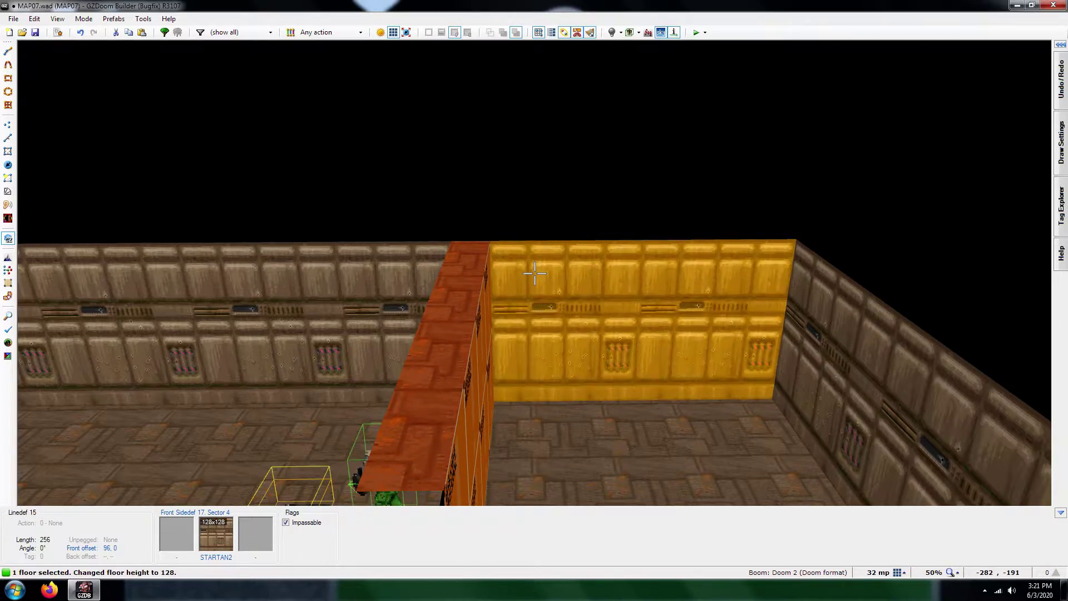
{"action": "key", "text": "c"}
Step: Apply STARTAN2 as the front lower texture on both linedefs bordering the south strip
{"action": "key", "text": "e"}
{"action": "left_click", "coordinate": [535, 273]}
{"action": "key", "text": "s"}
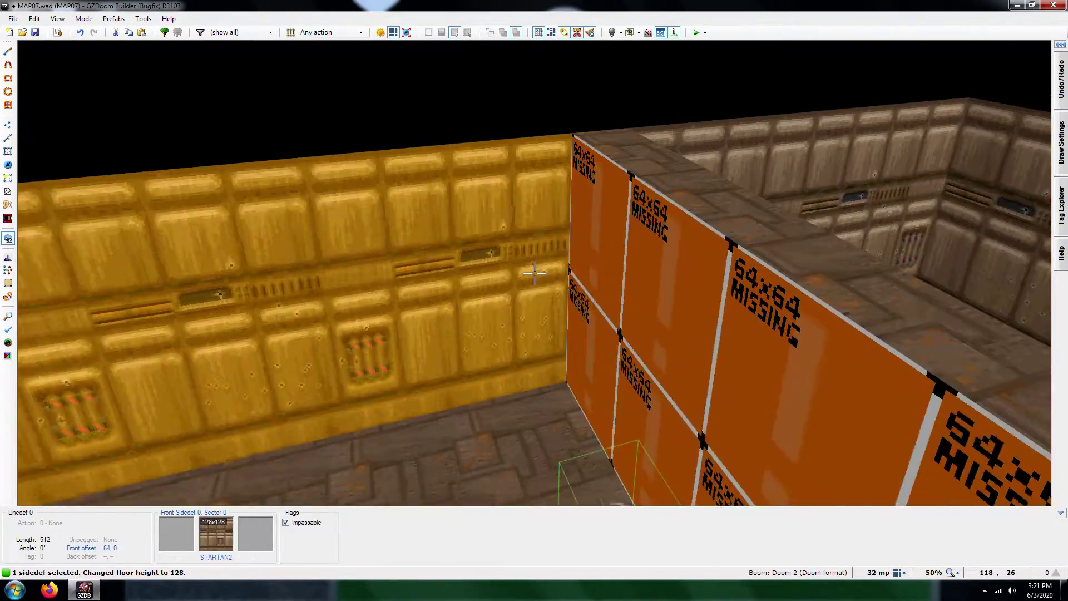
{"action": "left_click", "coordinate": [534, 273]}
{"action": "right_click", "coordinate": [534, 272]}
{"action": "left_click", "coordinate": [667, 195]}
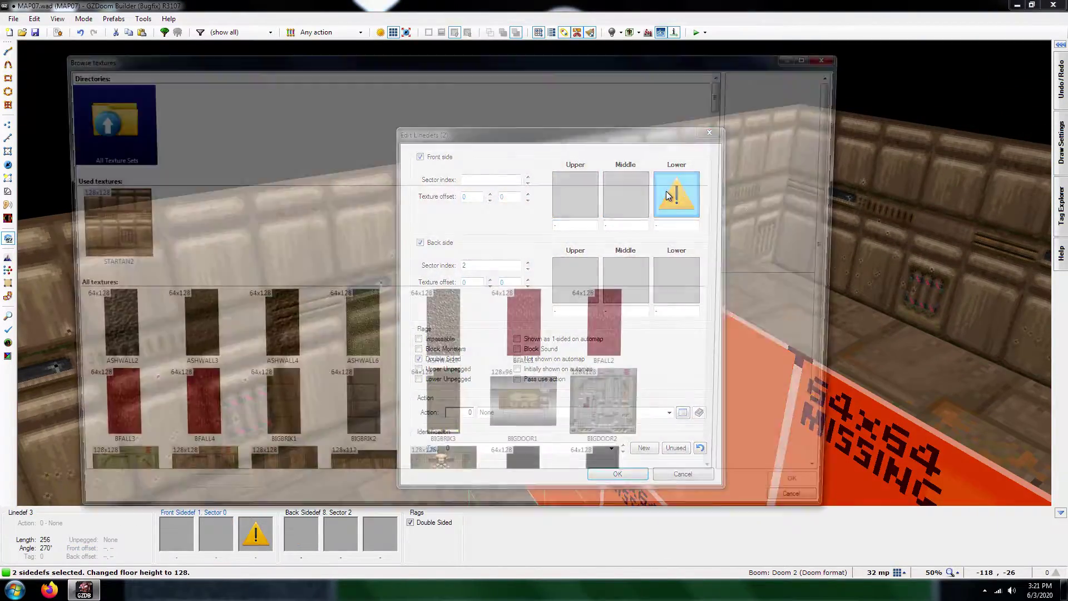
{"action": "left_click", "coordinate": [820, 498]}
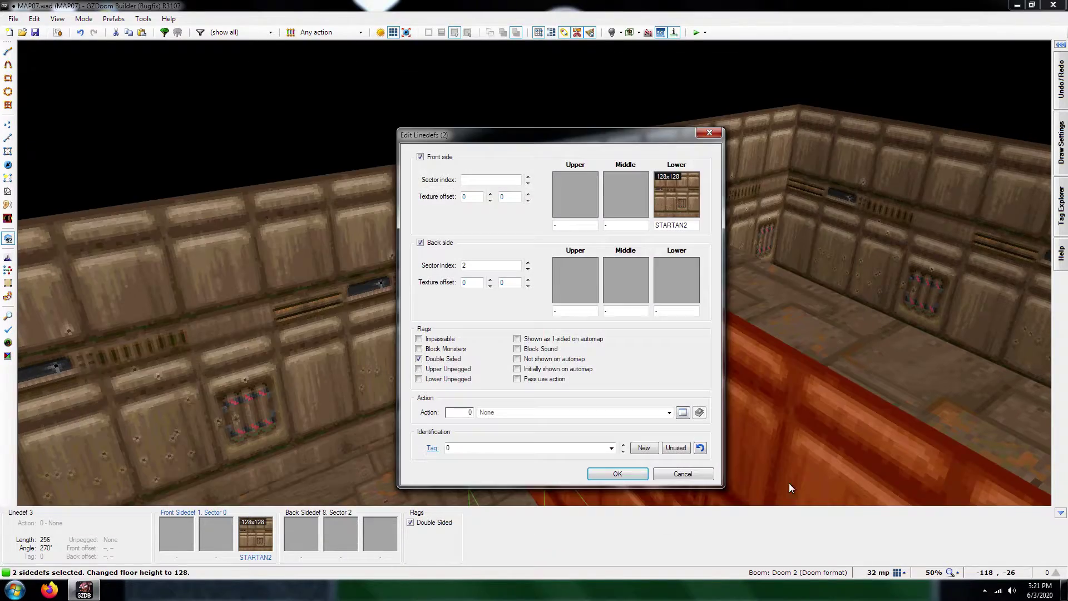
{"action": "left_click", "coordinate": [642, 474]}
Step: Examine both textured dividing strips and the end rooms in the 3D view, then return to the 2D map
{"action": "key", "text": "s"}
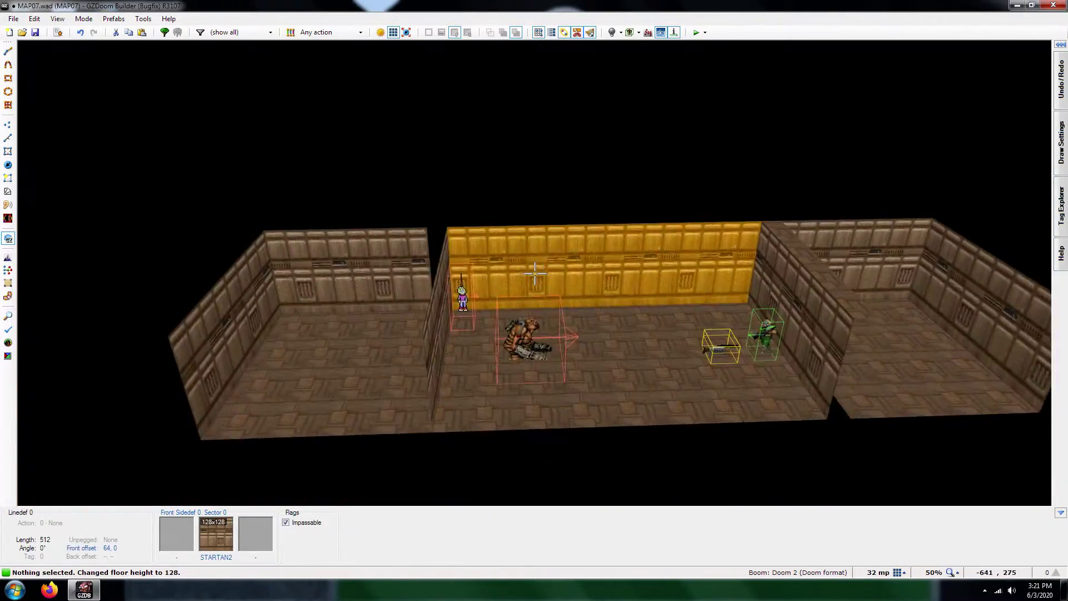
{"action": "key", "text": "e"}
{"action": "key", "text": "d"}
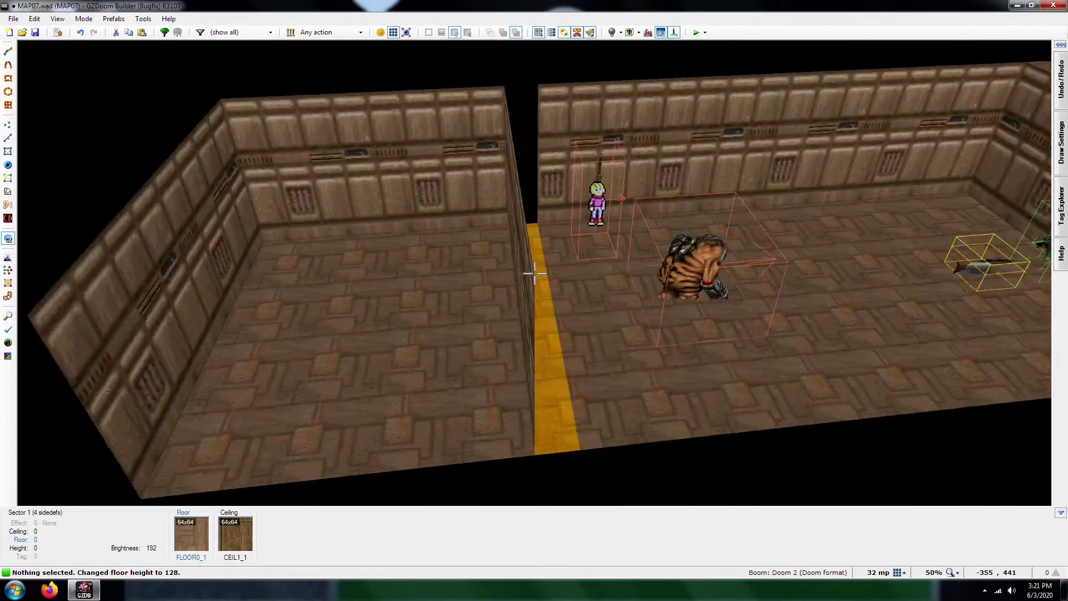
{"action": "key", "text": "f"}
{"action": "key", "text": "w"}
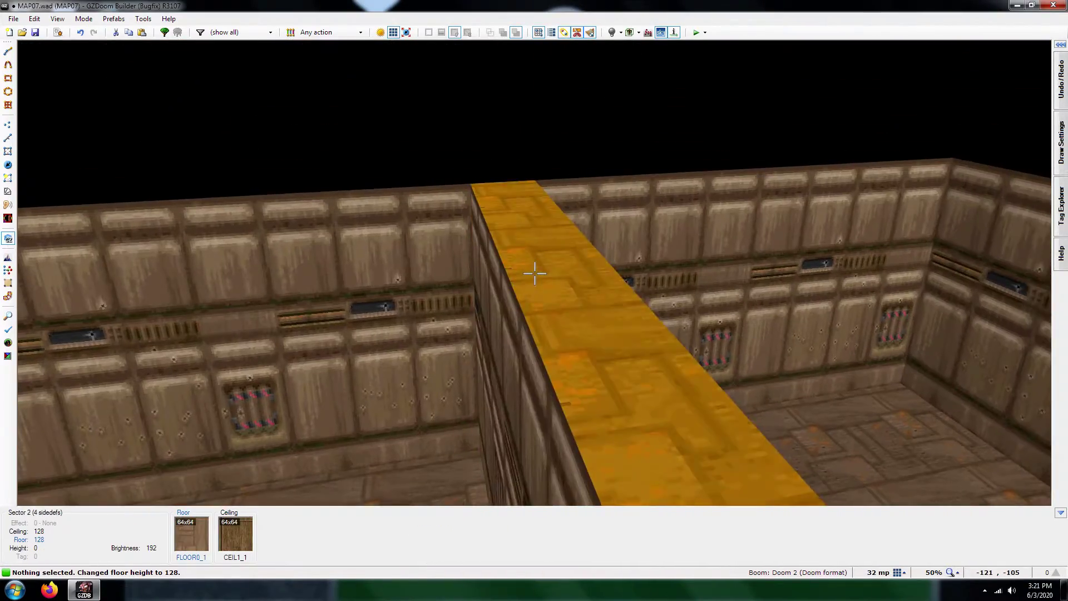
{"action": "key", "text": "s"}
{"action": "key", "text": "w"}
{"action": "key", "text": "s"}
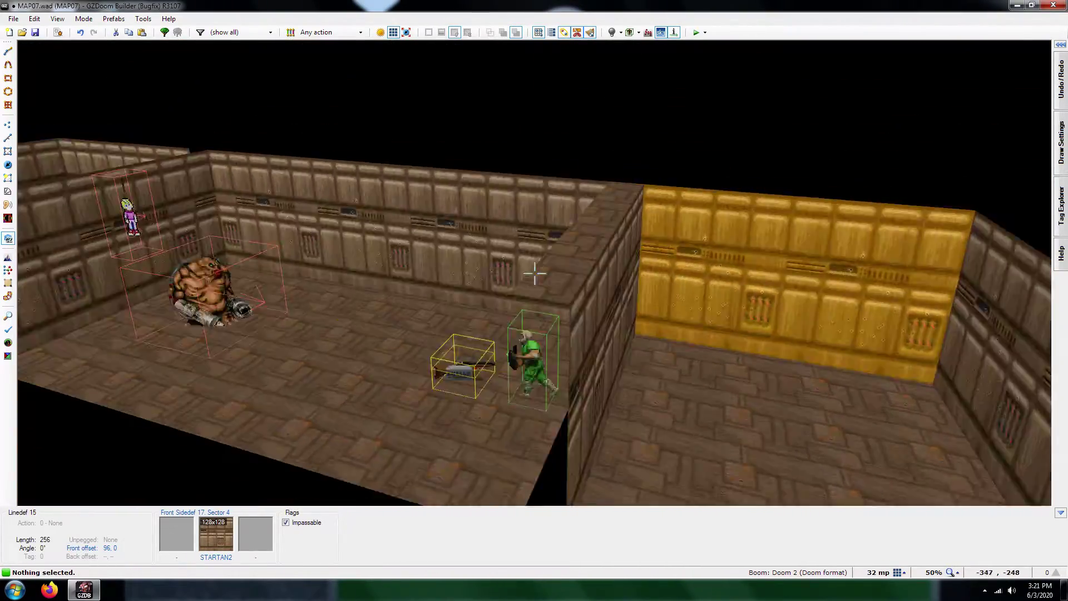
{"action": "key", "text": "s"}
{"action": "key", "text": "f"}
{"action": "key", "text": "e"}
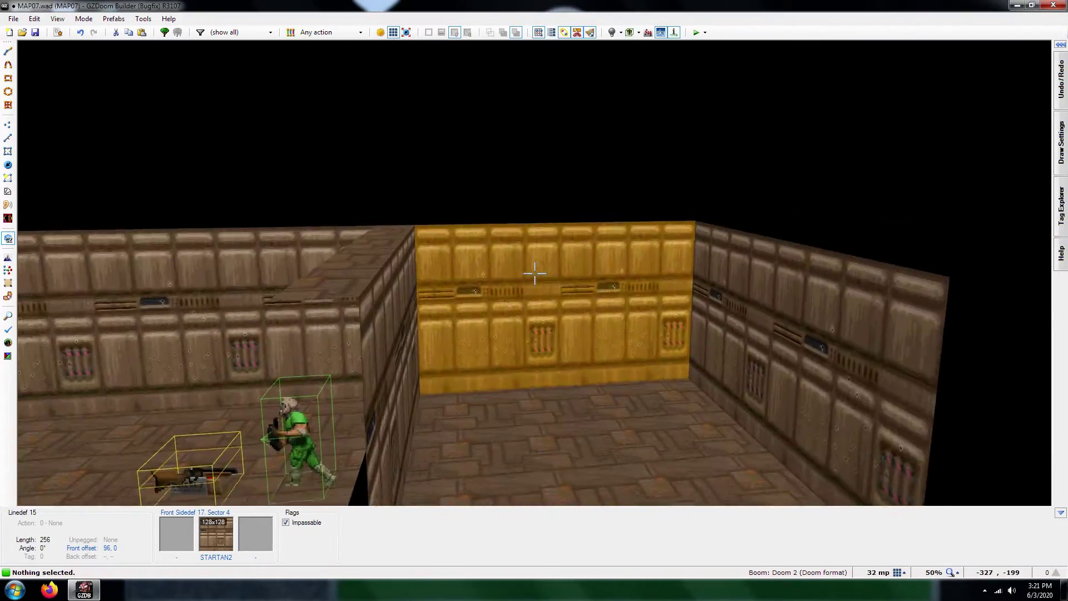
{"action": "key", "text": "s"}
{"action": "key", "text": "q"}
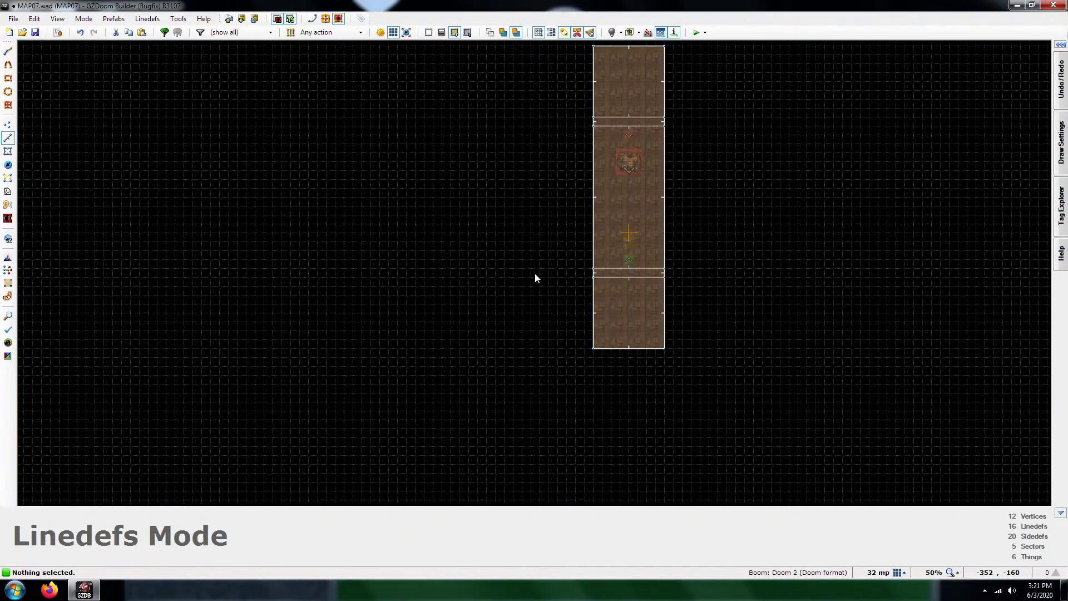
Step: Place an Arachnotron at 0, -288 in the south end room with its angle set to 90
{"action": "scroll", "coordinate": [518, 367], "scroll_direction": "down", "scroll_amount": 2}
{"action": "key", "text": "t"}
{"action": "scroll", "coordinate": [622, 297], "scroll_direction": "up", "scroll_amount": 6}
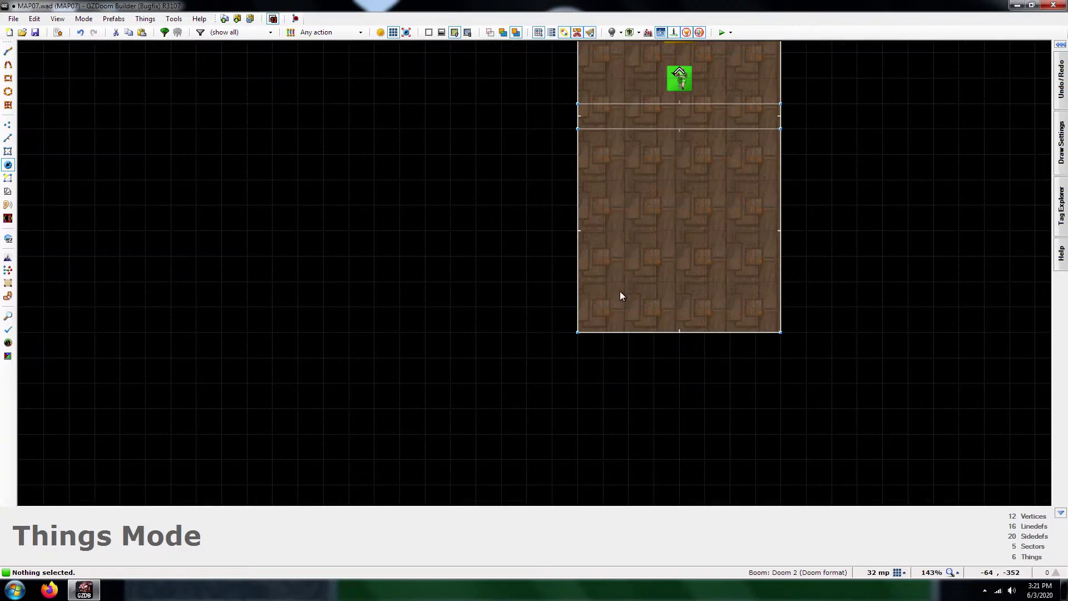
{"action": "key", "text": "Insert"}
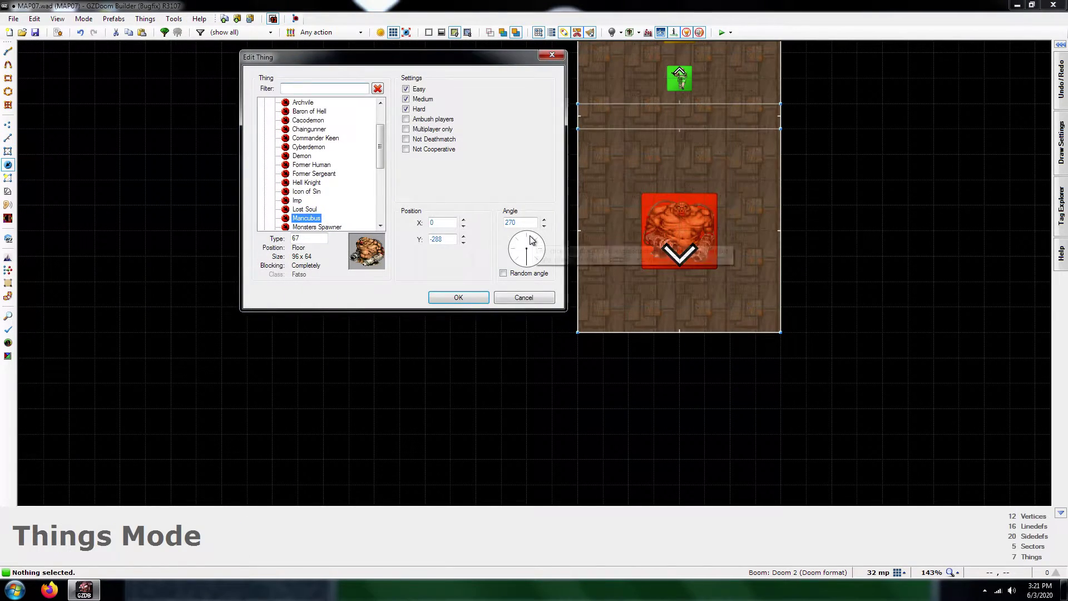
{"action": "left_click", "coordinate": [529, 240]}
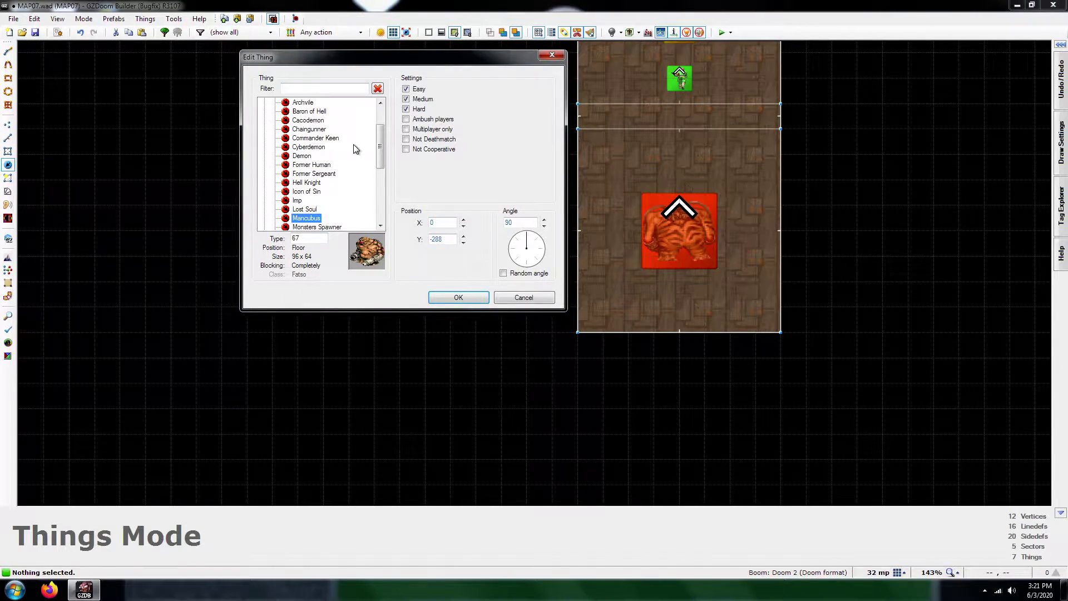
{"action": "left_click_drag", "start_coordinate": [380, 144], "coordinate": [380, 138]}
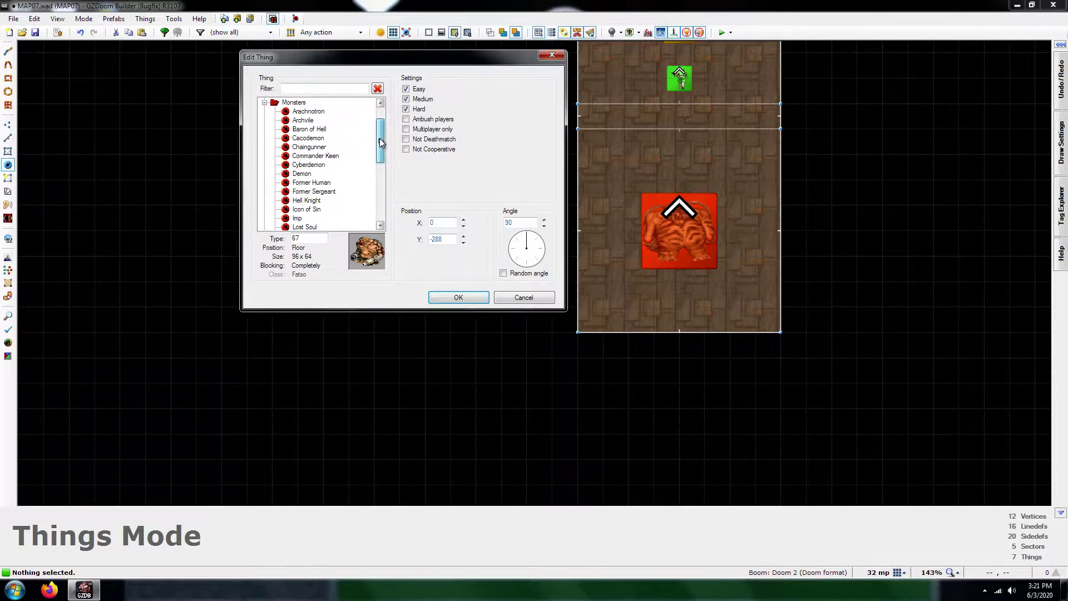
{"action": "left_click", "coordinate": [303, 114]}
{"action": "left_click", "coordinate": [450, 298]}
Step: Place a second Arachnotron facing south at 0, 544 in the north end room and deselect it
{"action": "scroll", "coordinate": [425, 363], "scroll_direction": "down", "scroll_amount": 4}
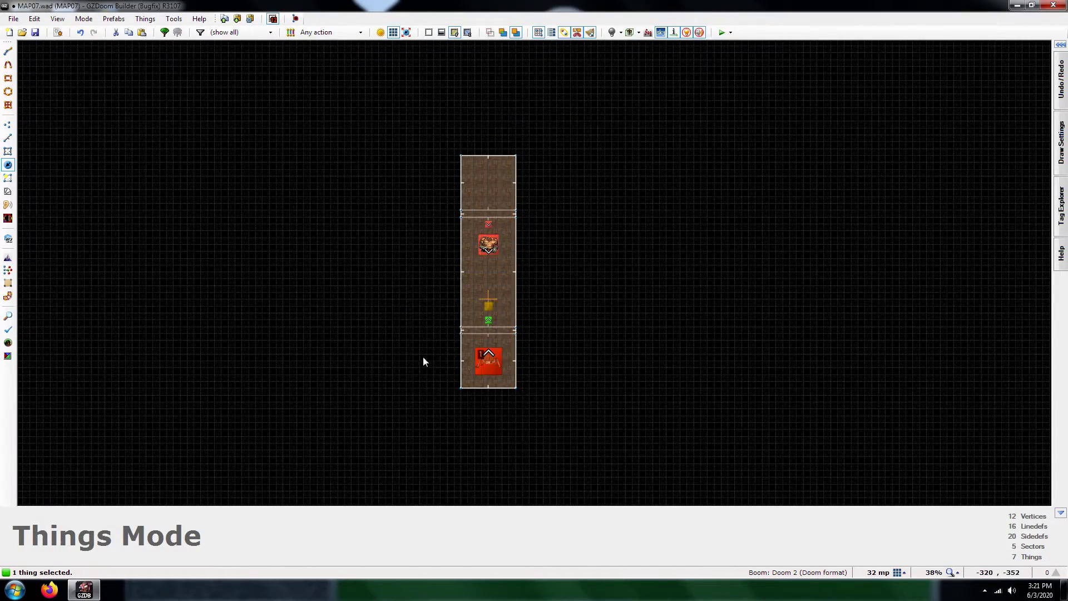
{"action": "scroll", "coordinate": [486, 172], "scroll_direction": "up", "scroll_amount": 5}
{"action": "right_click", "coordinate": [494, 212]}
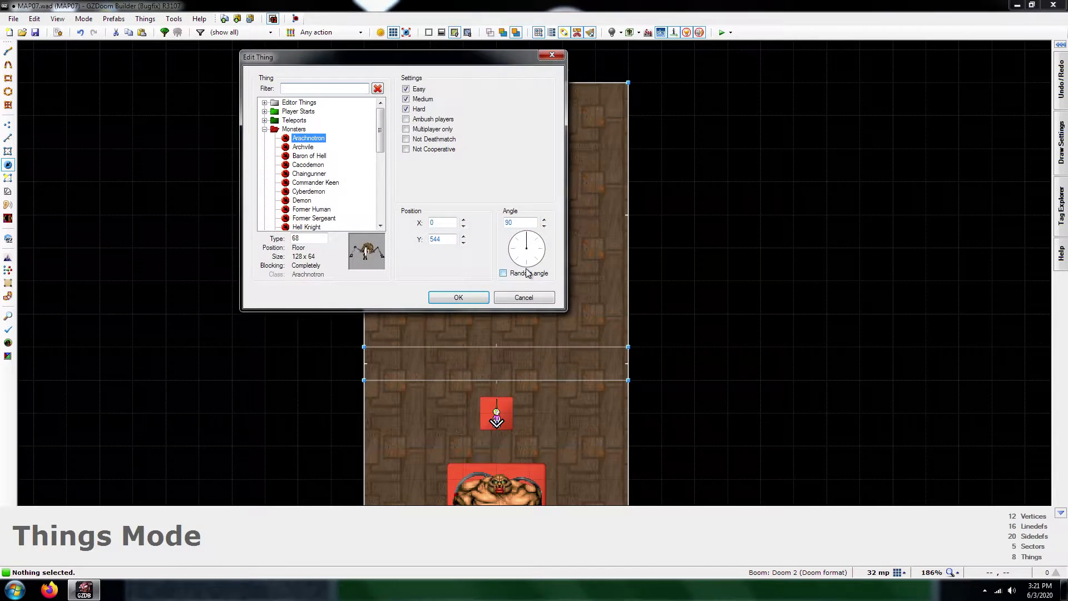
{"action": "left_click", "coordinate": [458, 297]}
{"action": "scroll", "coordinate": [524, 157], "scroll_direction": "down", "scroll_amount": 4}
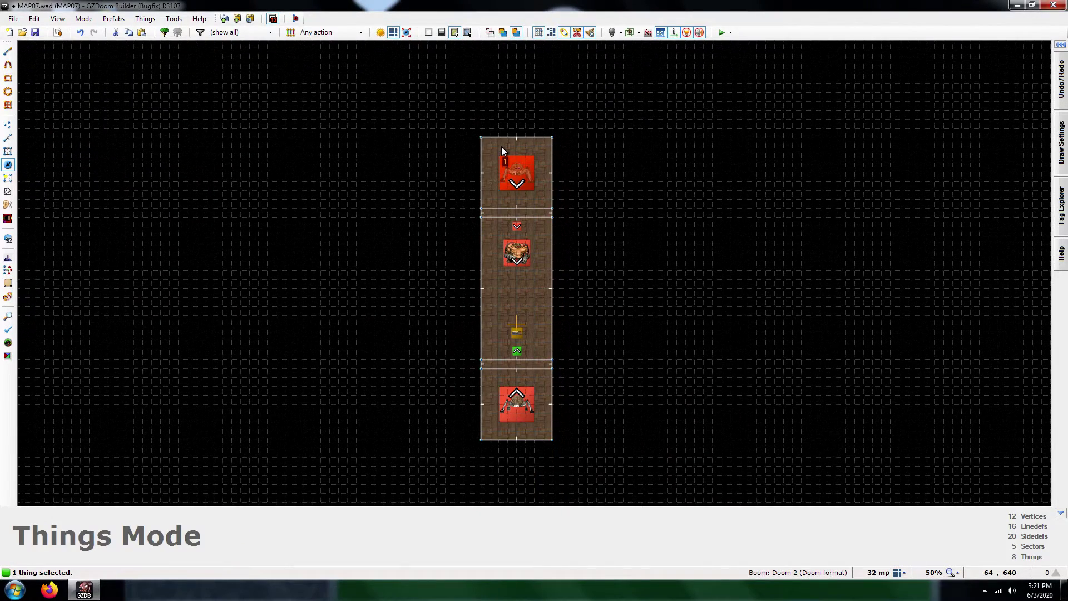
{"action": "left_click", "coordinate": [502, 145]}
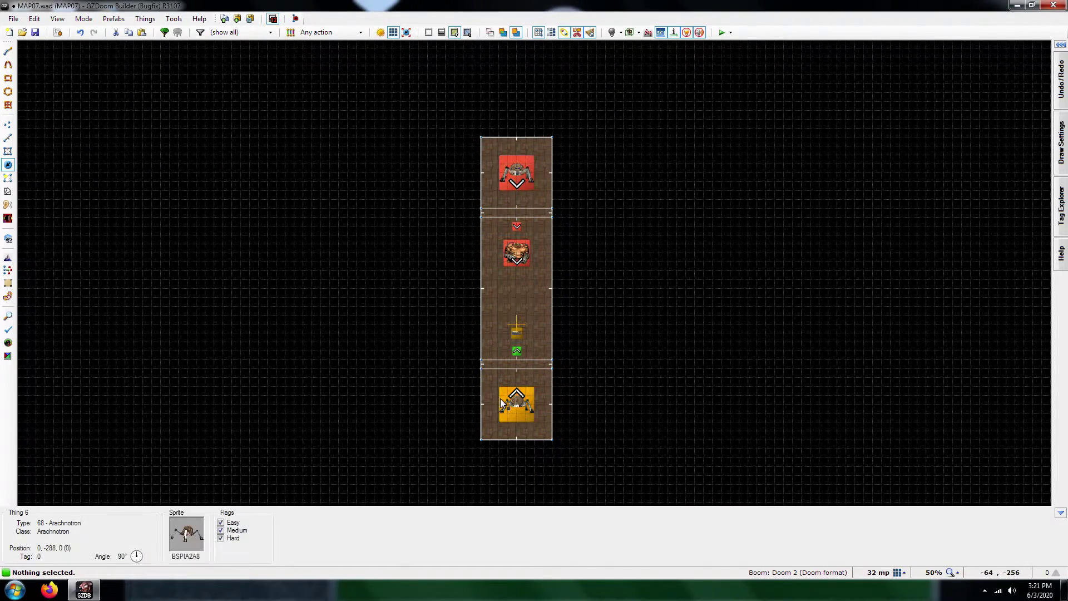
Step: Draw a 256 by 256 square room against the main hall's west wall, spanning -384, 0 to -128, 256
{"action": "scroll", "coordinate": [472, 316], "scroll_direction": "up", "scroll_amount": 2}
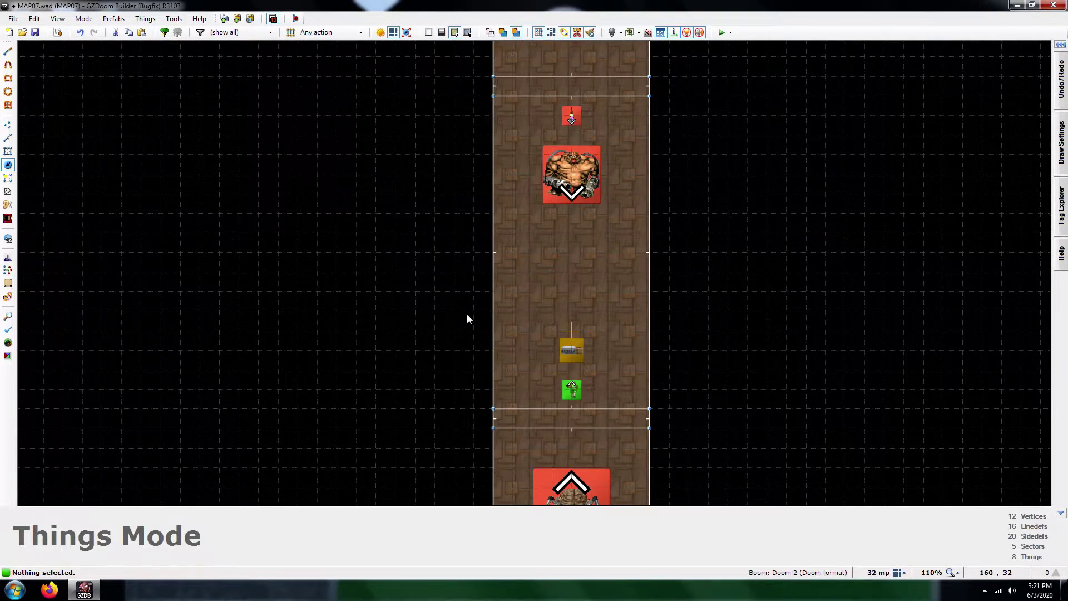
{"action": "key", "text": "d"}
{"action": "scroll", "coordinate": [484, 272], "scroll_direction": "up", "scroll_amount": 1}
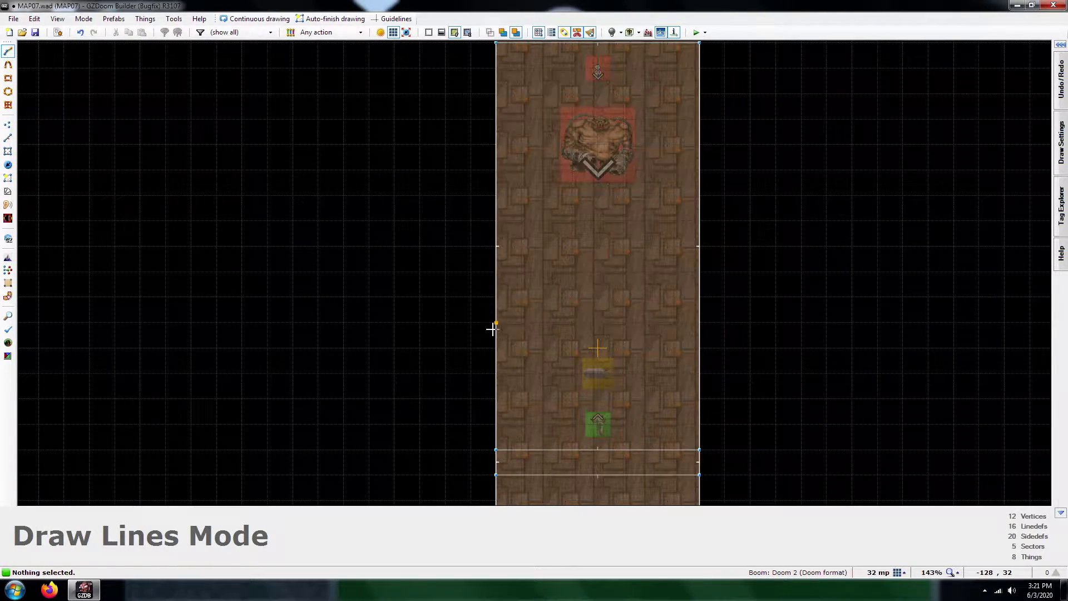
{"action": "left_click", "coordinate": [487, 145]}
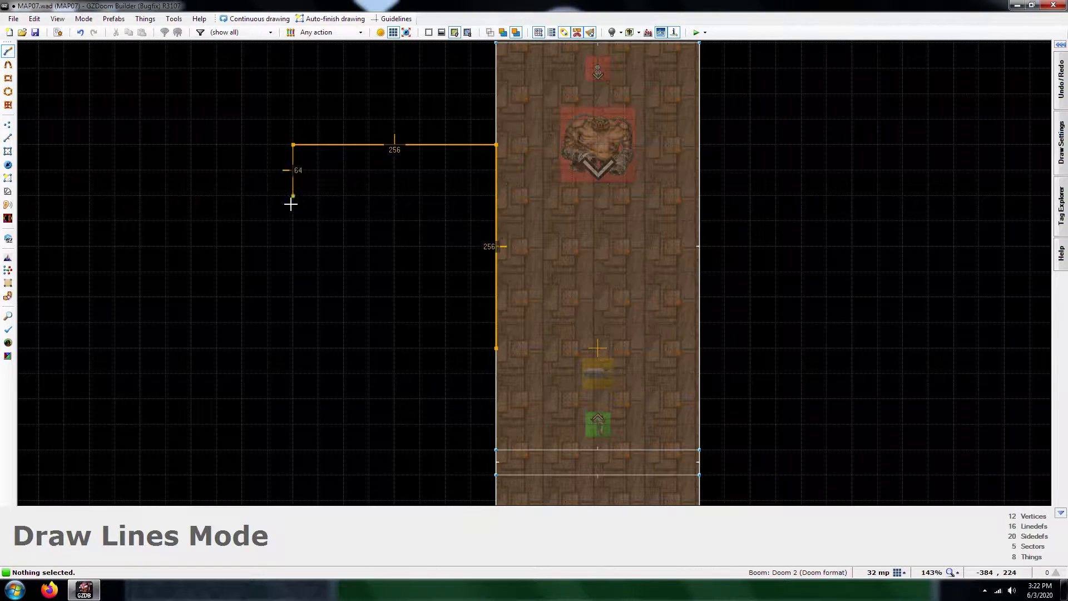
{"action": "left_click", "coordinate": [293, 347]}
{"action": "left_click", "coordinate": [496, 348]}
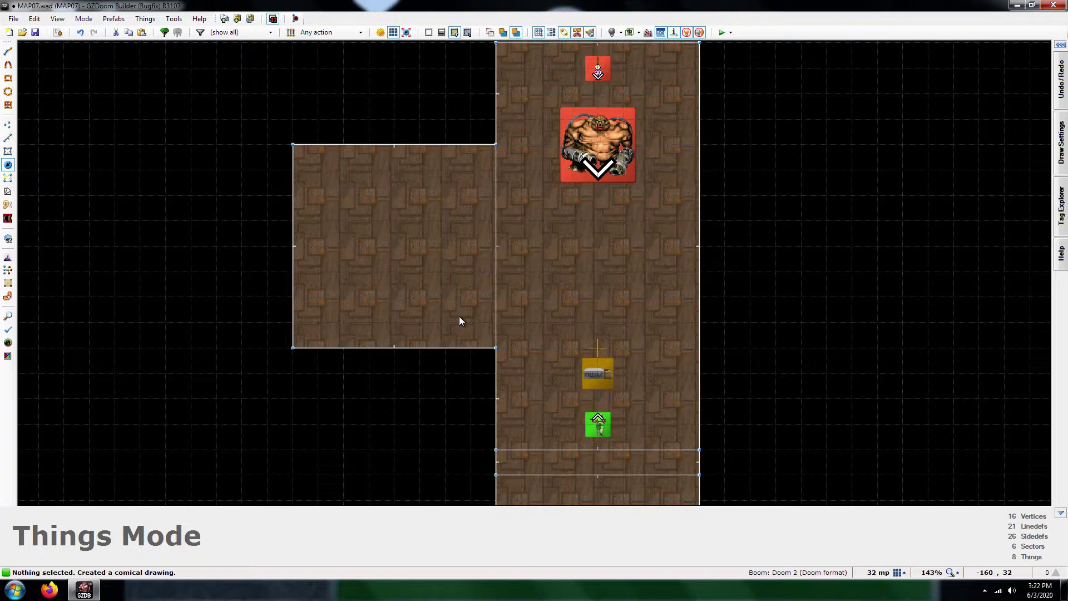
Step: Draw a centred 192 by 192 square sector inside the new west room, inset 32 units from its walls
{"action": "key", "text": "d"}
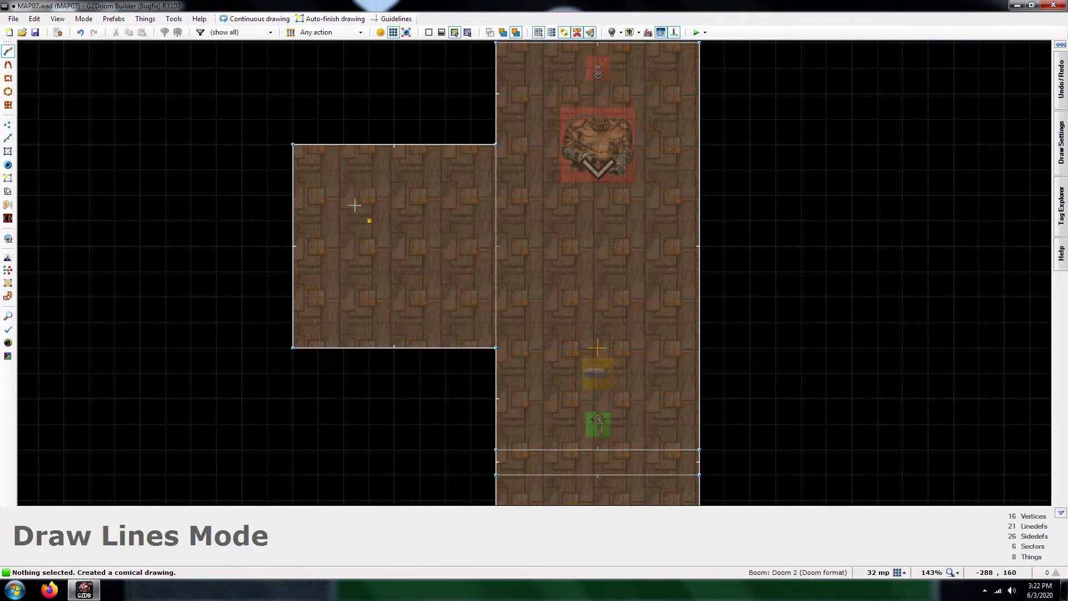
{"action": "left_click", "coordinate": [319, 170]}
{"action": "left_click", "coordinate": [318, 323]}
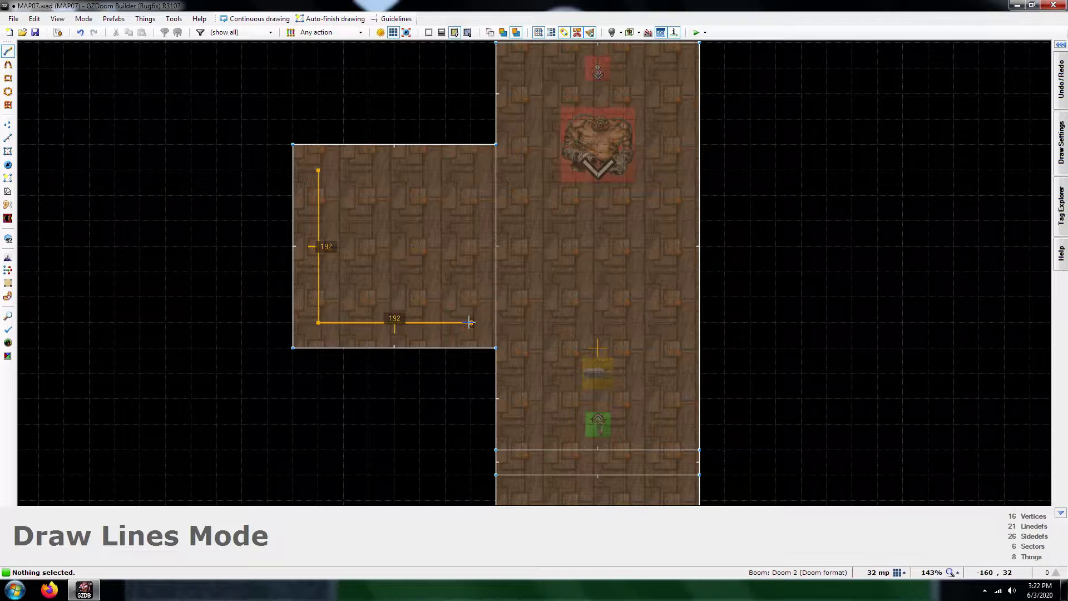
{"action": "left_click", "coordinate": [470, 322]}
{"action": "left_click", "coordinate": [318, 170]}
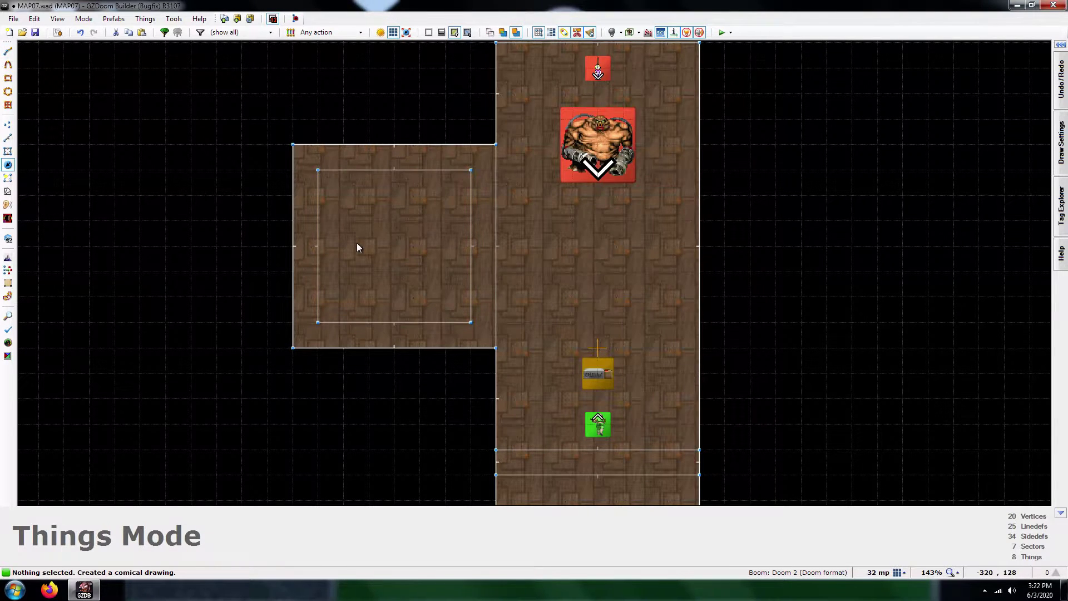
Step: Draw a 128 by 128 square sector centred inside the 192-unit square
{"action": "key", "text": "d"}
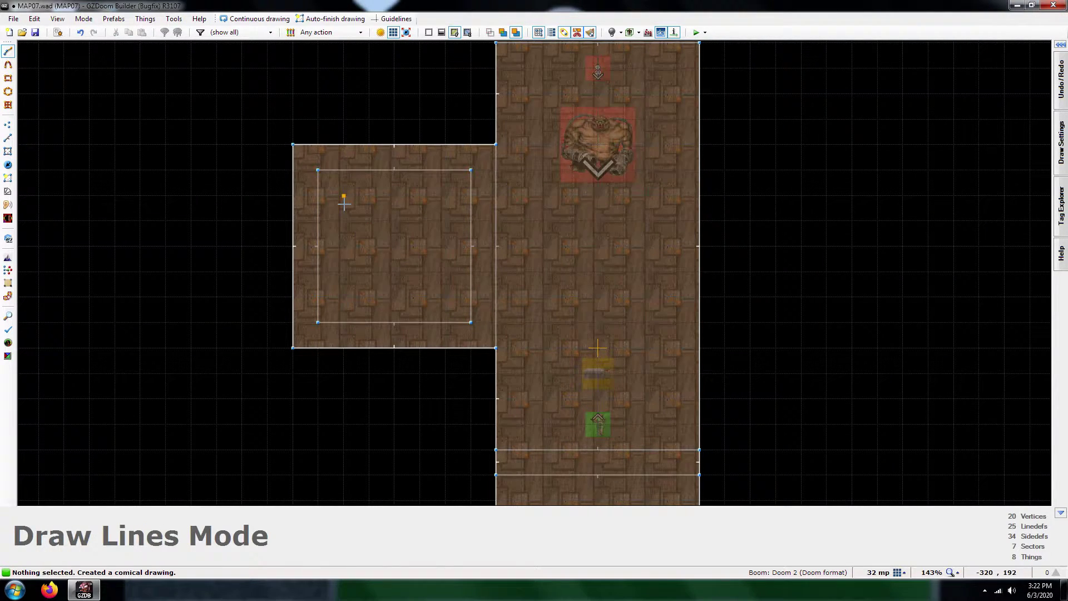
{"action": "left_click", "coordinate": [344, 297]}
{"action": "left_click", "coordinate": [446, 297]}
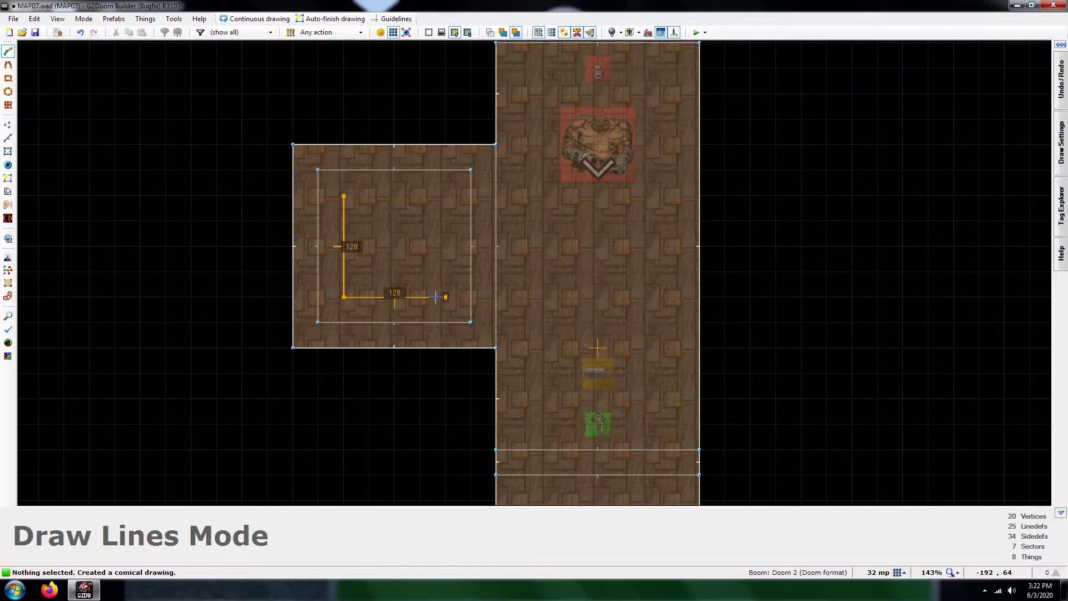
{"action": "left_click", "coordinate": [446, 195]}
{"action": "left_click", "coordinate": [344, 196]}
Step: Draw a 64 by 64 square sector centred inside the 128-unit square
{"action": "key", "text": "d"}
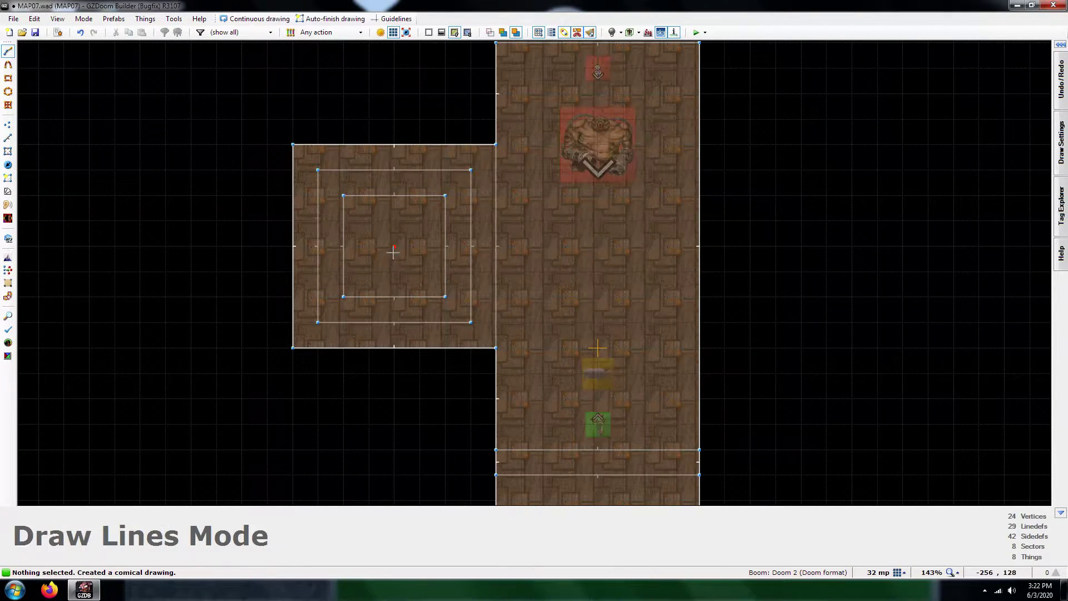
{"action": "left_click", "coordinate": [370, 221]}
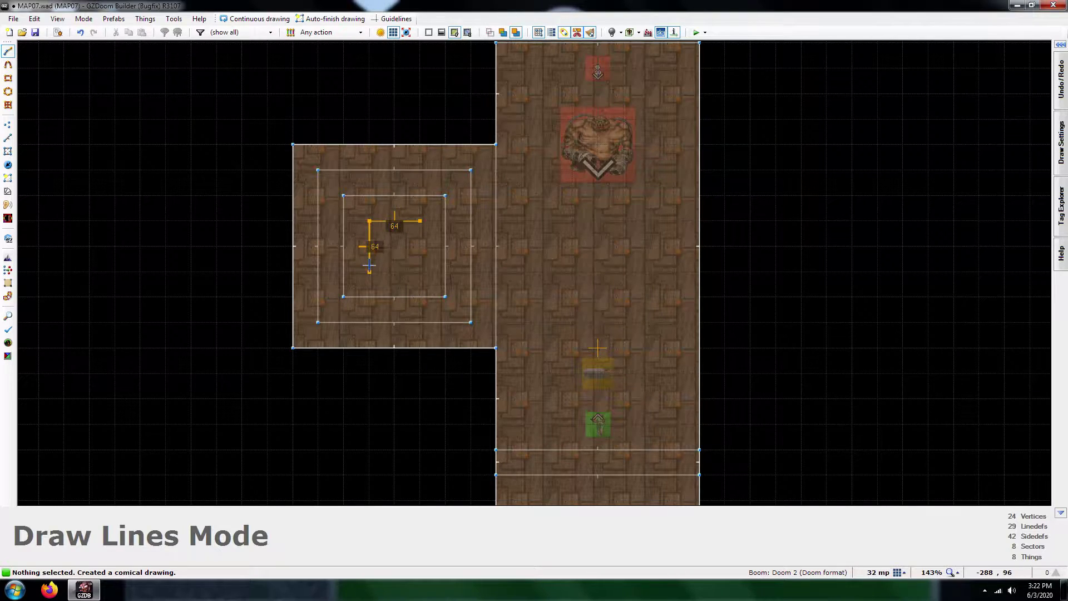
{"action": "left_click", "coordinate": [370, 272]}
{"action": "left_click", "coordinate": [420, 221]}
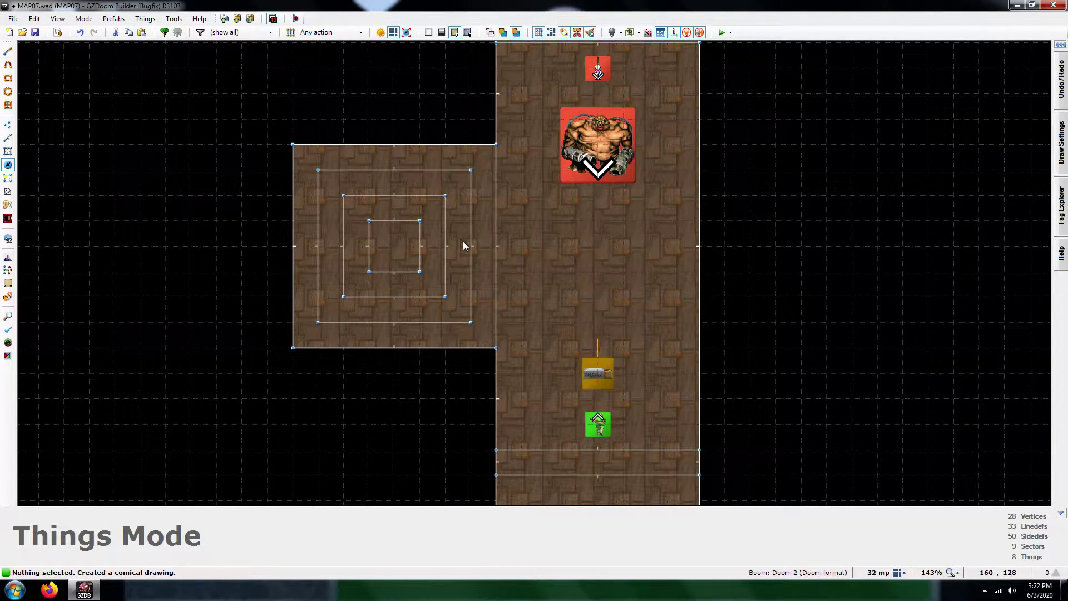
Step: In the 3D view, raise the floors of the two innermost squares in the west room to 32
{"action": "key", "text": "w"}
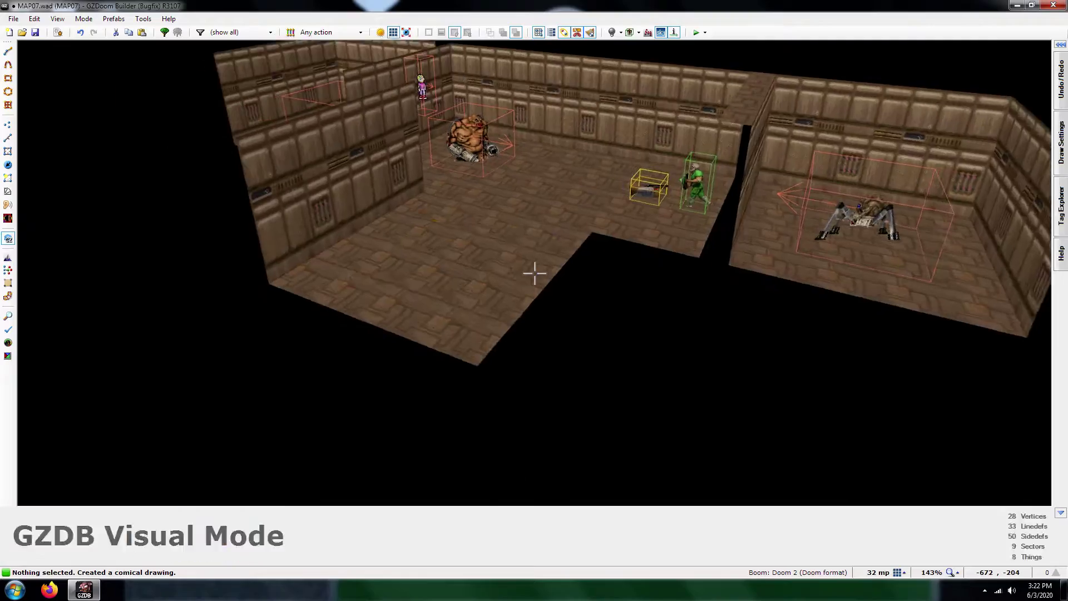
{"action": "key", "text": "e"}
{"action": "key", "text": "f"}
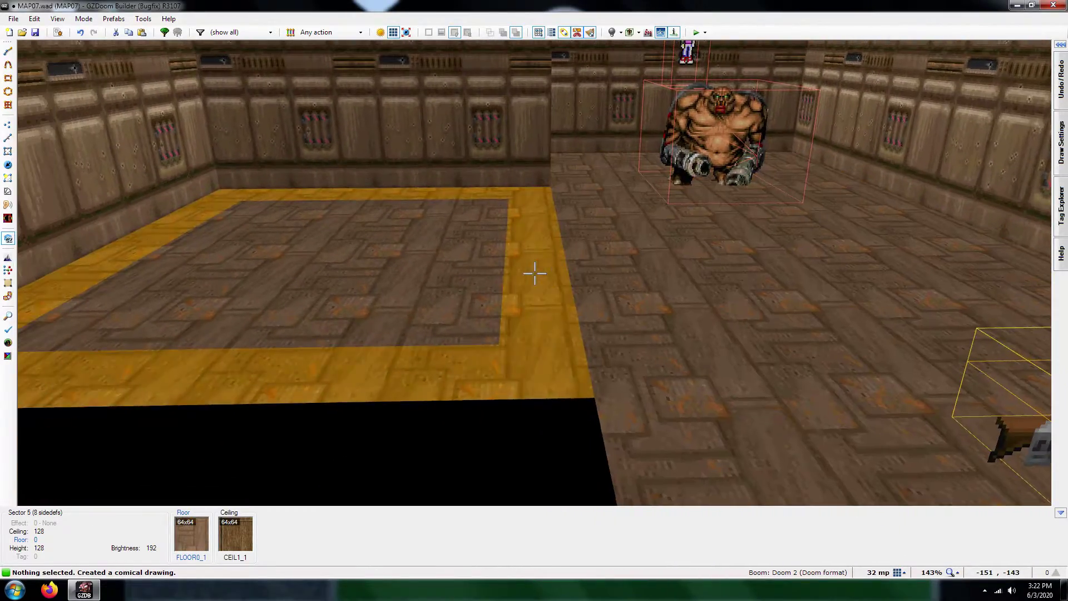
{"action": "key", "text": "w"}
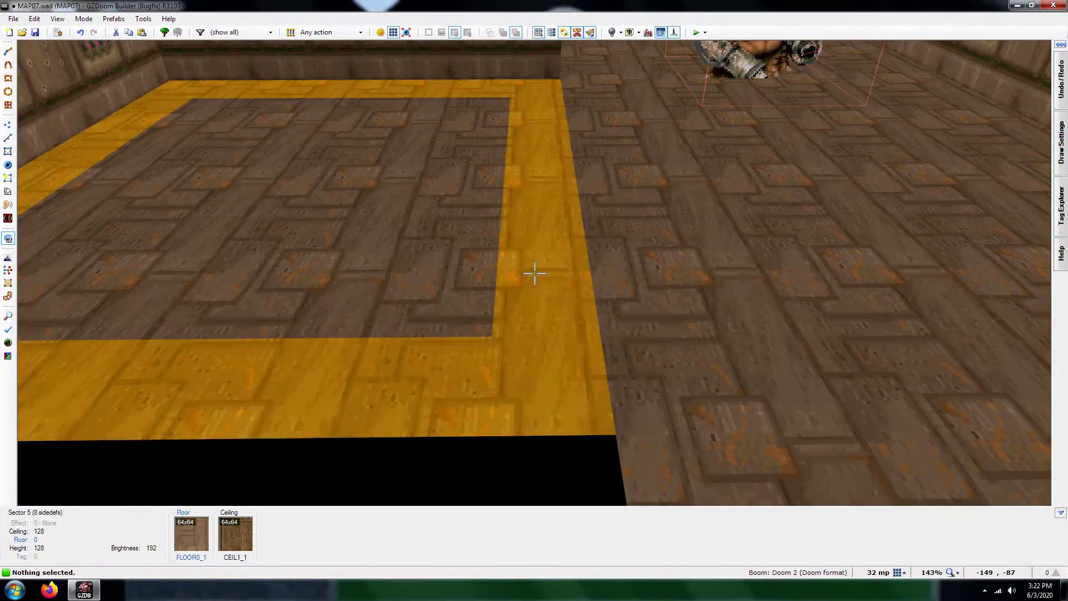
{"action": "key", "text": "s"}
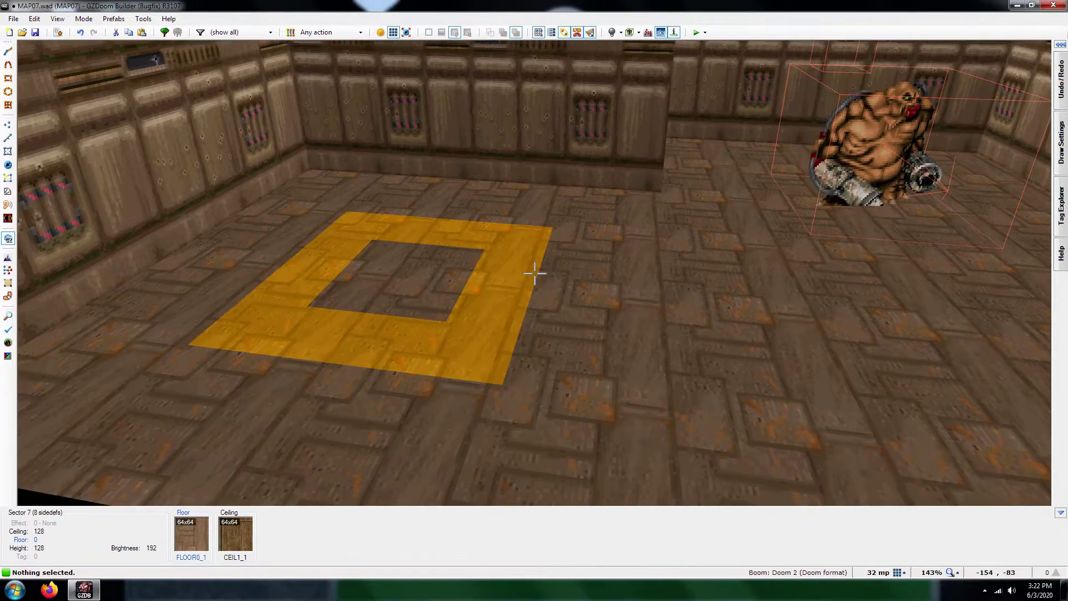
{"action": "left_click", "coordinate": [534, 273]}
{"action": "left_click", "coordinate": [535, 272]}
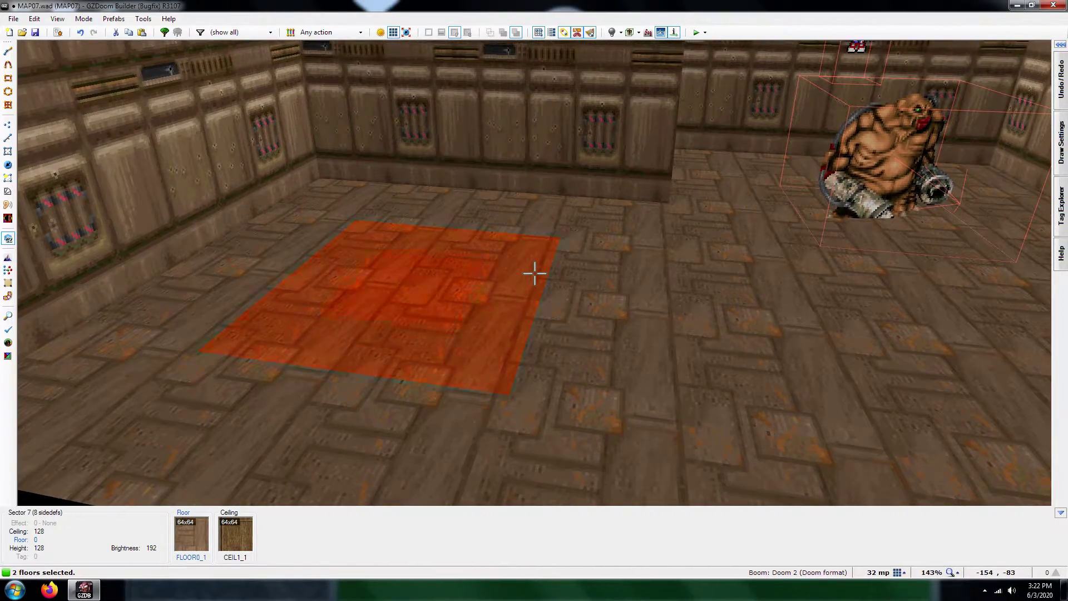
{"action": "scroll", "coordinate": [535, 273], "scroll_direction": "up", "scroll_amount": 1}
{"action": "scroll", "coordinate": [535, 272], "scroll_direction": "up", "scroll_amount": 3}
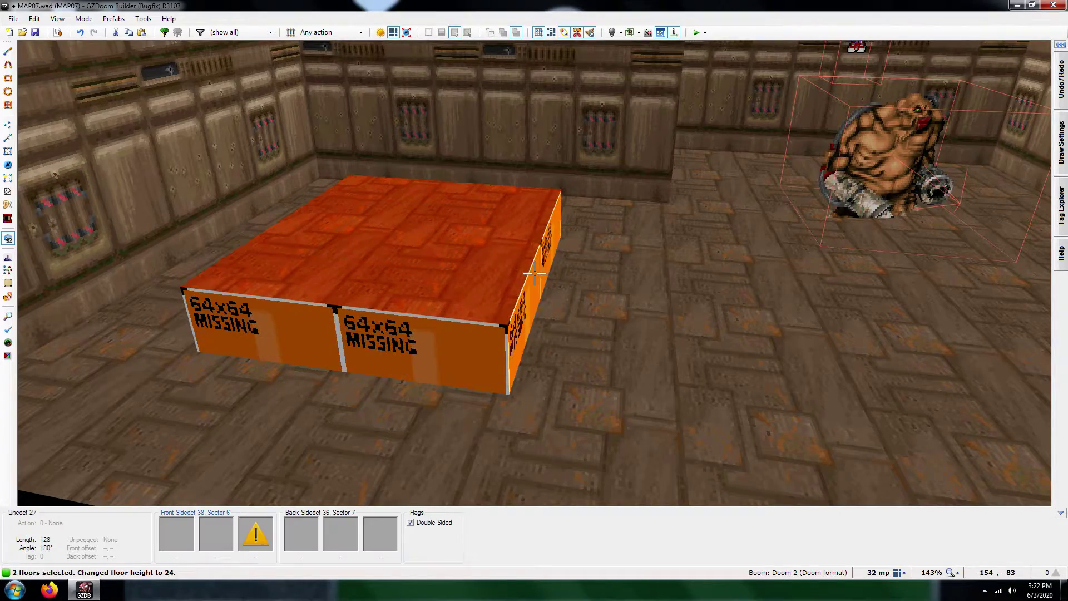
Step: Raise only the innermost square's floor to 48 as a second platform tier, then clear the floor selection
{"action": "key", "text": "w"}
{"action": "key", "text": "d"}
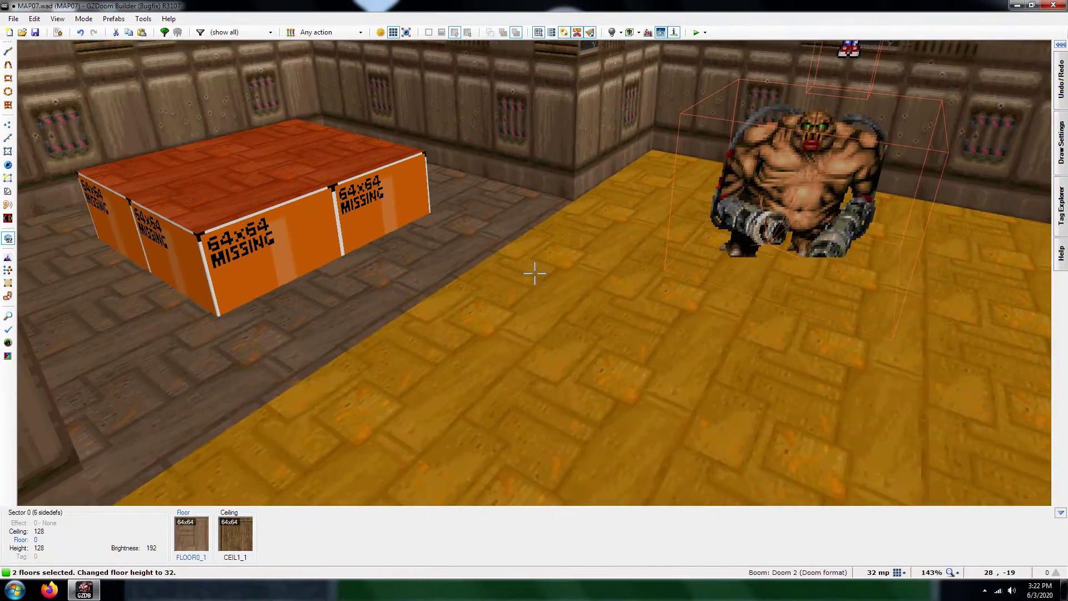
{"action": "key", "text": "w"}
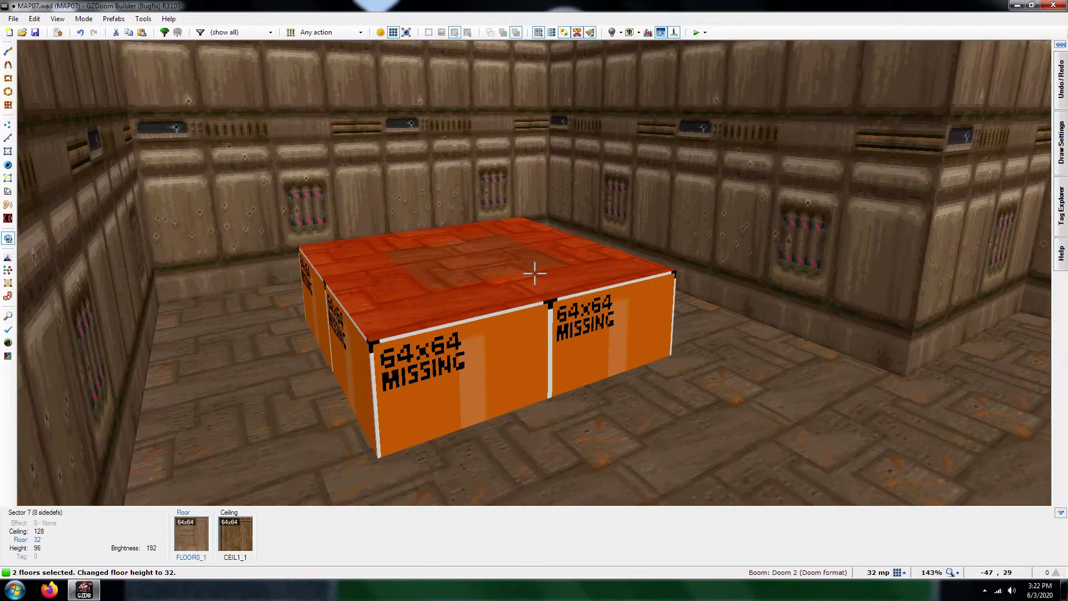
{"action": "key", "text": "s"}
{"action": "key", "text": "d"}
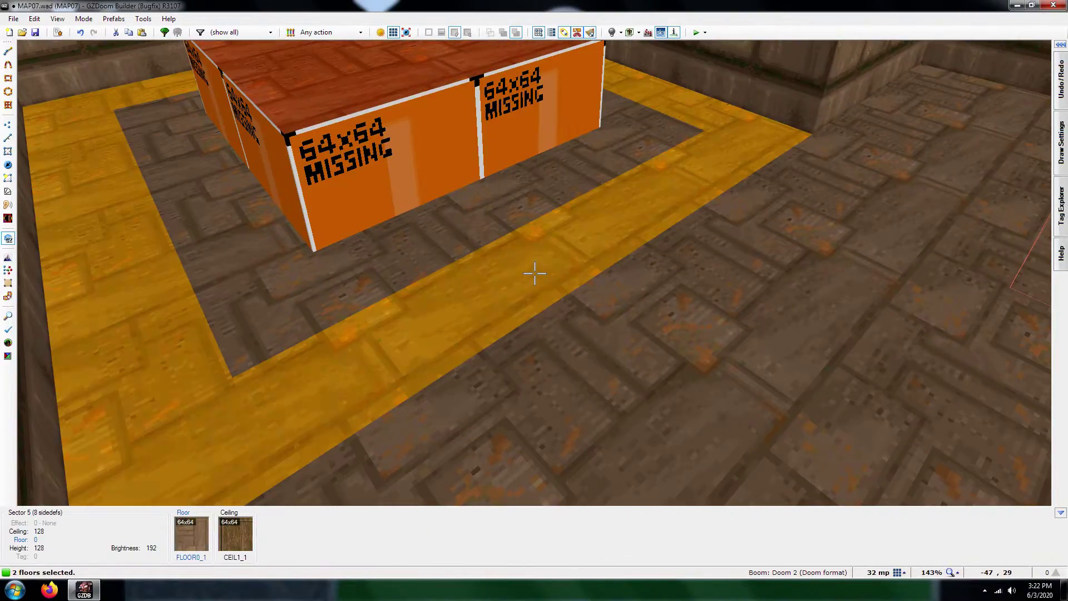
{"action": "key", "text": "w"}
{"action": "key", "text": "w"}
{"action": "key", "text": "s"}
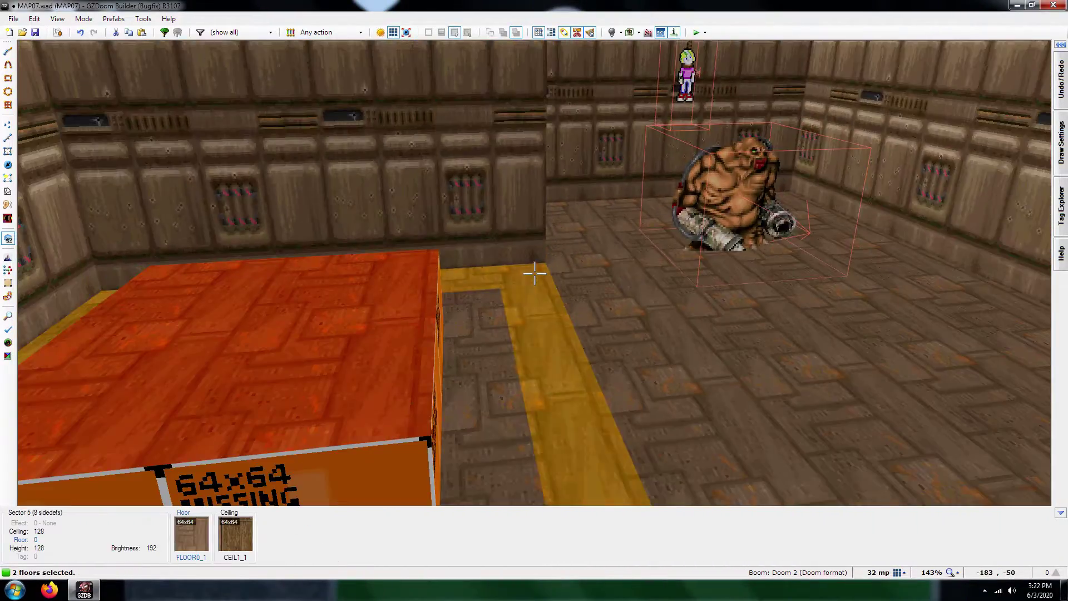
{"action": "key", "text": "w"}
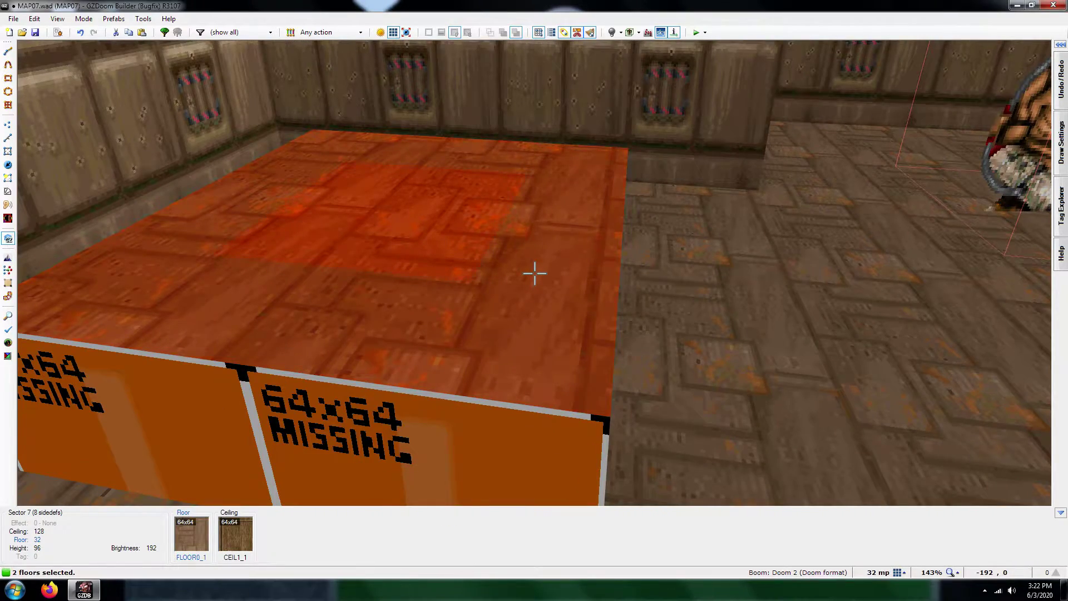
{"action": "key", "text": "s"}
{"action": "key", "text": "w"}
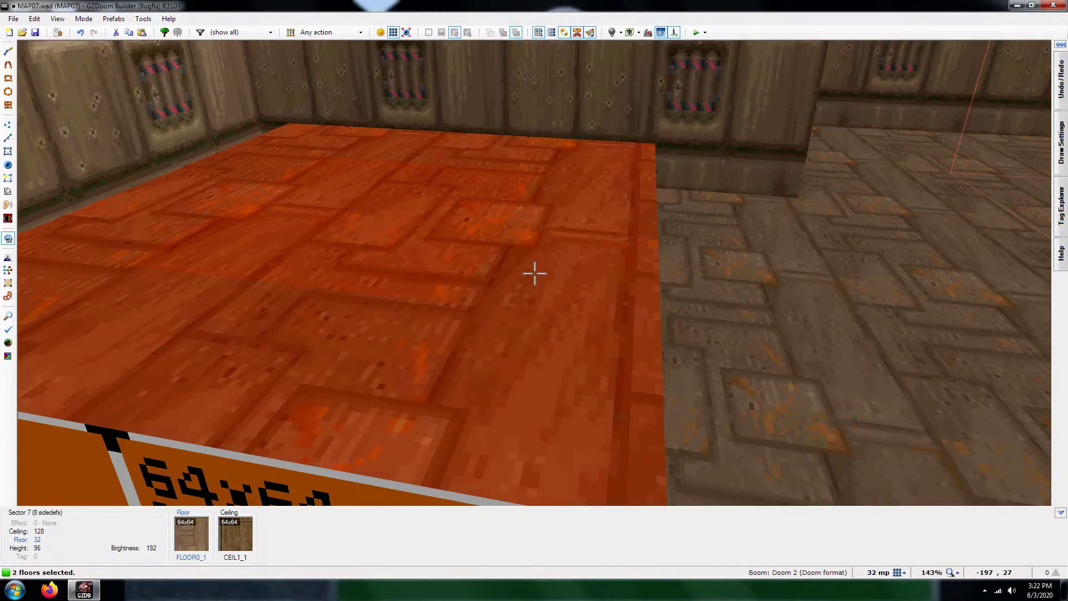
{"action": "scroll", "coordinate": [535, 273], "scroll_direction": "up", "scroll_amount": 2}
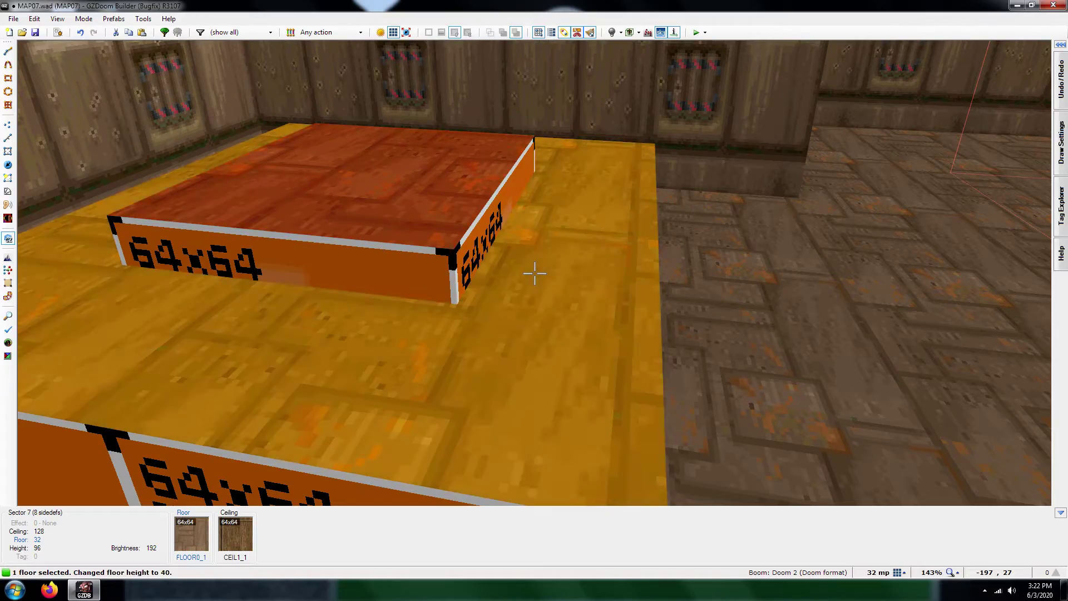
{"action": "key", "text": "s"}
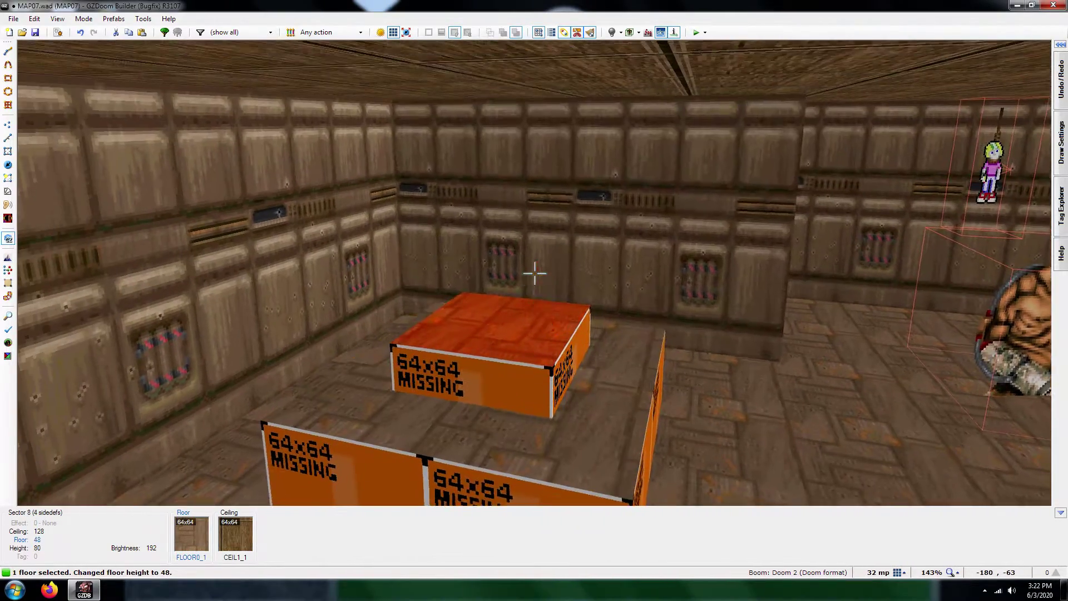
{"action": "left_click", "coordinate": [535, 273]}
Step: Inspect the untextured sides of the two-tier platform in 3D, then return to the 2D map
{"action": "key", "text": "s"}
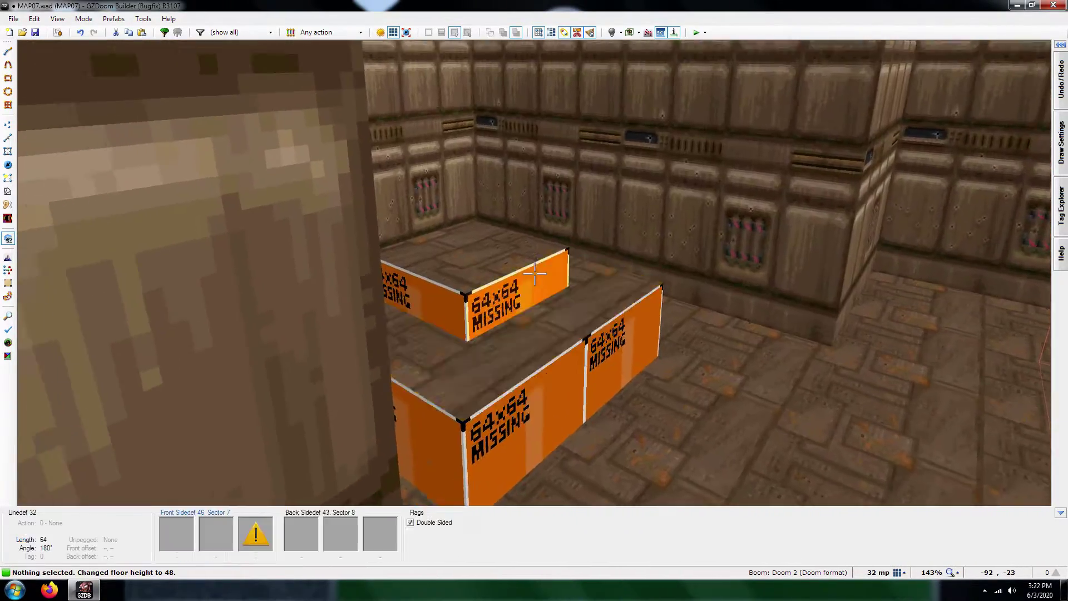
{"action": "key", "text": "f"}
{"action": "key", "text": "d"}
{"action": "key", "text": "e"}
{"action": "key", "text": "w"}
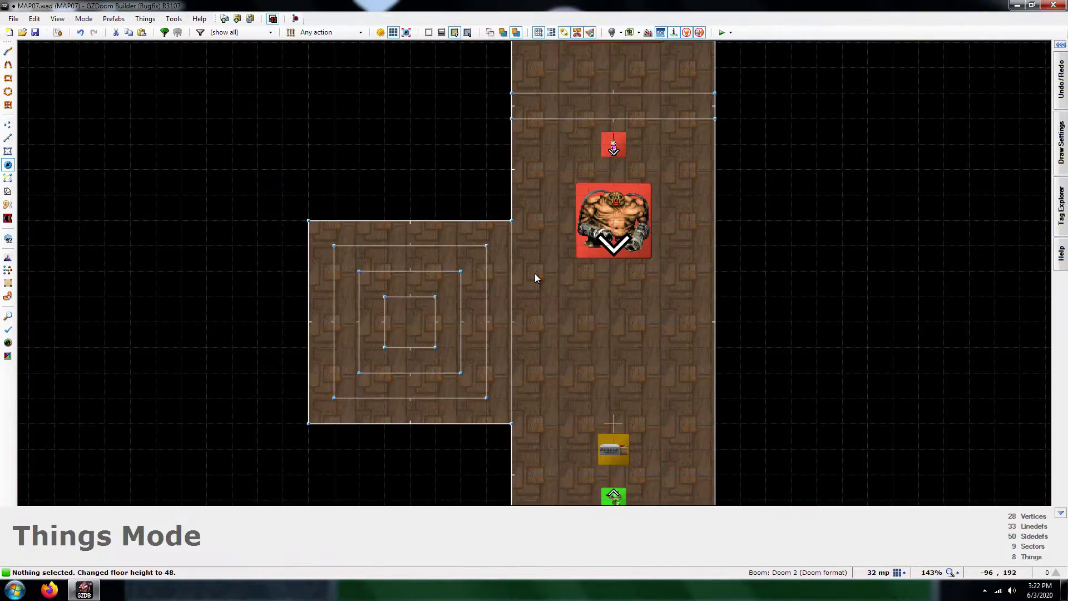
Step: Apply STARTAN2 as the front lower texture on all eight linedefs of the two innermost squares, then clear the selection
{"action": "scroll", "coordinate": [535, 272], "scroll_direction": "down", "scroll_amount": 2}
{"action": "key", "text": "s"}
{"action": "scroll", "coordinate": [464, 303], "scroll_direction": "up", "scroll_amount": 5}
{"action": "left_click", "coordinate": [466, 309]}
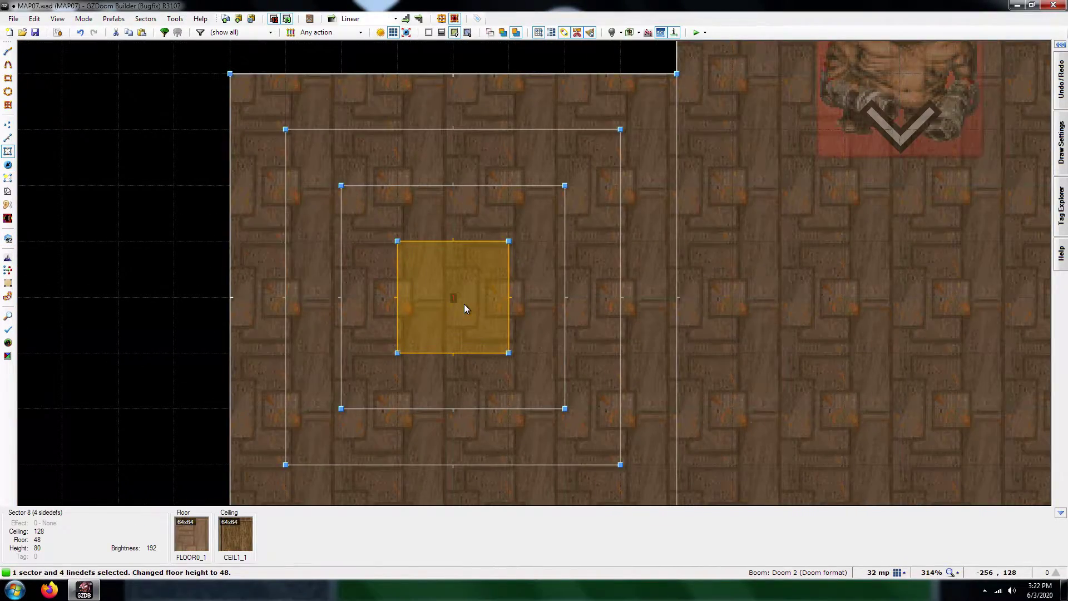
{"action": "key", "text": "l"}
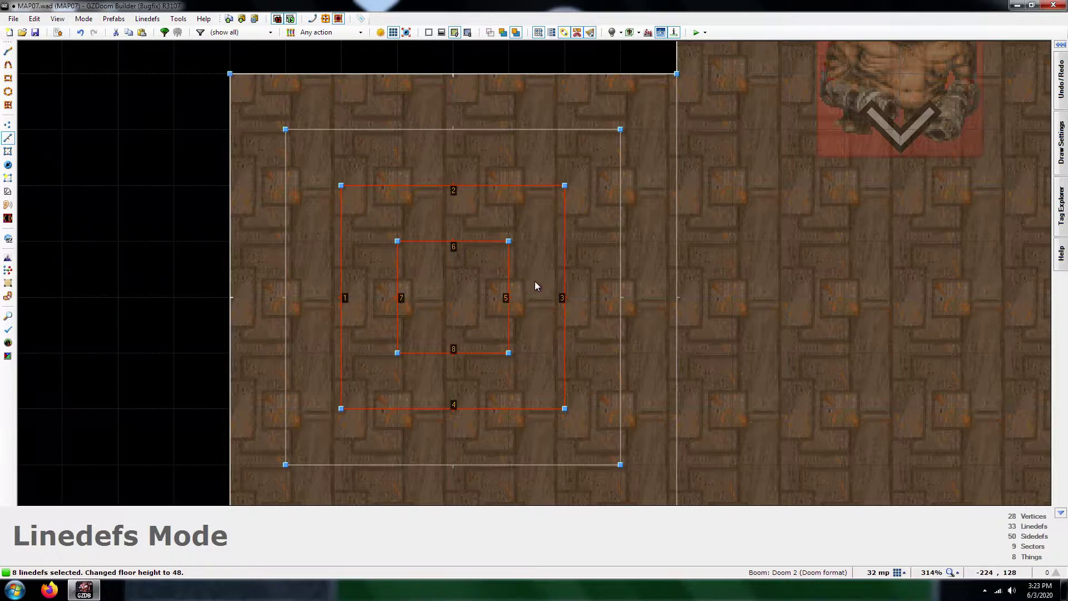
{"action": "right_click", "coordinate": [562, 273]}
{"action": "left_click", "coordinate": [676, 195]}
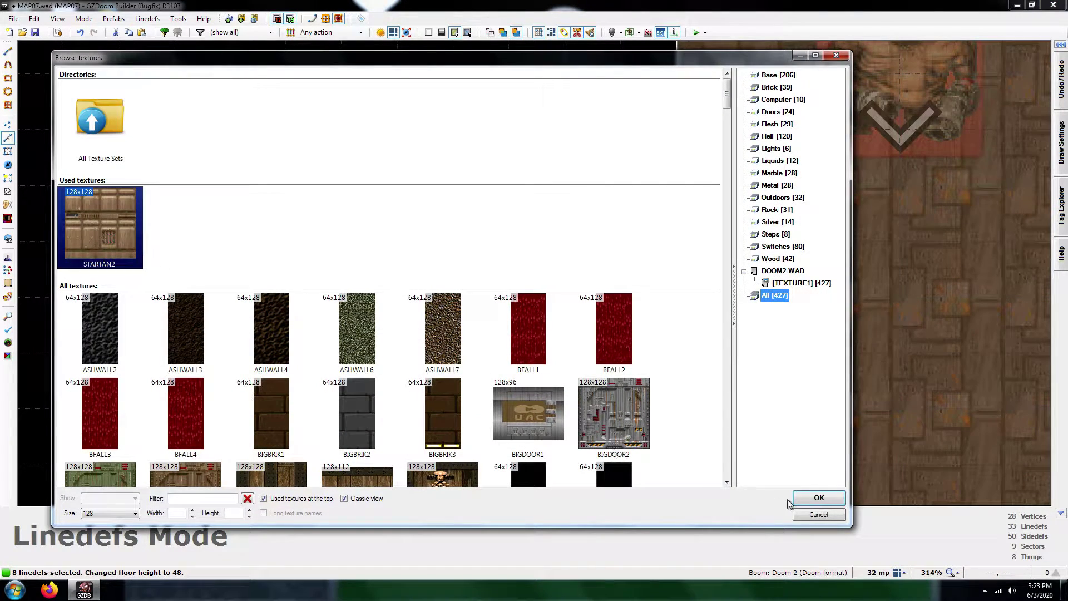
{"action": "left_click", "coordinate": [791, 500]}
{"action": "left_click", "coordinate": [617, 473]}
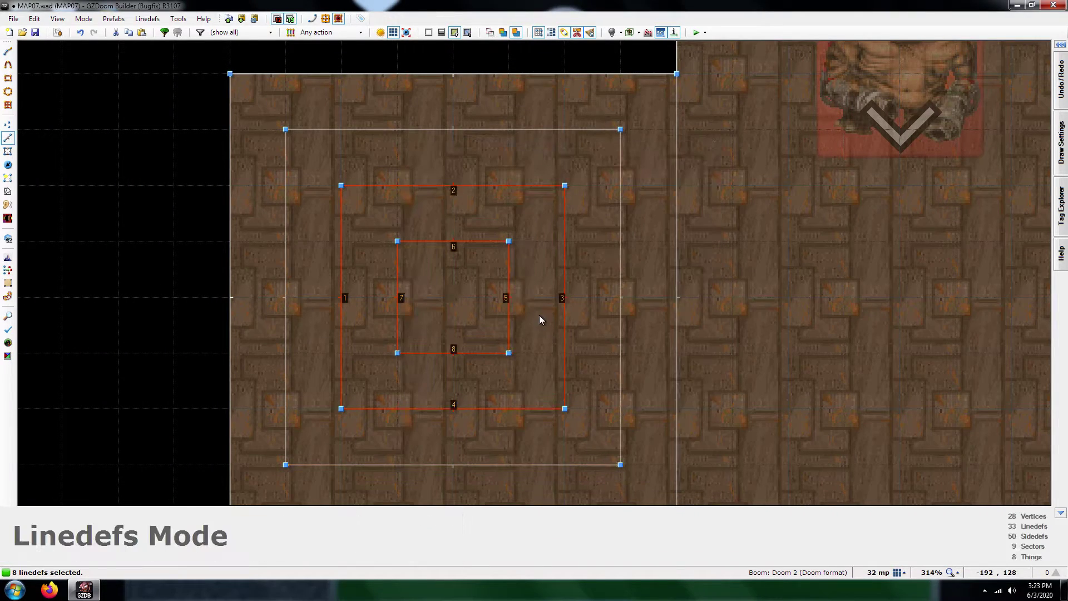
{"action": "left_click", "coordinate": [542, 318]}
Step: Assign tag 667 to the flat ring sector surrounding the raised platform in the west room
{"action": "scroll", "coordinate": [517, 281], "scroll_direction": "down", "scroll_amount": 4}
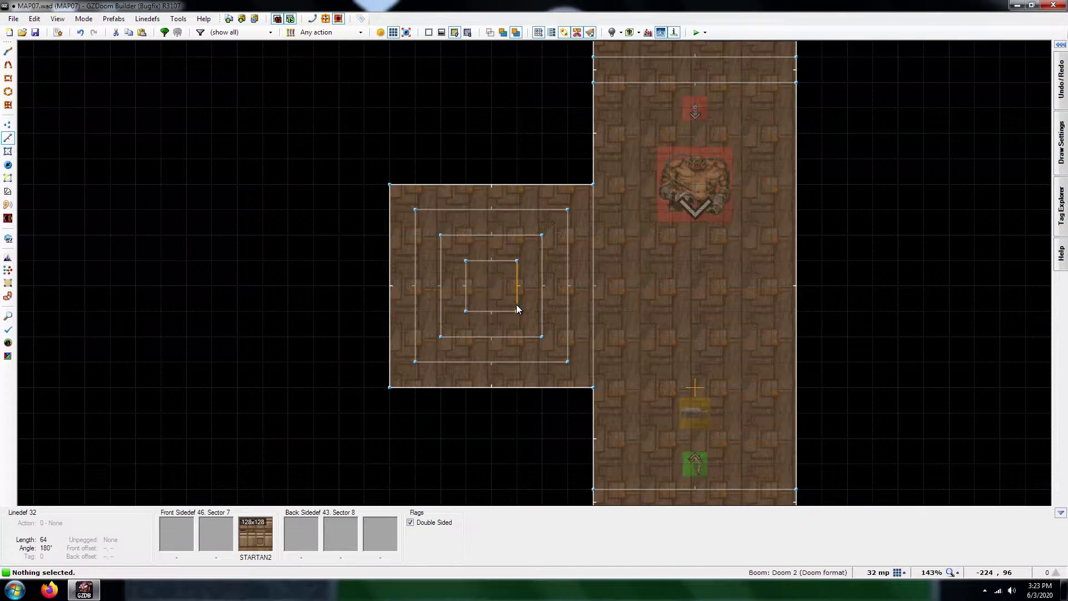
{"action": "scroll", "coordinate": [526, 274], "scroll_direction": "up", "scroll_amount": 1}
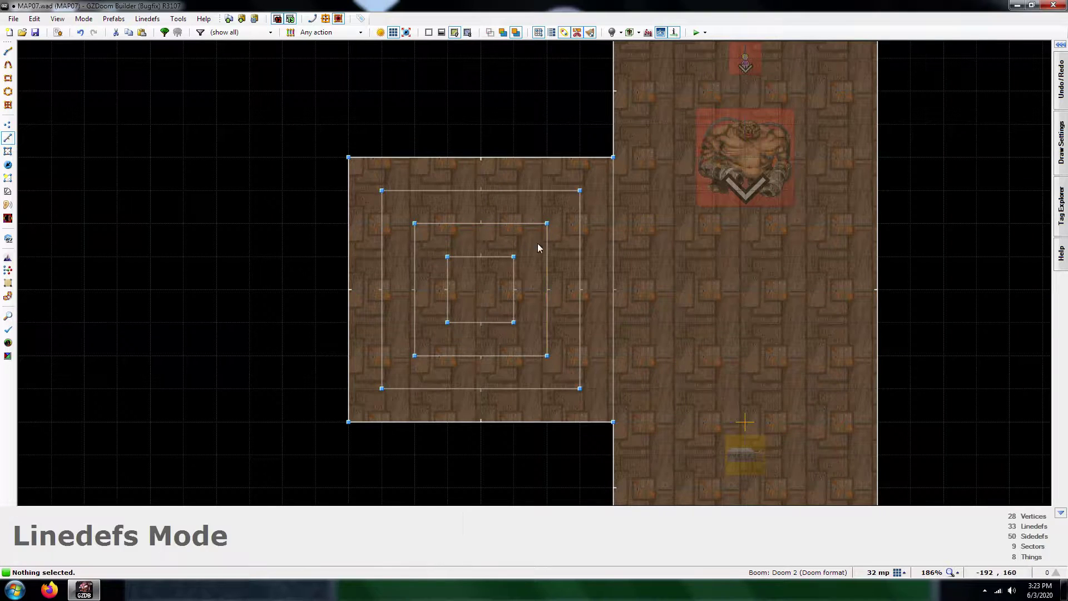
{"action": "key", "text": "s"}
{"action": "left_click", "coordinate": [558, 246]}
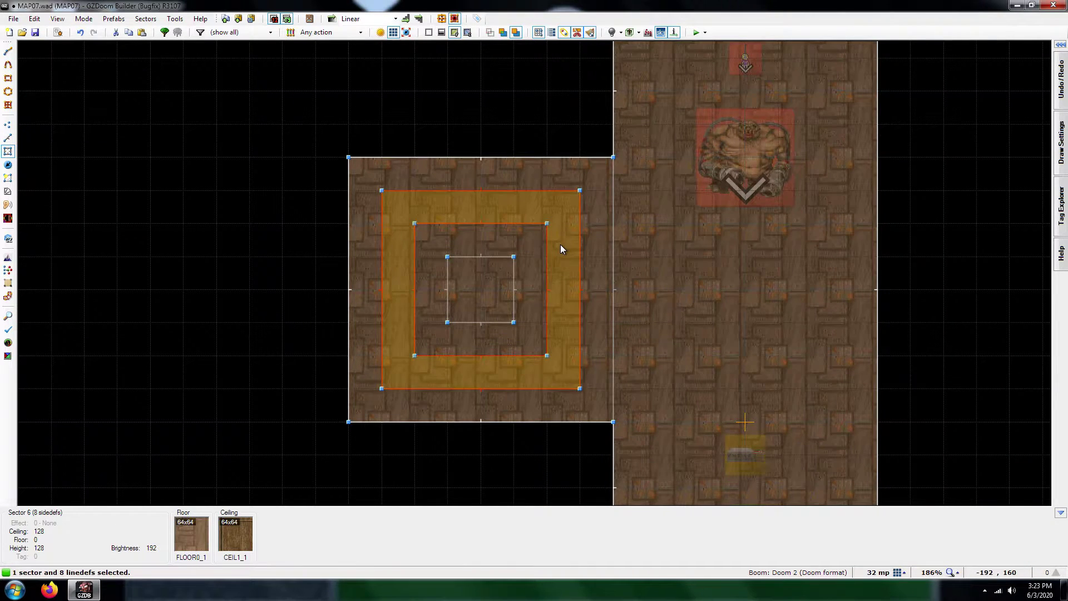
{"action": "right_click", "coordinate": [560, 244]}
{"action": "left_click", "coordinate": [606, 379]}
{"action": "type", "text": "667"}
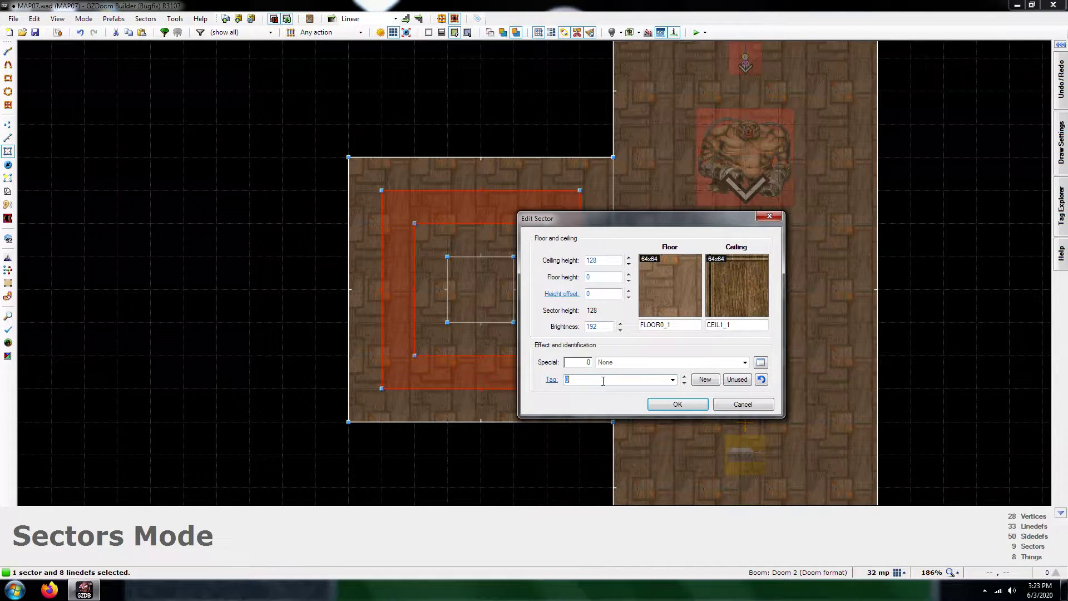
{"action": "left_click", "coordinate": [657, 405]}
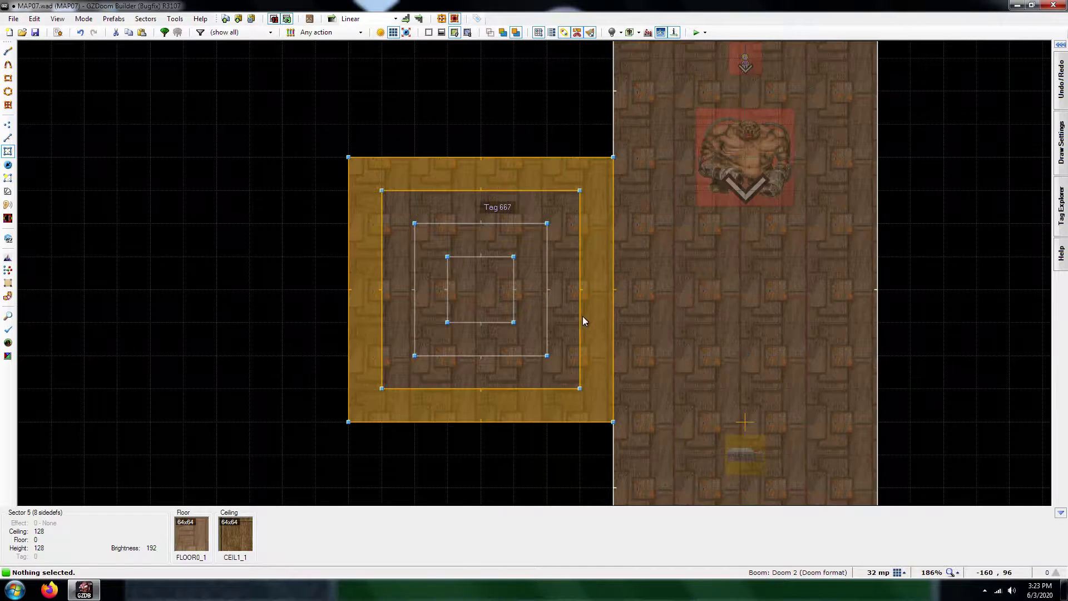
Step: Apply STEP1 as the front lower texture on the tagged ring's four outer linedefs, clear the selection and check the room in 3D
{"action": "key", "text": "l"}
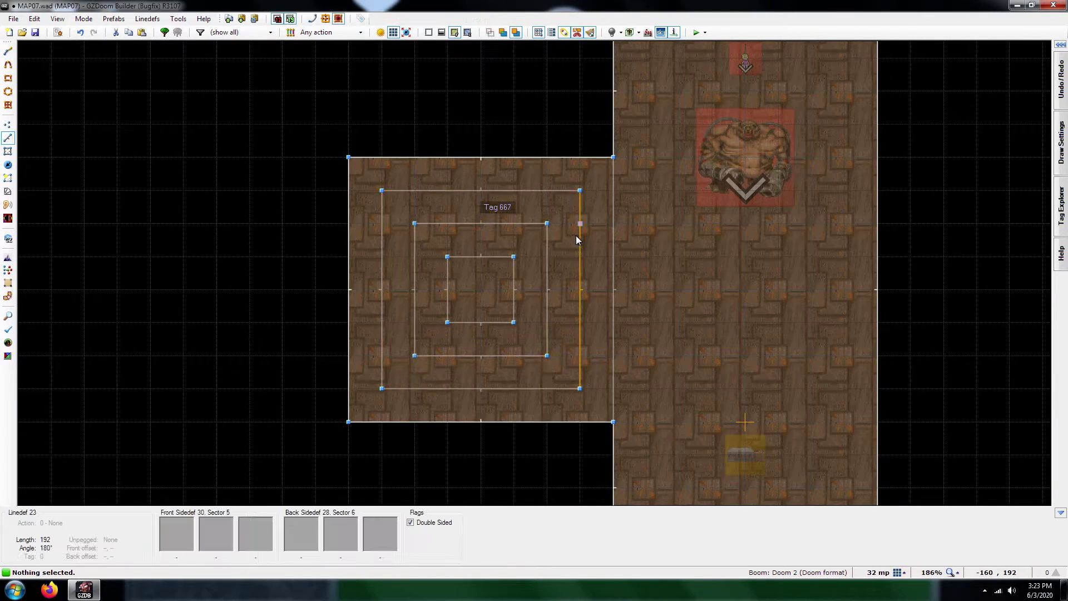
{"action": "left_click", "coordinate": [576, 235]}
{"action": "left_click", "coordinate": [478, 190]}
{"action": "left_click", "coordinate": [374, 279]}
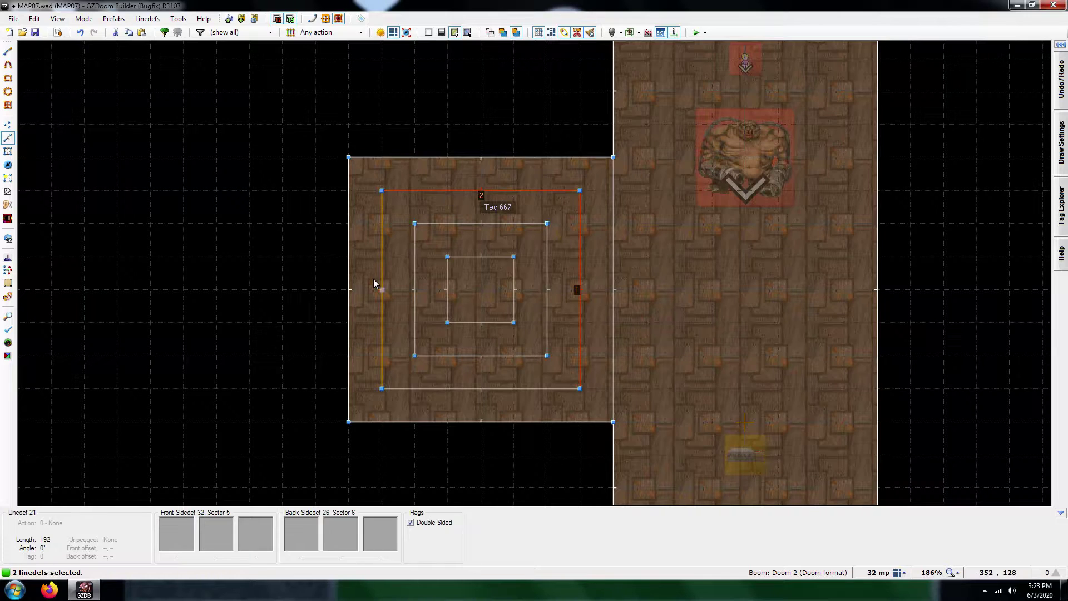
{"action": "left_click", "coordinate": [460, 391]}
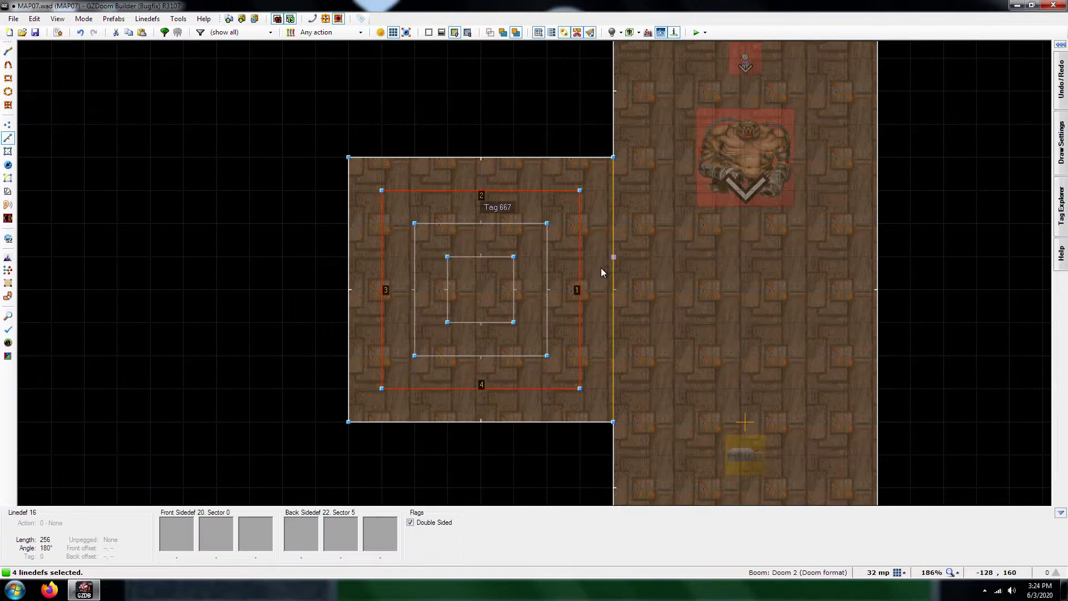
{"action": "scroll", "coordinate": [595, 284], "scroll_direction": "down", "scroll_amount": 3}
{"action": "scroll", "coordinate": [592, 296], "scroll_direction": "down", "scroll_amount": 4}
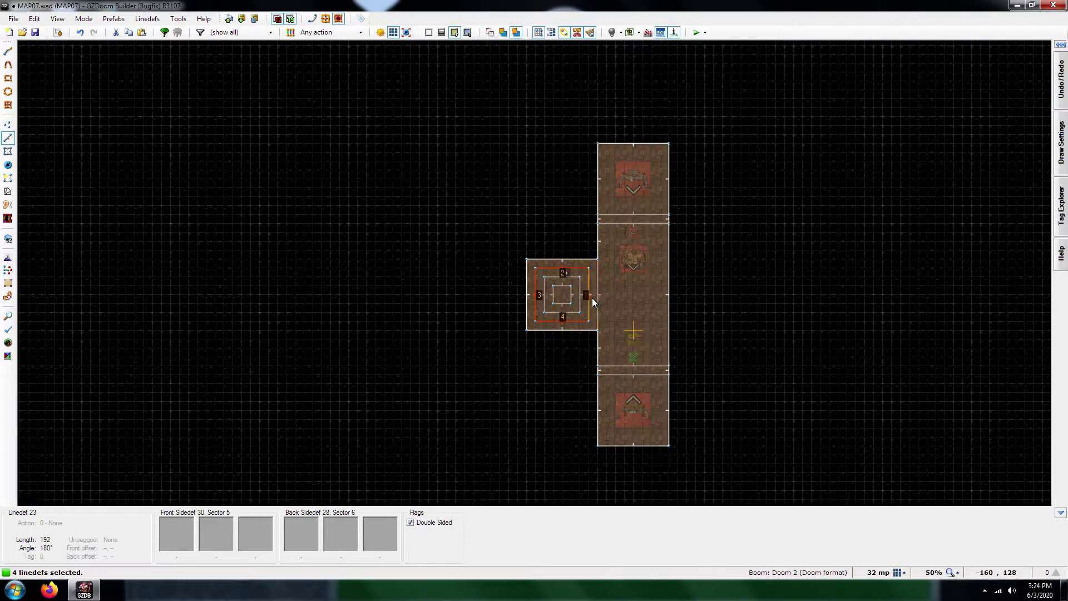
{"action": "scroll", "coordinate": [614, 335], "scroll_direction": "up", "scroll_amount": 4}
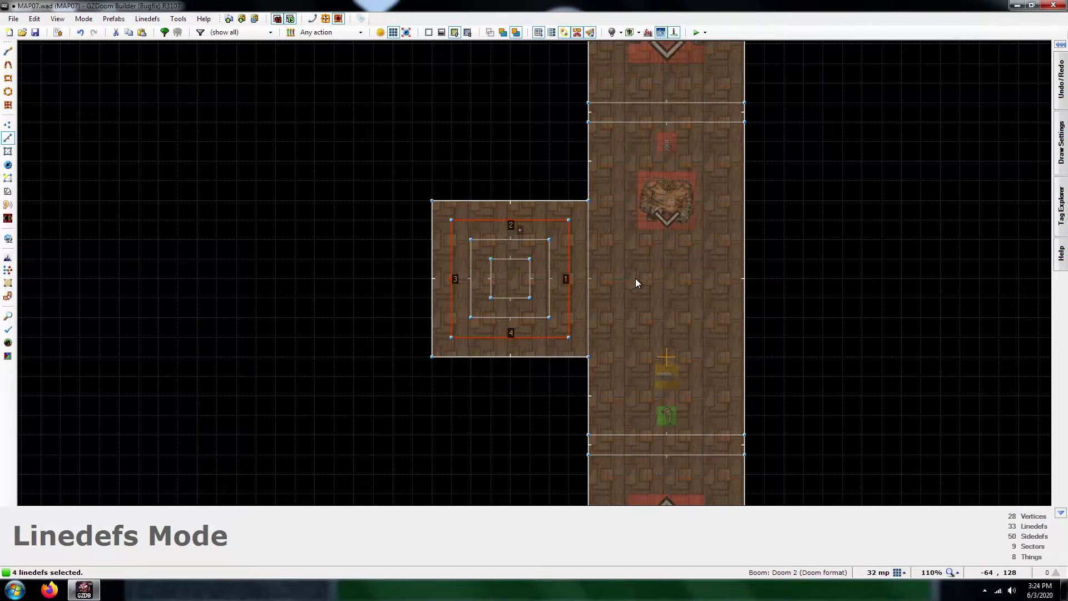
{"action": "right_click", "coordinate": [566, 266]}
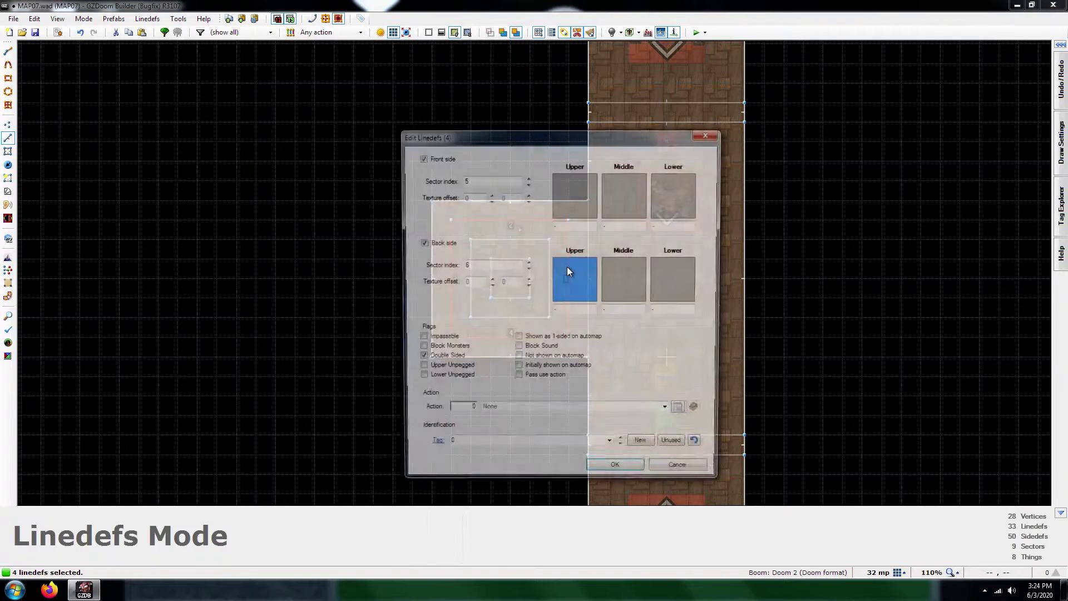
{"action": "left_click", "coordinate": [668, 190]}
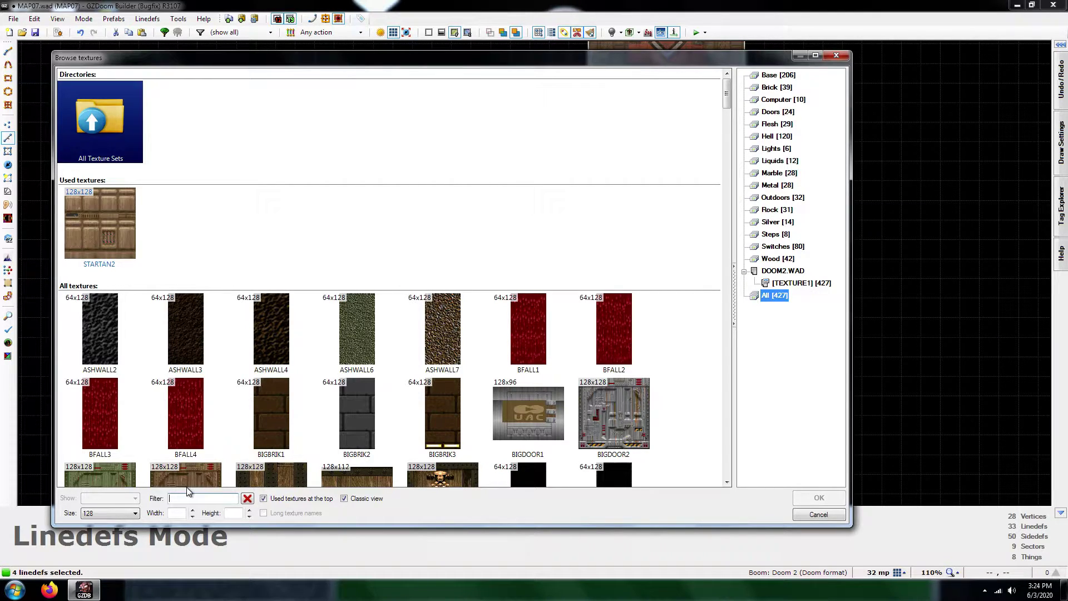
{"action": "type", "text": "STEP"}
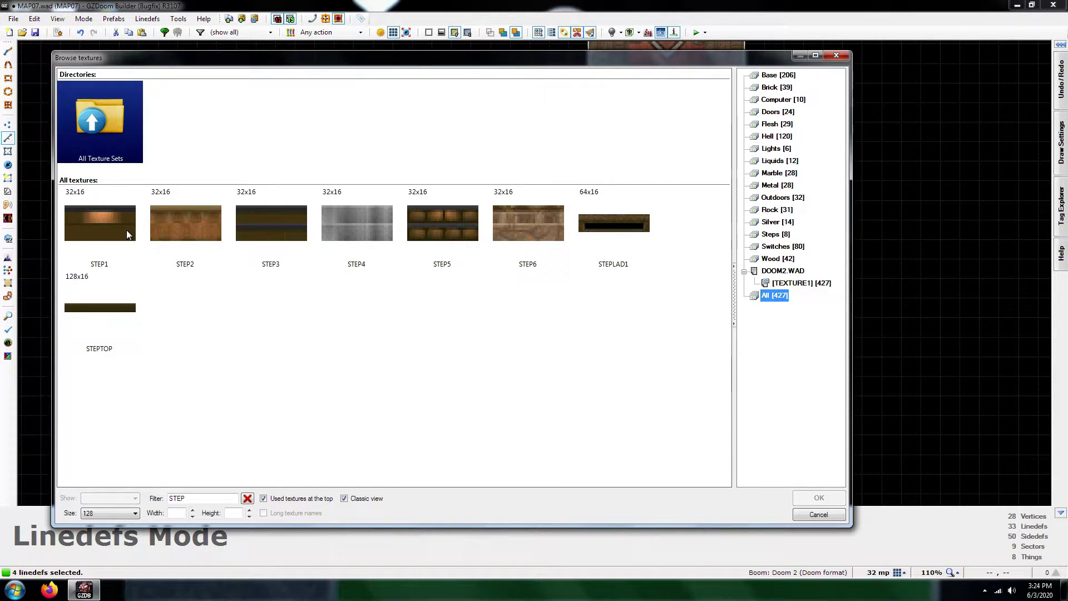
{"action": "left_click", "coordinate": [98, 229]}
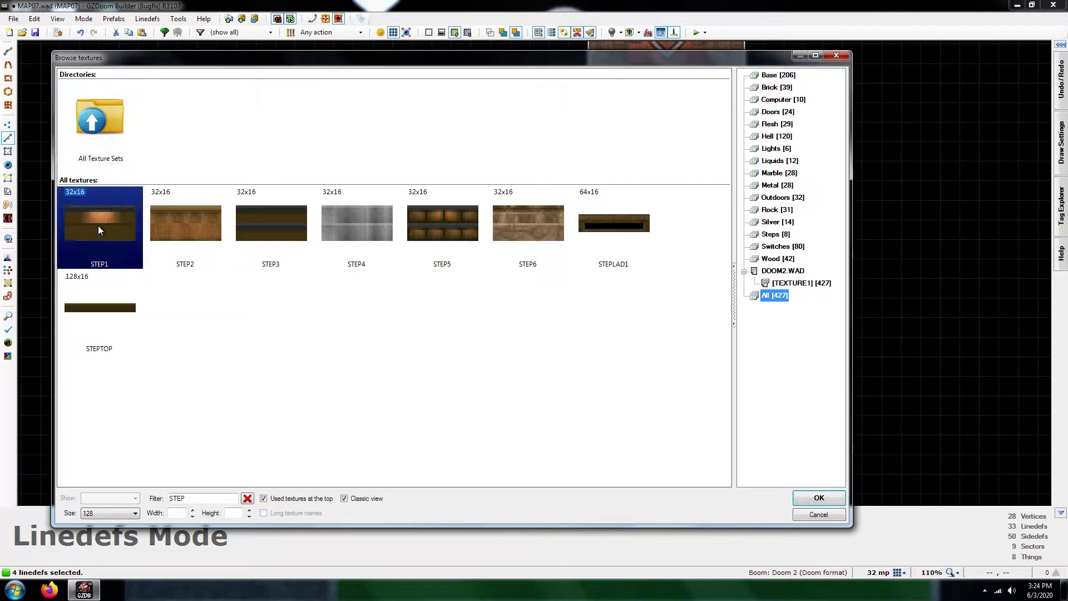
{"action": "left_click", "coordinate": [834, 504]}
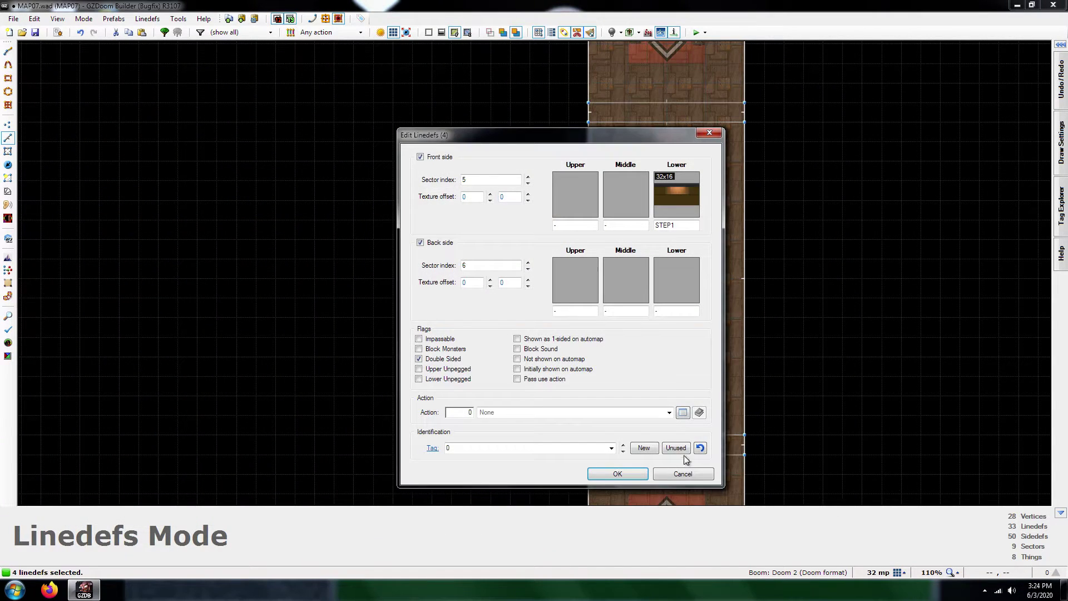
{"action": "left_click", "coordinate": [616, 469]}
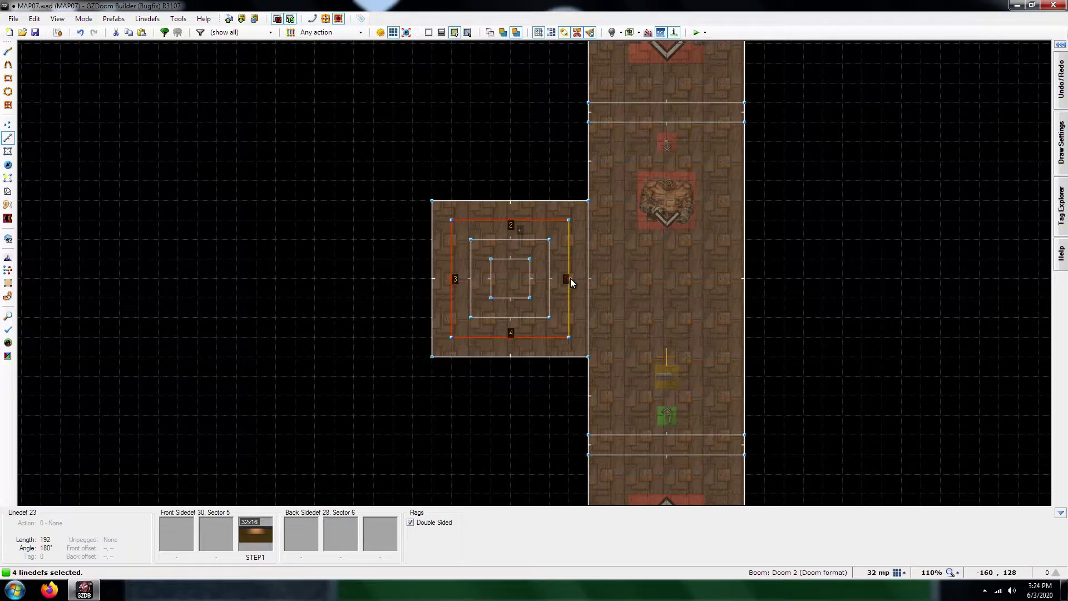
{"action": "key", "text": "c"}
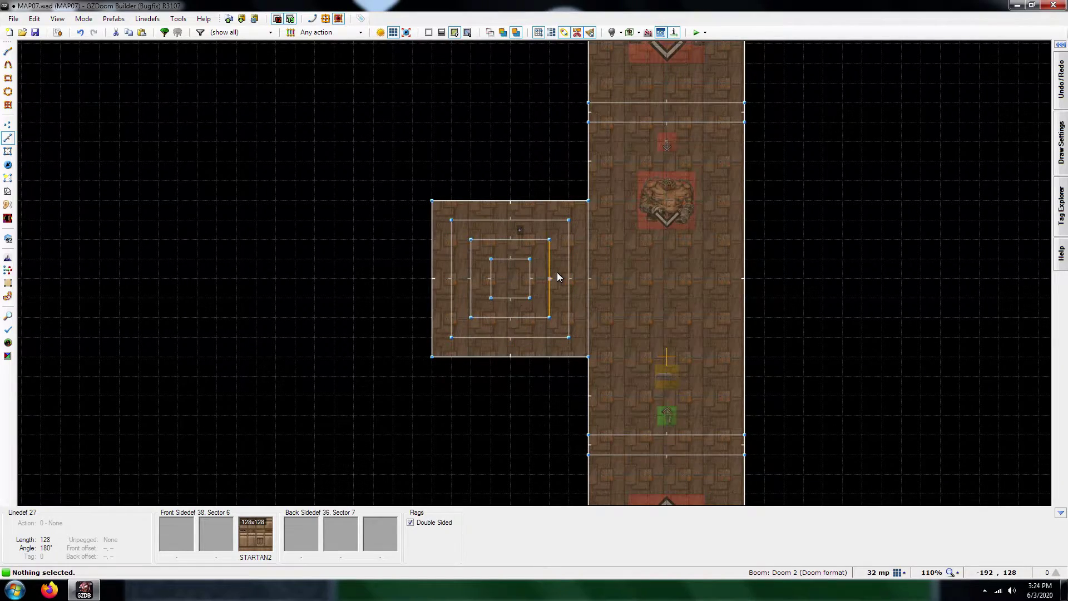
{"action": "key", "text": "q"}
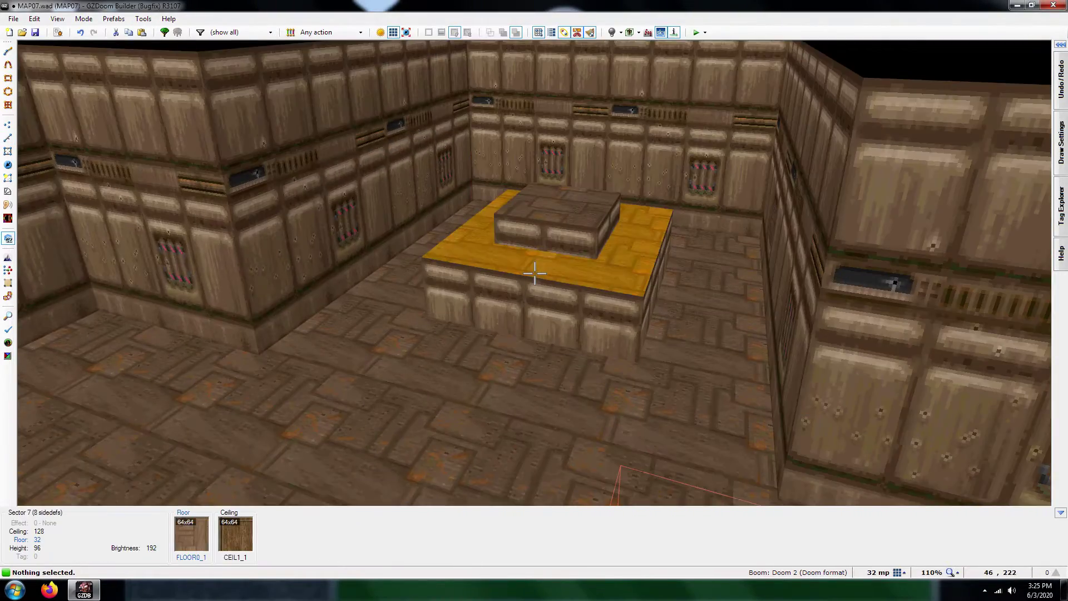
{"action": "key", "text": "q"}
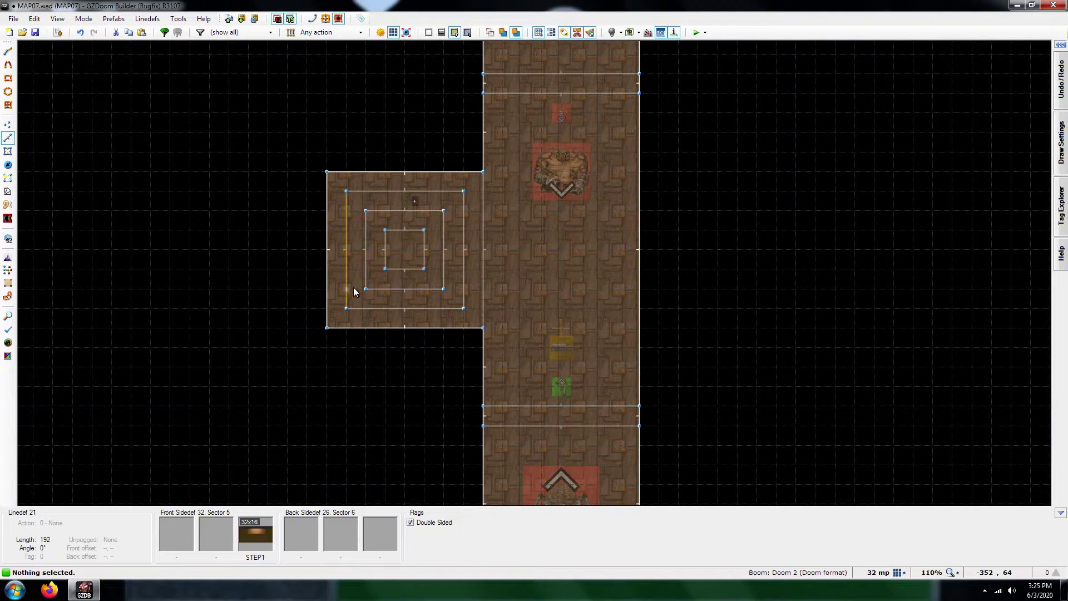
Step: Set action 52 (W1 Exit Level) on the four linedefs of the innermost platform square, then clear the selection
{"action": "key", "text": "s"}
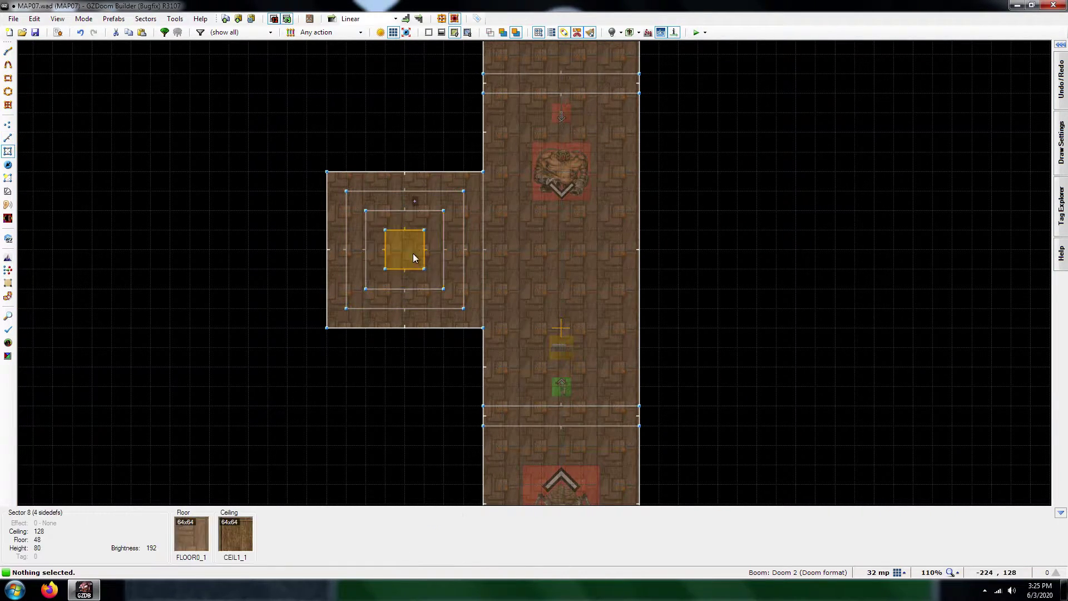
{"action": "left_click", "coordinate": [409, 255]}
{"action": "key", "text": "l"}
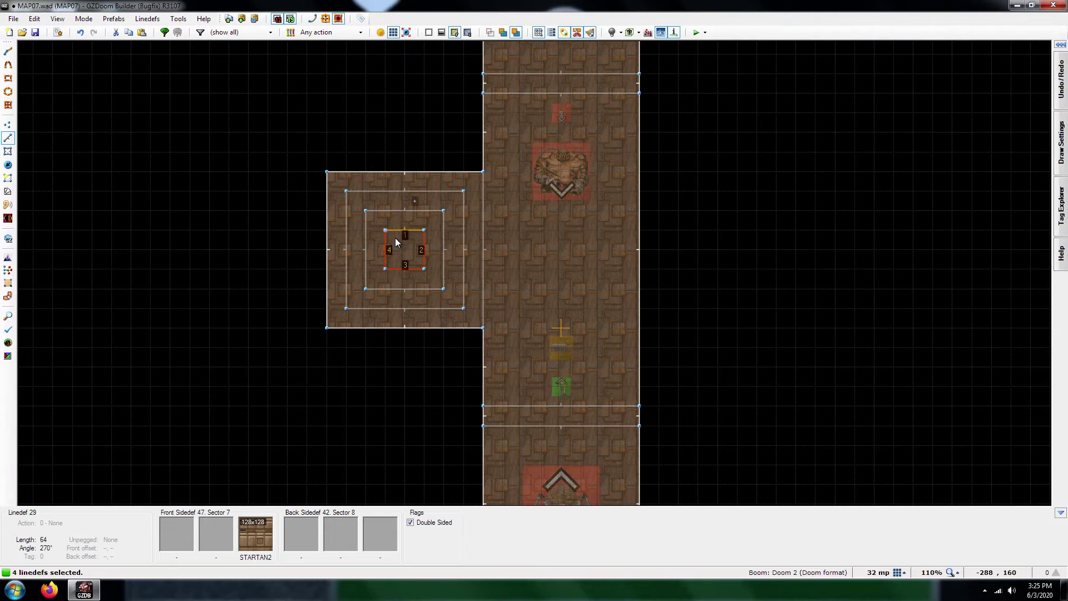
{"action": "right_click", "coordinate": [395, 238]}
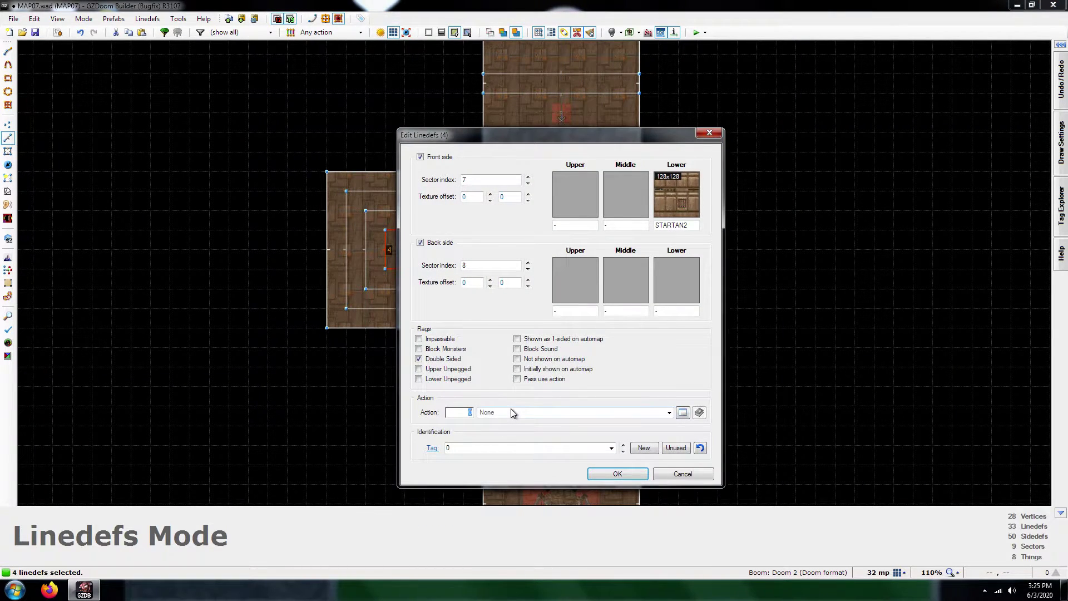
{"action": "type", "text": "52"}
{"action": "left_click", "coordinate": [609, 473]}
{"action": "left_click", "coordinate": [520, 344]}
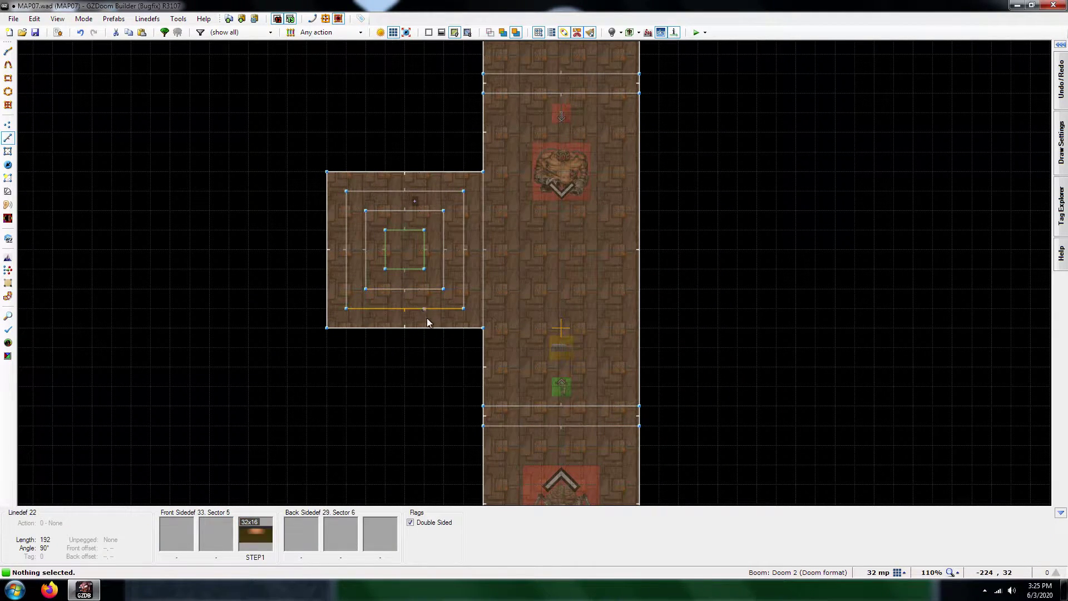
Step: In the 3D view, auto-align the west room's wall textures horizontally and vertically, then return to the 2D map
{"action": "key", "text": "q"}
{"action": "key", "text": "d"}
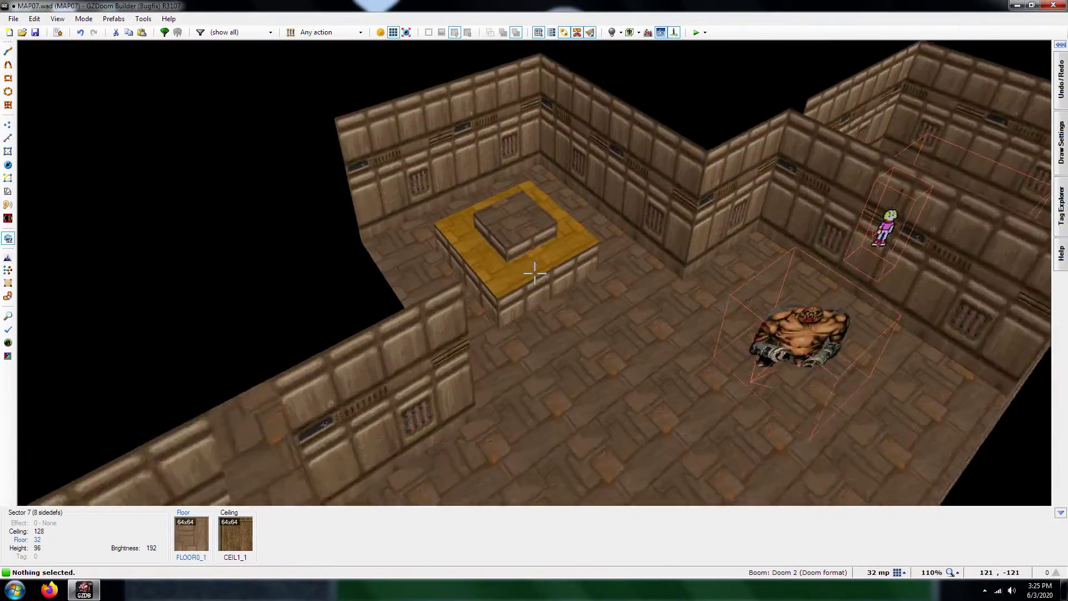
{"action": "key", "text": "e"}
{"action": "key", "text": "e"}
{"action": "key", "text": "d"}
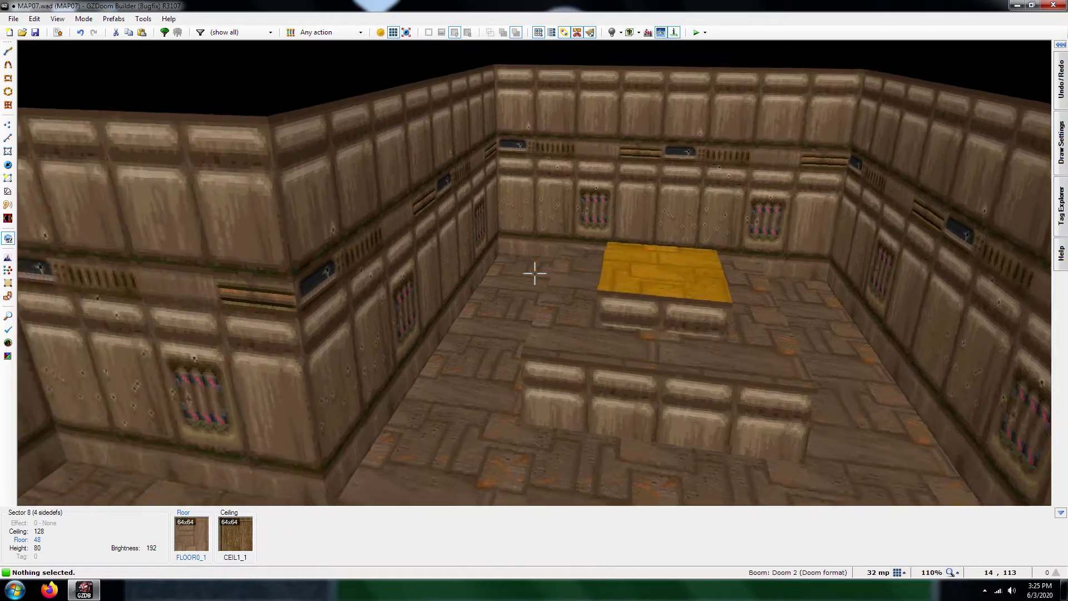
{"action": "key", "text": "a"}
{"action": "key", "text": "s"}
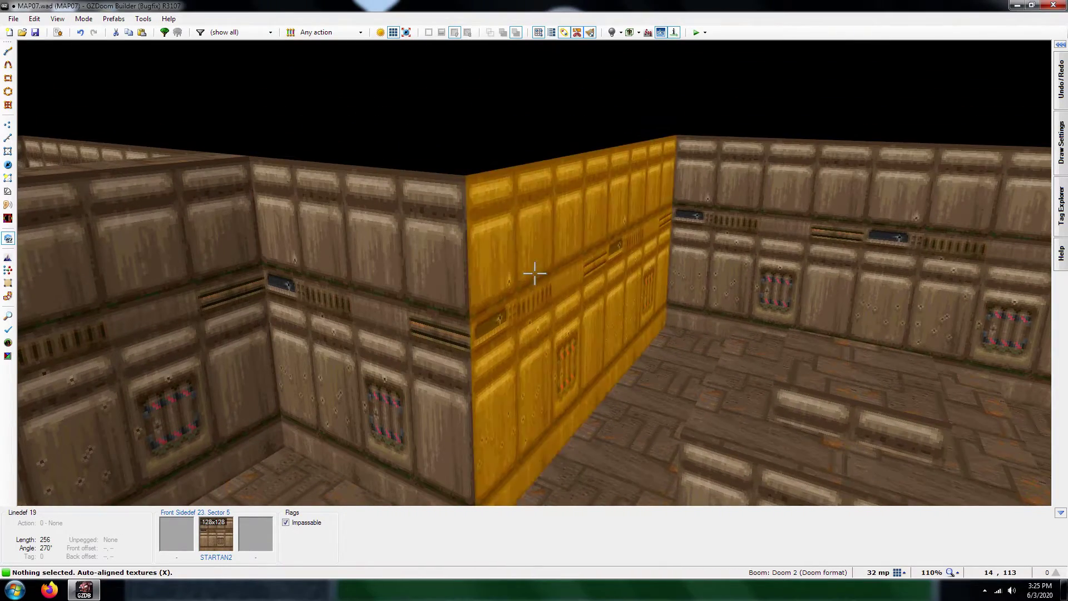
{"action": "key", "text": "shift+a"}
{"action": "key", "text": "f"}
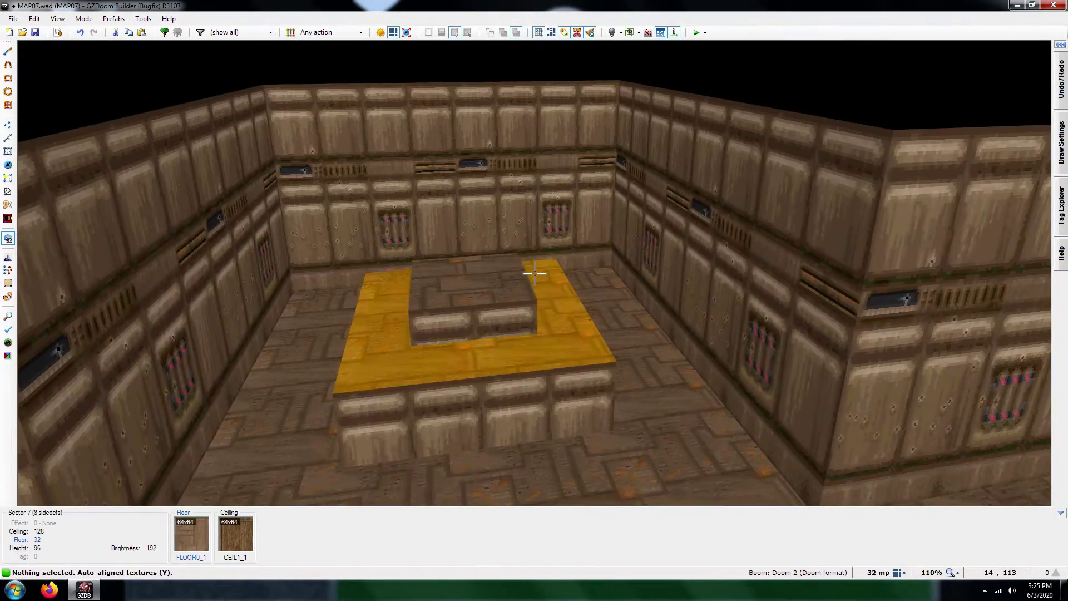
{"action": "key", "text": "e"}
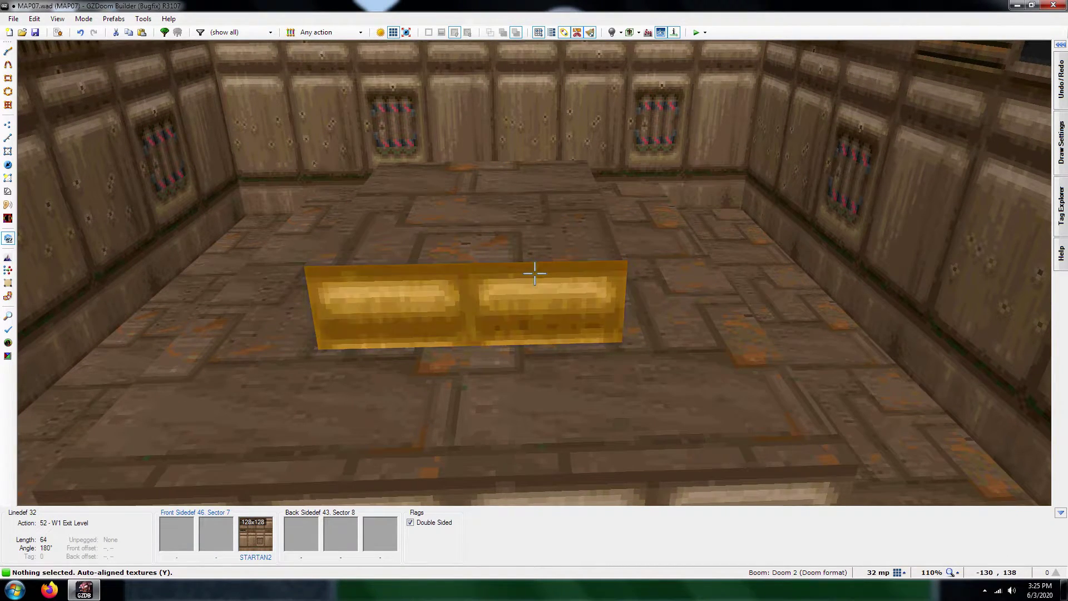
{"action": "key", "text": "s"}
{"action": "key", "text": "w"}
Step: Examine the west room's tagged ring and the innermost square's exit linedefs on the 2D map
{"action": "scroll", "coordinate": [531, 273], "scroll_direction": "down", "scroll_amount": 2}
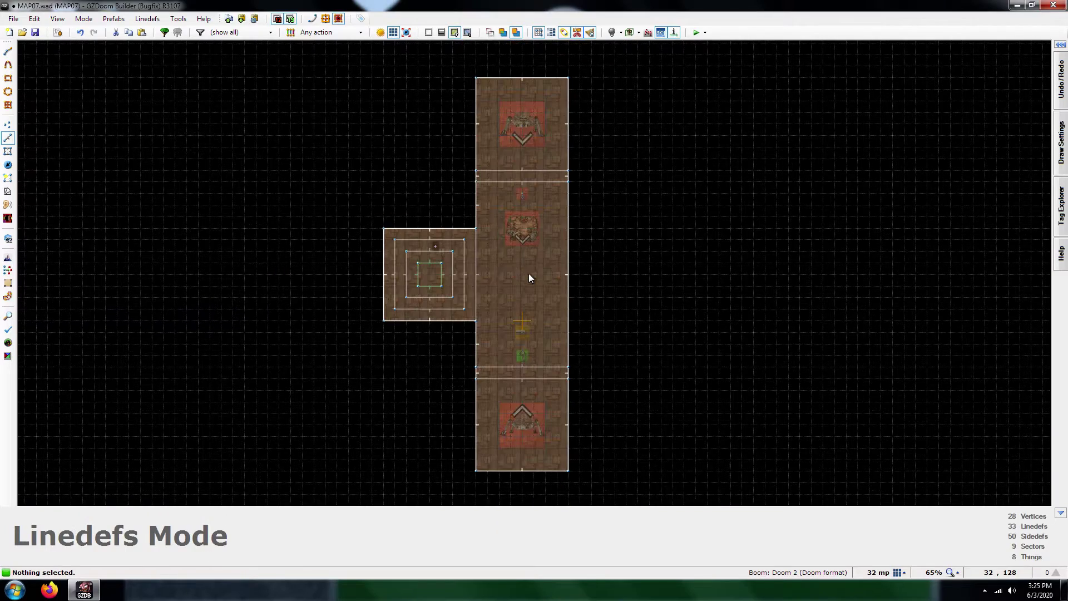
{"action": "scroll", "coordinate": [420, 270], "scroll_direction": "up", "scroll_amount": 4}
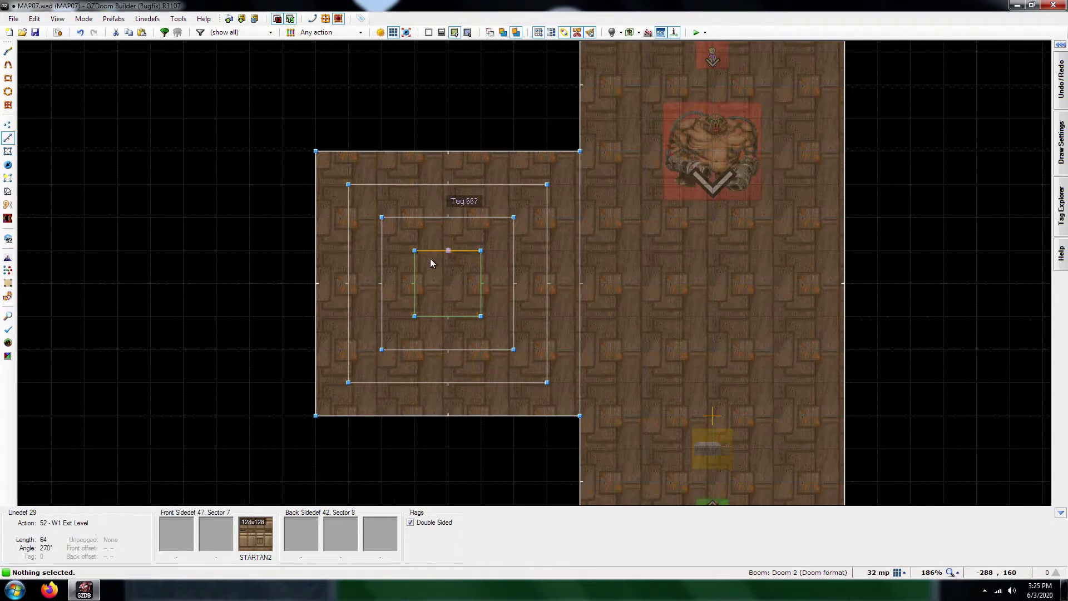
{"action": "scroll", "coordinate": [424, 312], "scroll_direction": "down", "scroll_amount": 2}
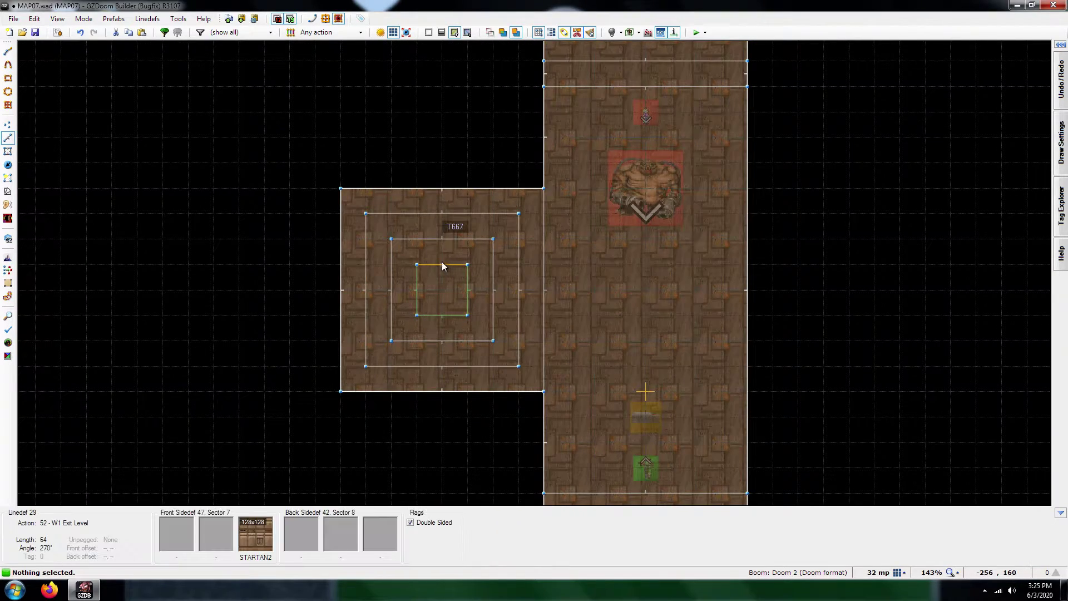
{"action": "key", "text": "l"}
{"action": "scroll", "coordinate": [472, 290], "scroll_direction": "up", "scroll_amount": 3}
{"action": "scroll", "coordinate": [458, 288], "scroll_direction": "up", "scroll_amount": 4}
{"action": "scroll", "coordinate": [458, 288], "scroll_direction": "down", "scroll_amount": 8}
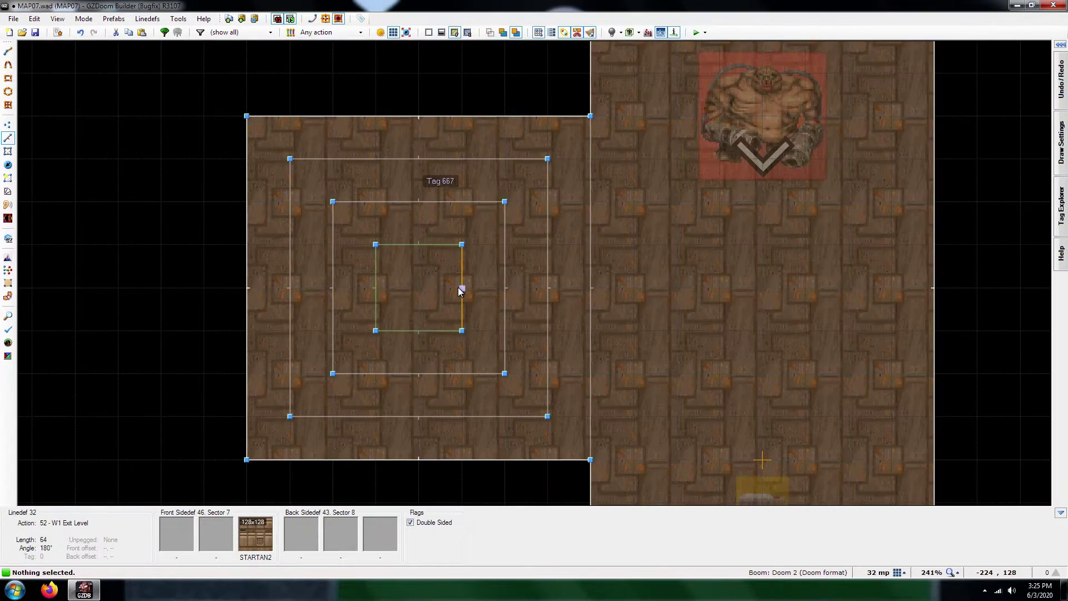
{"action": "scroll", "coordinate": [460, 289], "scroll_direction": "up", "scroll_amount": 3}
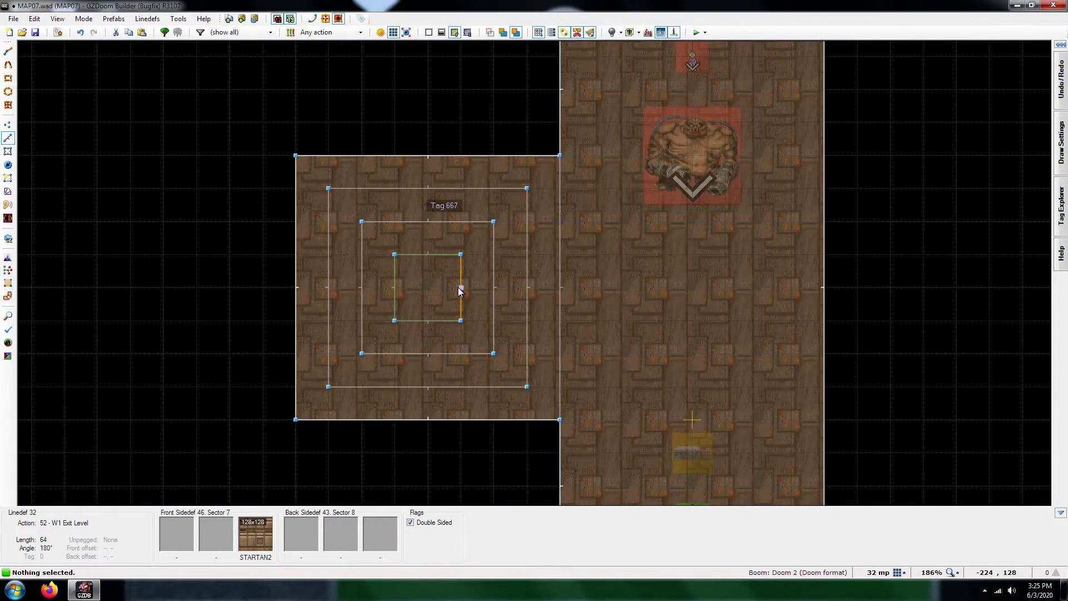
{"action": "scroll", "coordinate": [462, 301], "scroll_direction": "down", "scroll_amount": 4}
{"action": "scroll", "coordinate": [507, 308], "scroll_direction": "up", "scroll_amount": 2}
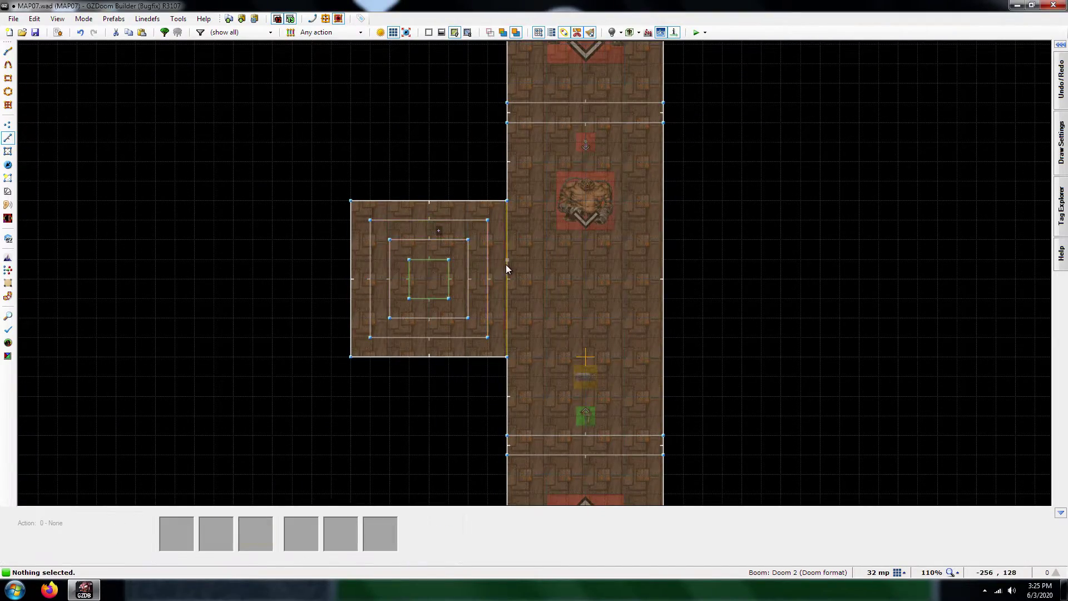
Step: Set tag 666 on the two thin divider sectors in front of the north and south Arachnotron areas, then clear the selection
{"action": "scroll", "coordinate": [506, 265], "scroll_direction": "down", "scroll_amount": 4}
{"action": "scroll", "coordinate": [528, 267], "scroll_direction": "up", "scroll_amount": 8}
{"action": "key", "text": "s"}
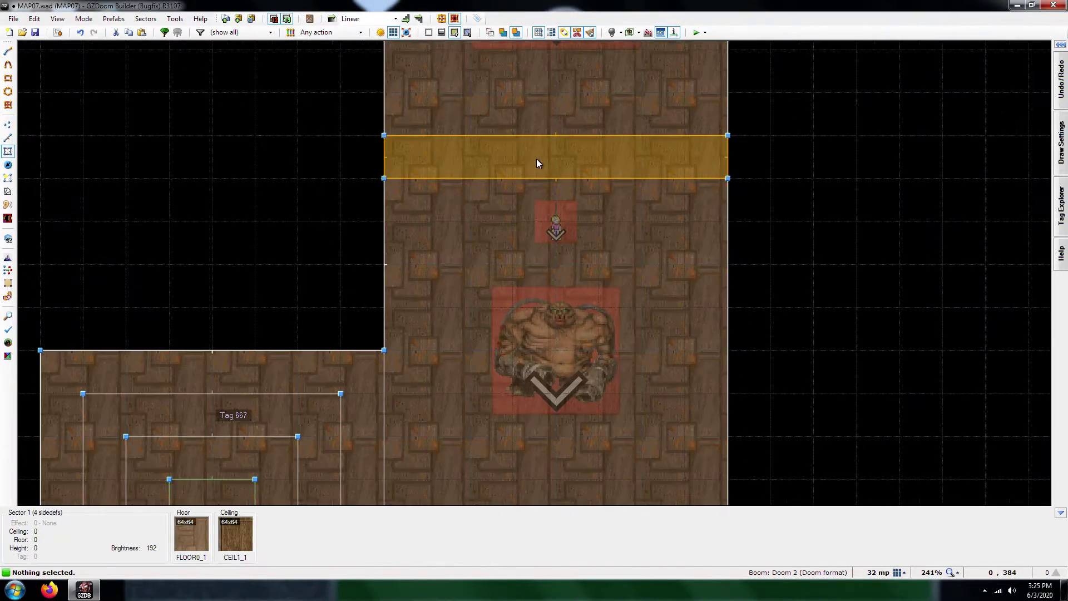
{"action": "scroll", "coordinate": [537, 158], "scroll_direction": "down", "scroll_amount": 3}
{"action": "left_click", "coordinate": [537, 159]}
{"action": "scroll", "coordinate": [536, 158], "scroll_direction": "down", "scroll_amount": 4}
{"action": "scroll", "coordinate": [547, 361], "scroll_direction": "up", "scroll_amount": 4}
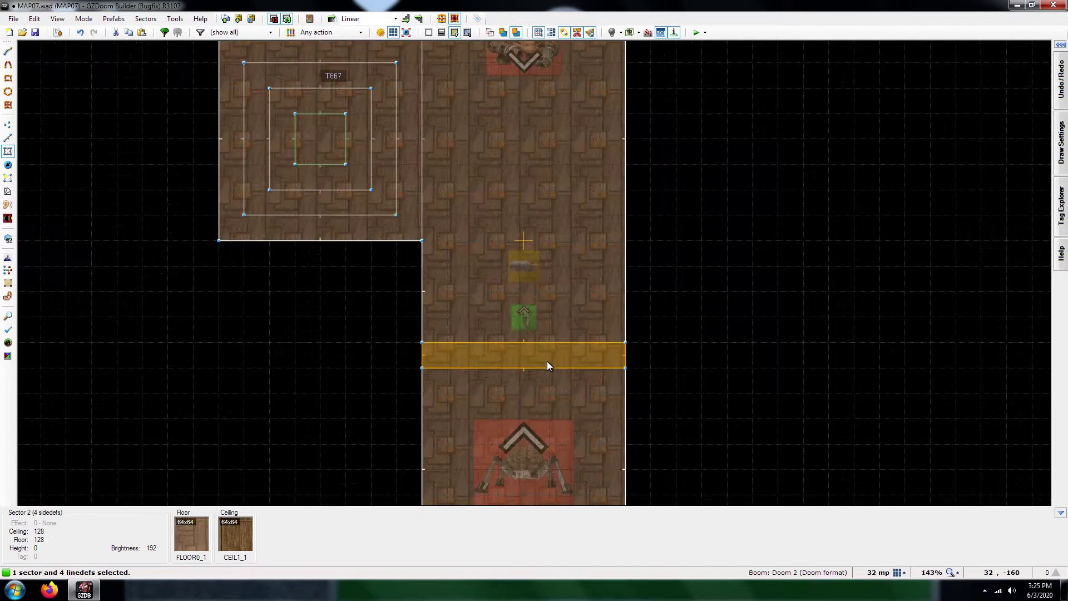
{"action": "left_click", "coordinate": [546, 362]}
{"action": "right_click", "coordinate": [546, 361]}
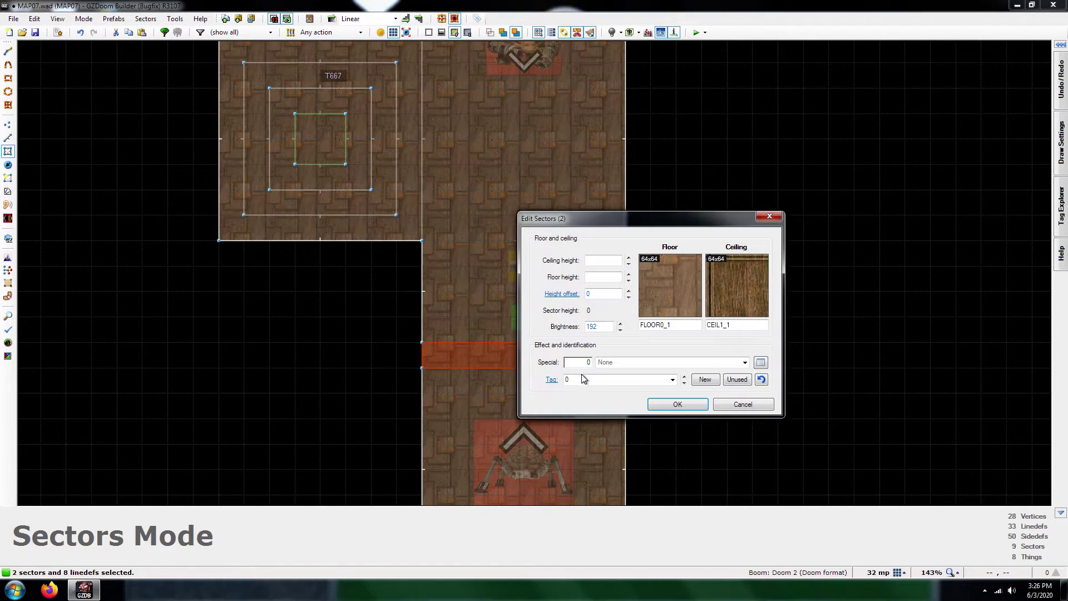
{"action": "left_click", "coordinate": [588, 376]}
{"action": "type", "text": "666"}
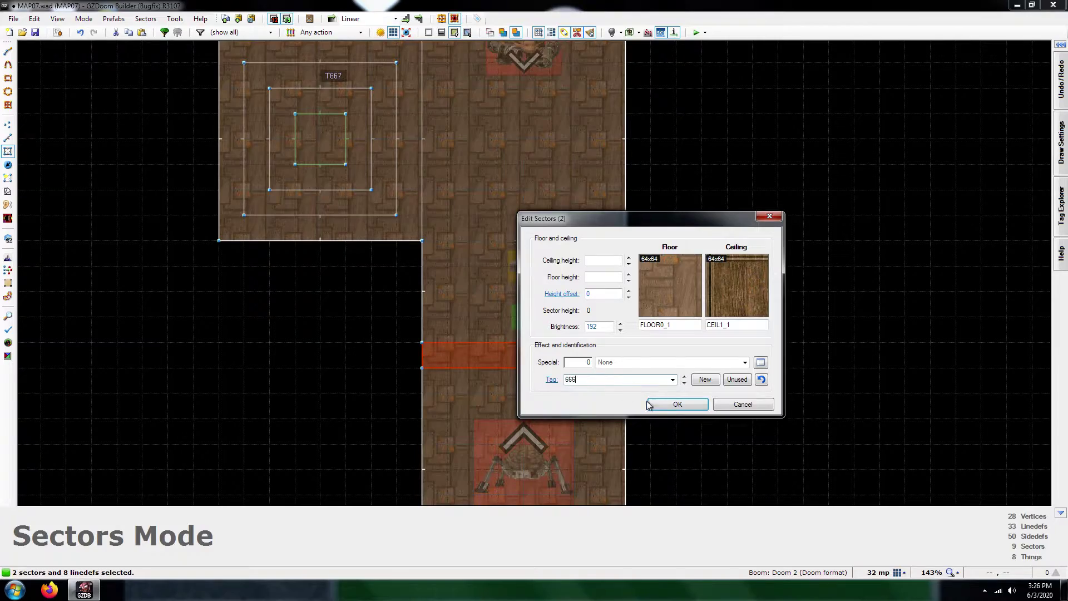
{"action": "left_click", "coordinate": [678, 406]}
{"action": "scroll", "coordinate": [676, 403], "scroll_direction": "down", "scroll_amount": 2}
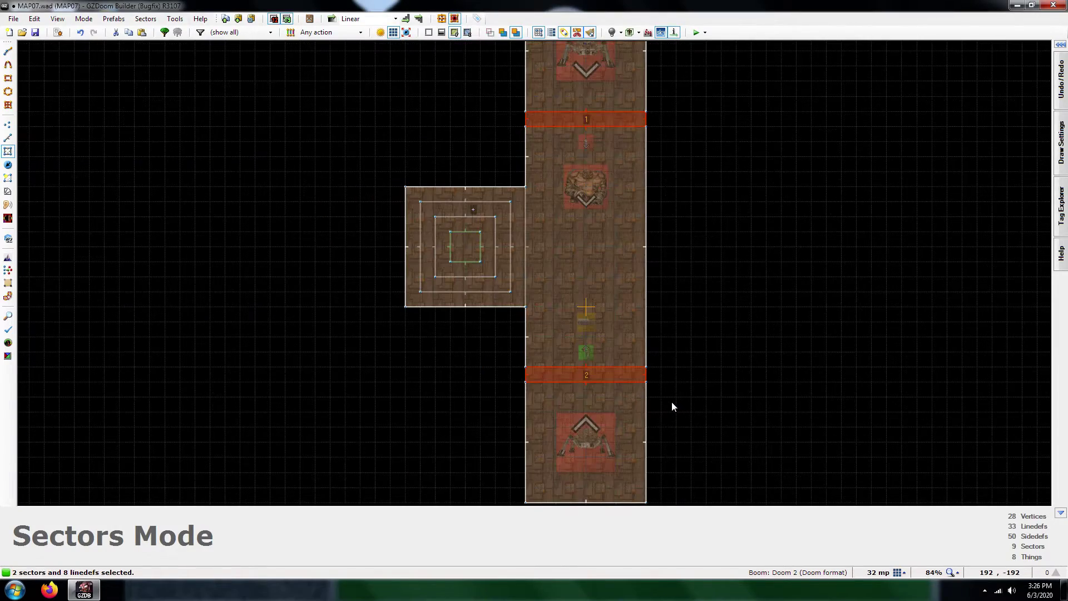
{"action": "left_click", "coordinate": [671, 396]}
Step: Examine the tags on both divider sectors and the west room's ring on the 2D map
{"action": "scroll", "coordinate": [670, 391], "scroll_direction": "down", "scroll_amount": 2}
{"action": "scroll", "coordinate": [640, 217], "scroll_direction": "up", "scroll_amount": 5}
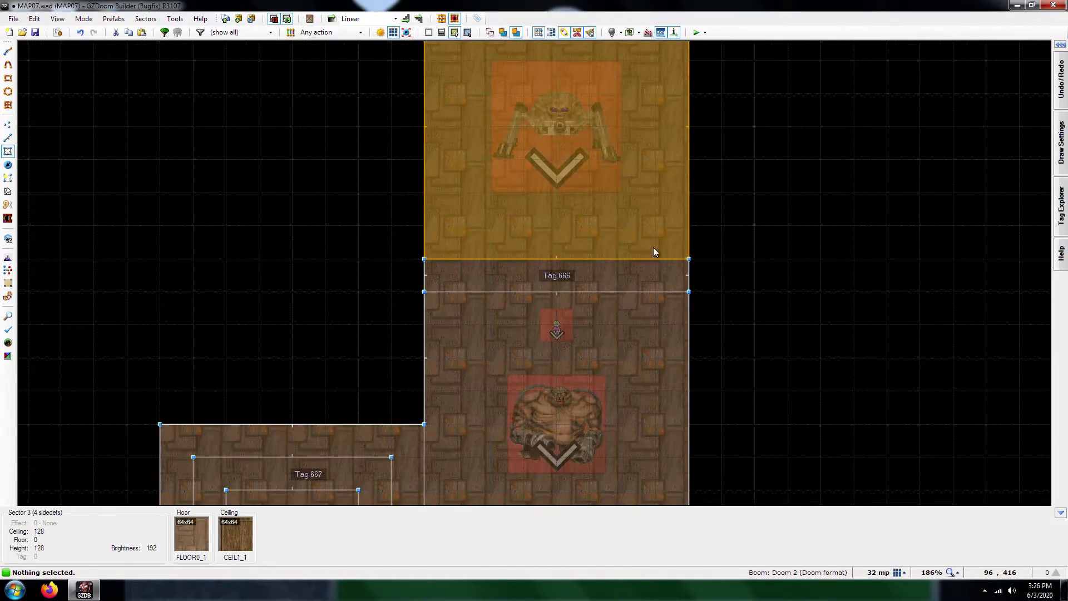
{"action": "scroll", "coordinate": [584, 163], "scroll_direction": "down", "scroll_amount": 5}
{"action": "scroll", "coordinate": [585, 353], "scroll_direction": "up", "scroll_amount": 4}
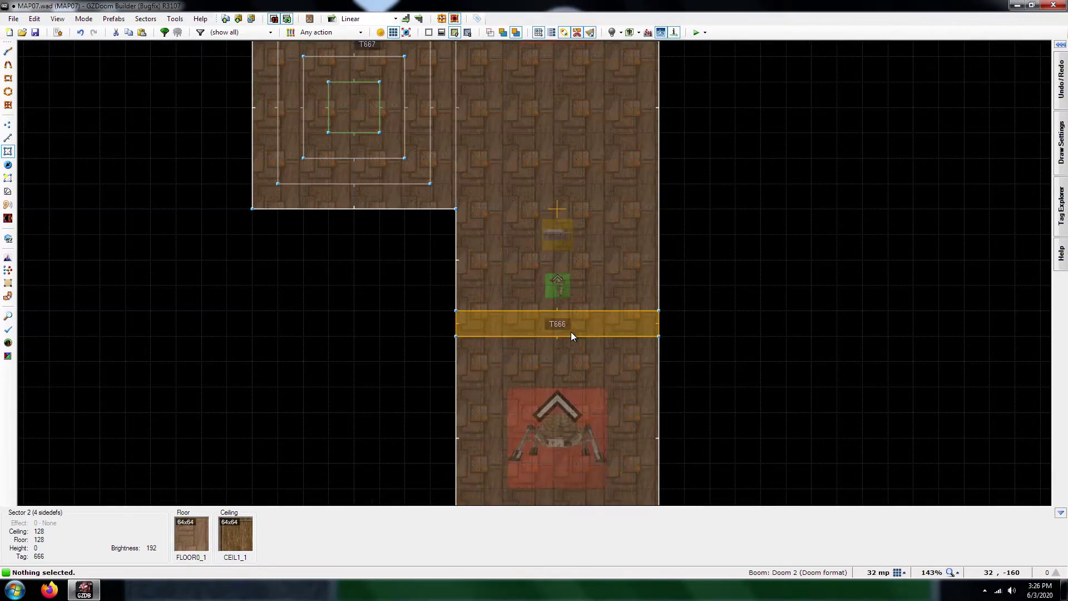
{"action": "scroll", "coordinate": [560, 215], "scroll_direction": "up", "scroll_amount": 3}
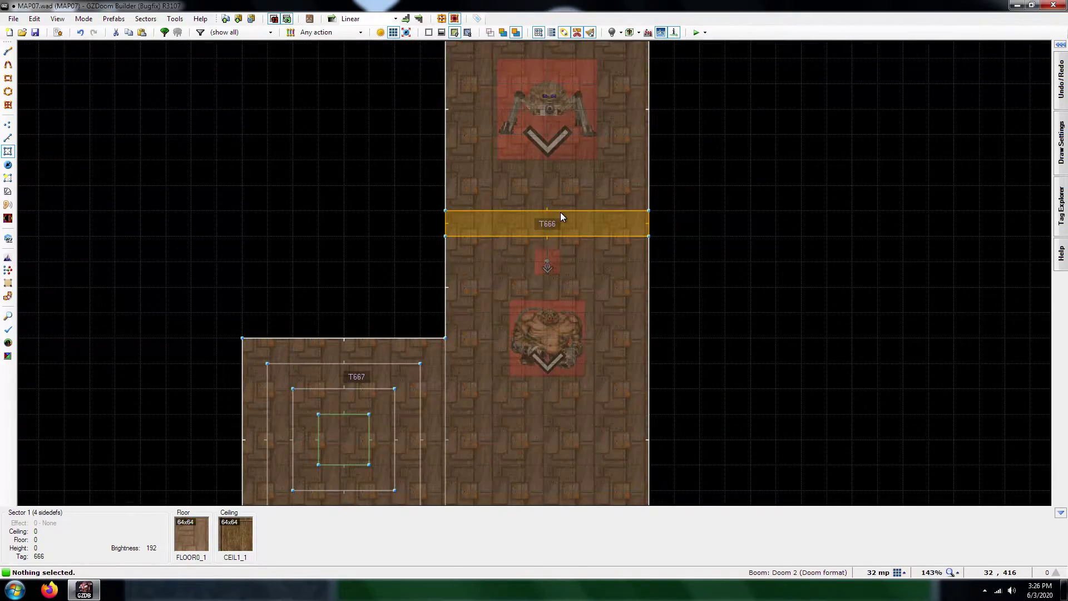
{"action": "scroll", "coordinate": [552, 252], "scroll_direction": "down", "scroll_amount": 3}
{"action": "scroll", "coordinate": [454, 261], "scroll_direction": "up", "scroll_amount": 3}
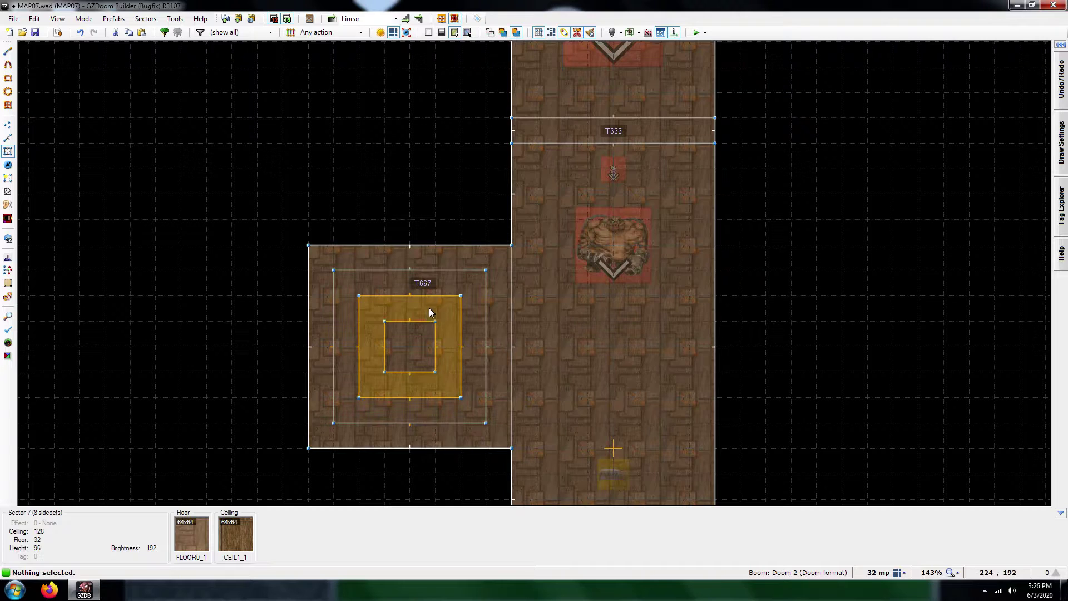
{"action": "scroll", "coordinate": [435, 233], "scroll_direction": "down", "scroll_amount": 2}
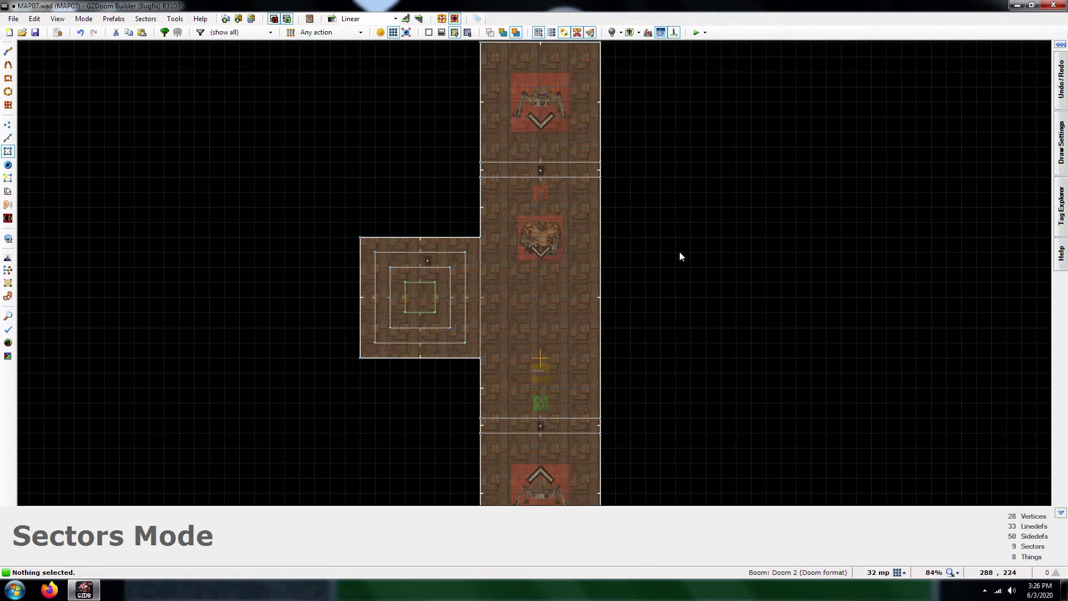
Step: Save the map under the new file name MonsterDeathSpecials_VanillaDoom in the WADS folder
{"action": "key", "text": "ctrl+shift+s"}
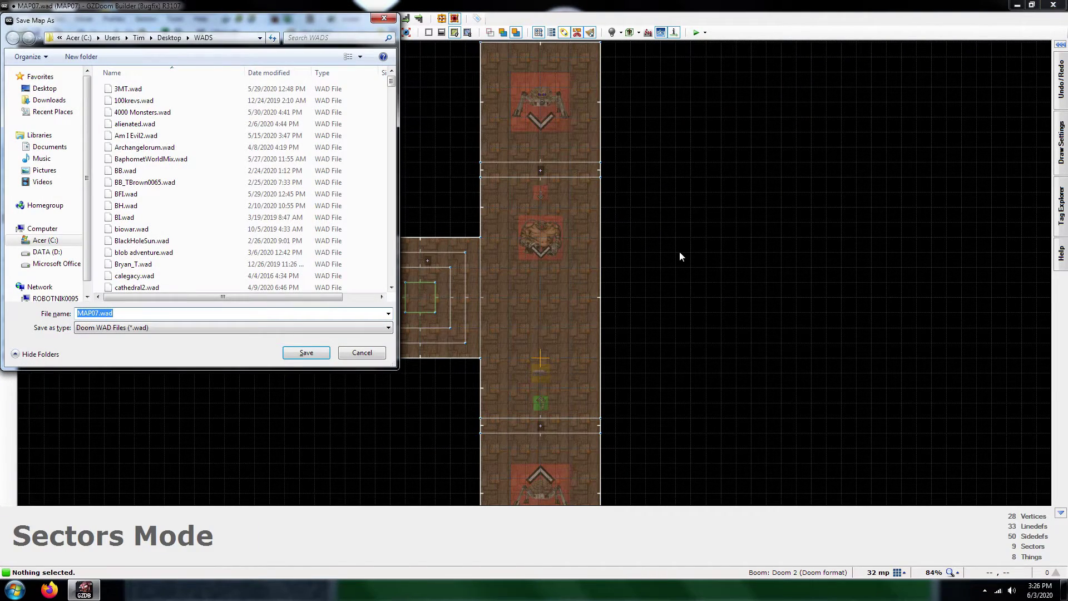
{"action": "key", "text": "BackSpace"}
{"action": "type", "text": "Mo"}
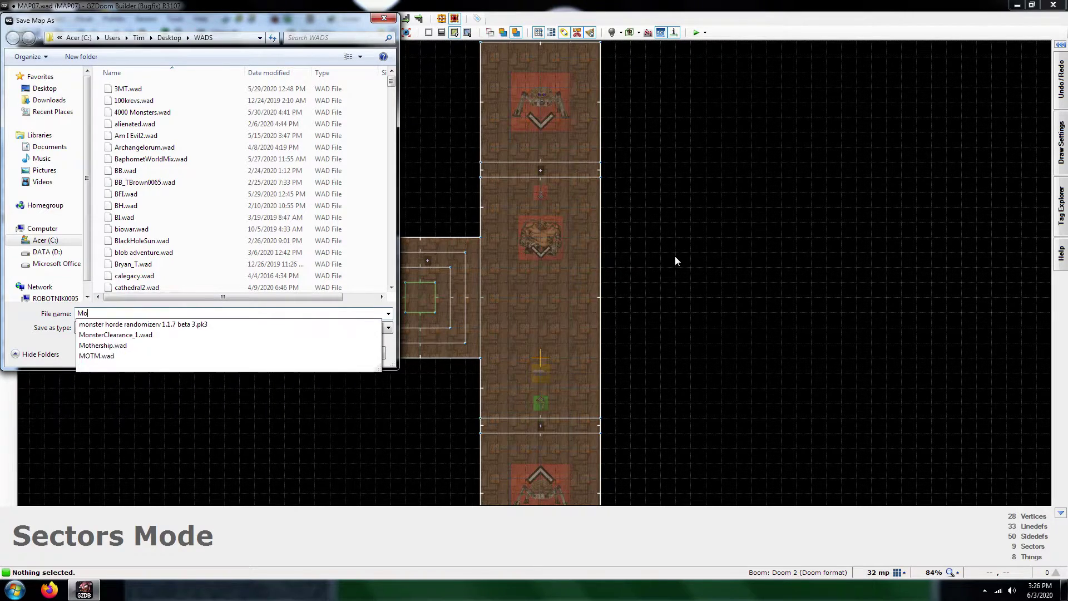
{"action": "type", "text": "nsterDeat"}
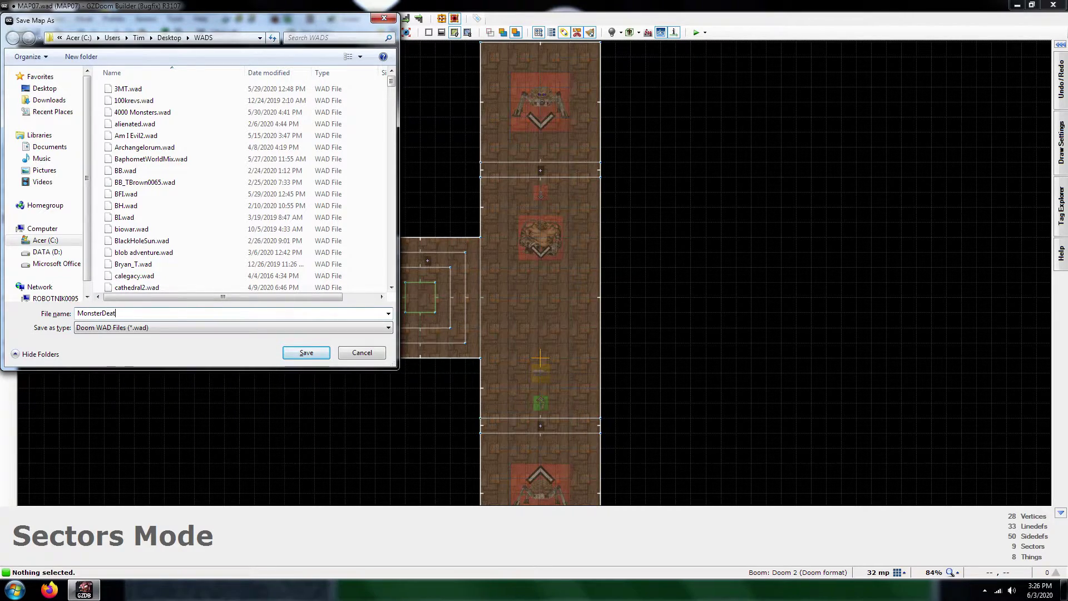
{"action": "type", "text": "hSpecia"}
{"action": "key", "text": "BackSpace"}
{"action": "type", "text": "s_VanillaDoom"}
{"action": "left_click", "coordinate": [308, 359]}
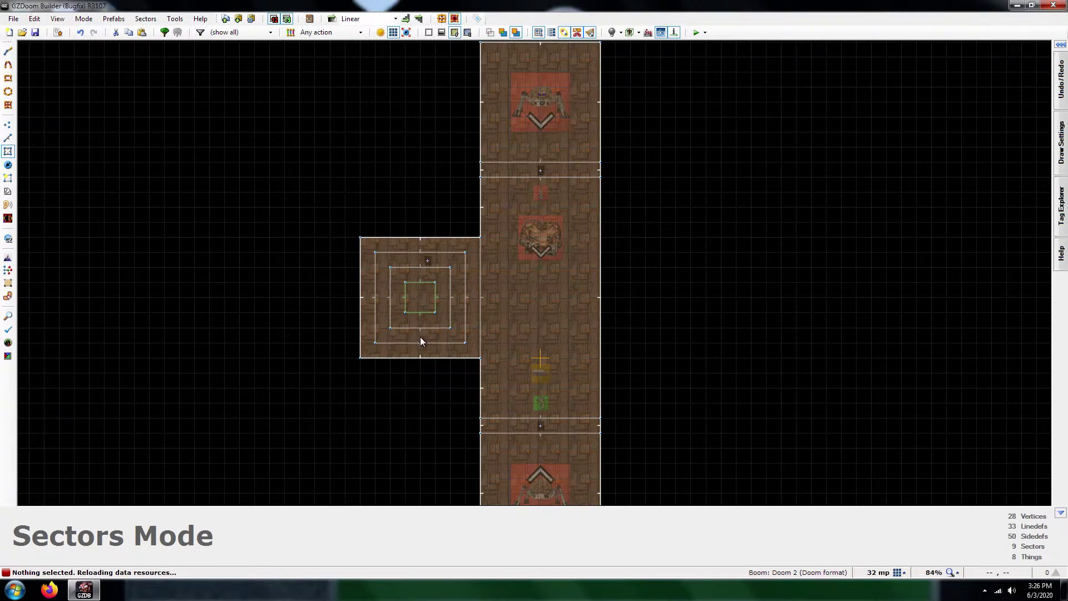
Step: Leave the map editor, select MonsterDeathSpecials_VanillaDoom.wad in the desktop's WADS folder and run it in glboom-plus
{"action": "scroll", "coordinate": [437, 253], "scroll_direction": "down", "scroll_amount": 4}
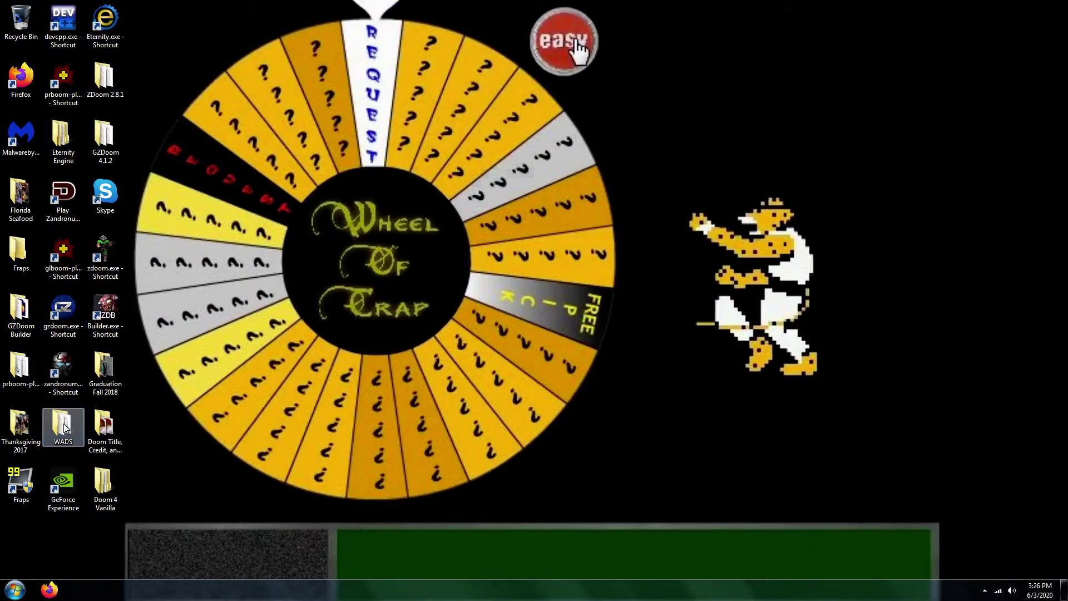
{"action": "double_click", "coordinate": [64, 427]}
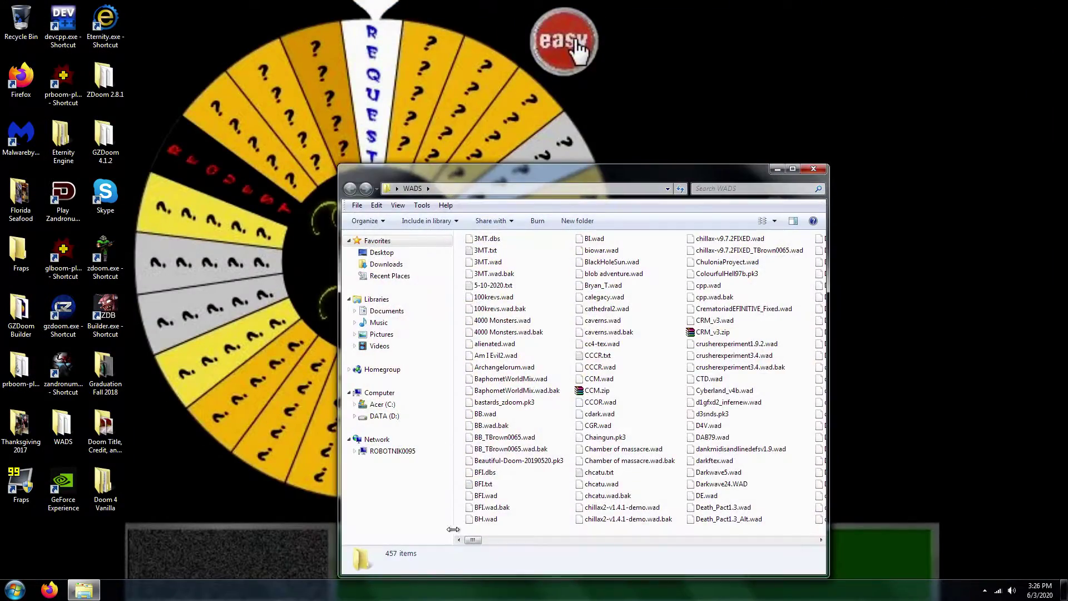
{"action": "left_click_drag", "start_coordinate": [474, 540], "coordinate": [643, 559]}
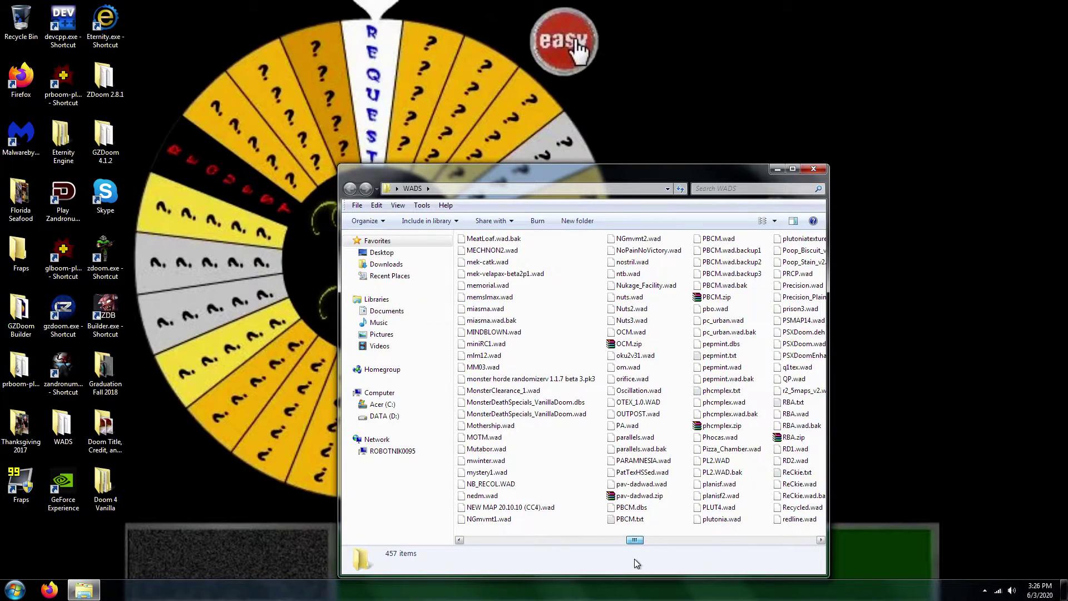
{"action": "left_click", "coordinate": [534, 413]}
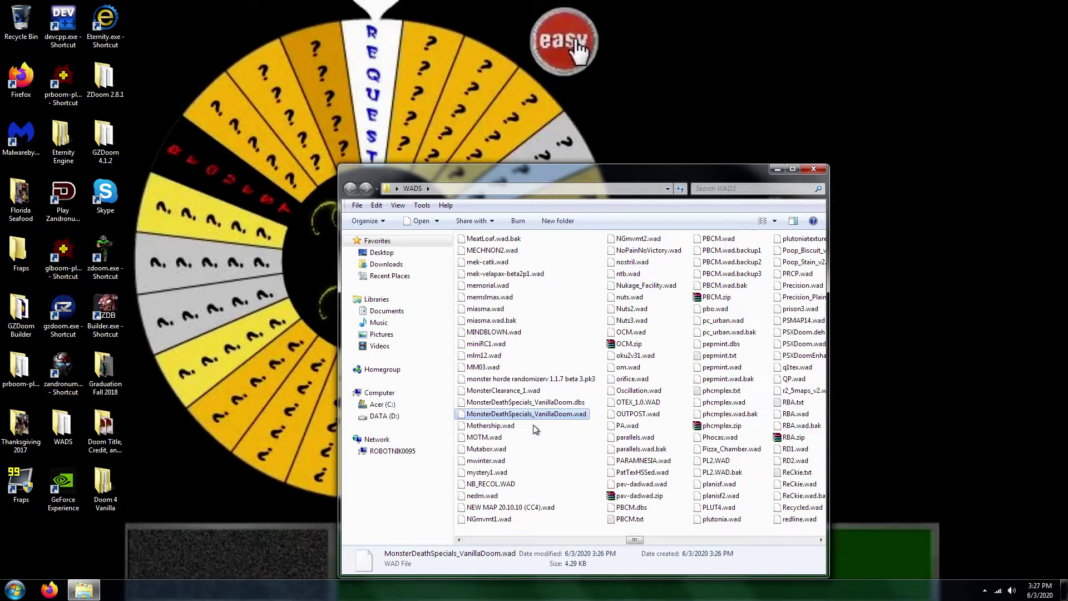
{"action": "right_click", "coordinate": [70, 250]}
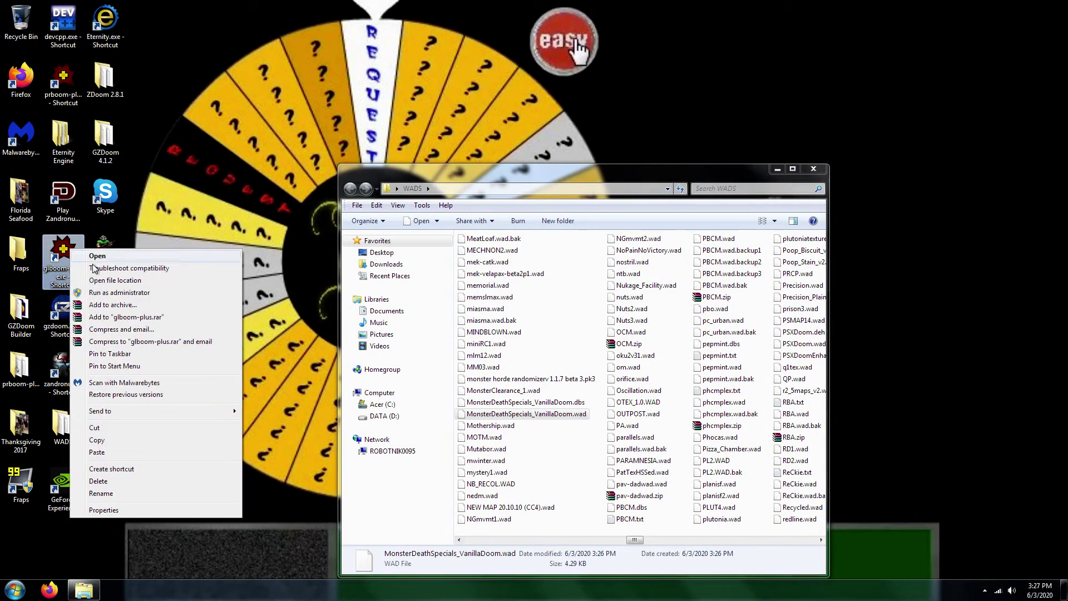
{"action": "left_click", "coordinate": [97, 256]}
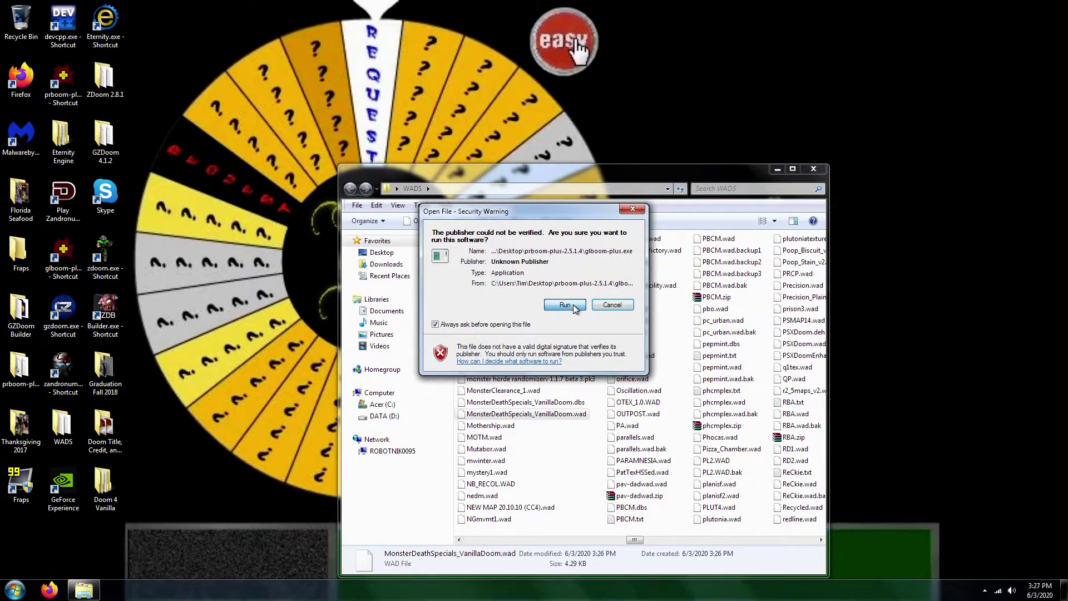
{"action": "left_click", "coordinate": [565, 306]}
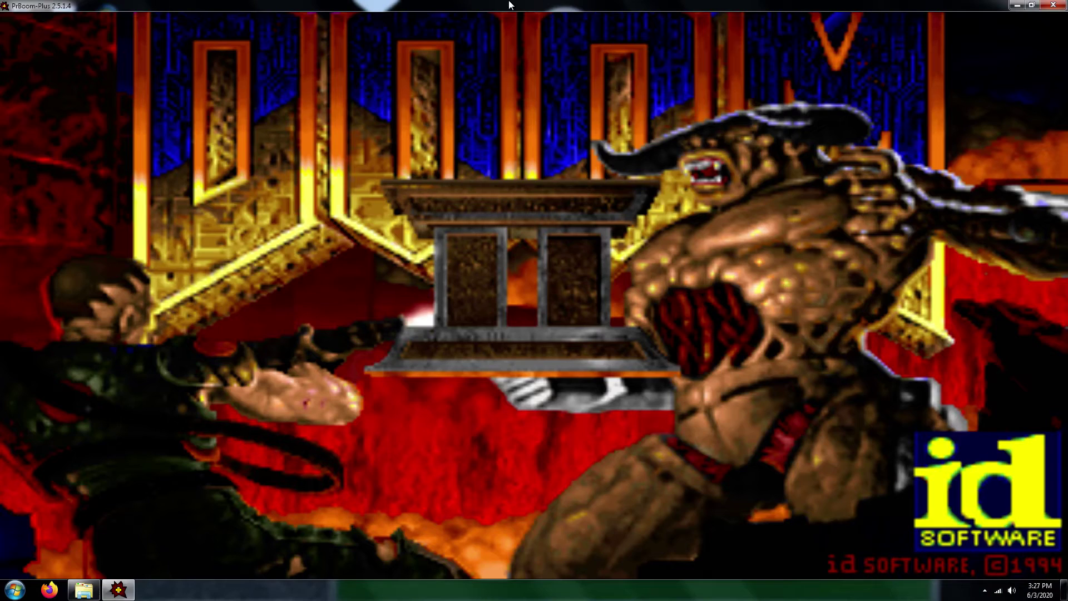
Step: Start a game on MAP07 and attack the Mancubus with the super shotgun to test the tag 666 dividers
{"action": "key", "text": "Escape"}
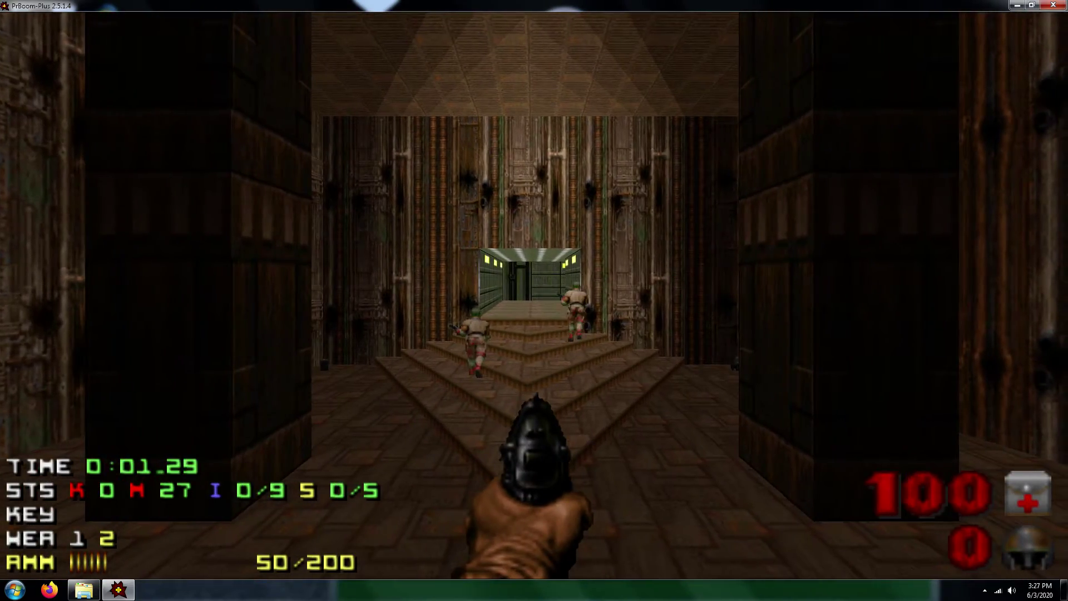
{"action": "key", "text": "Up"}
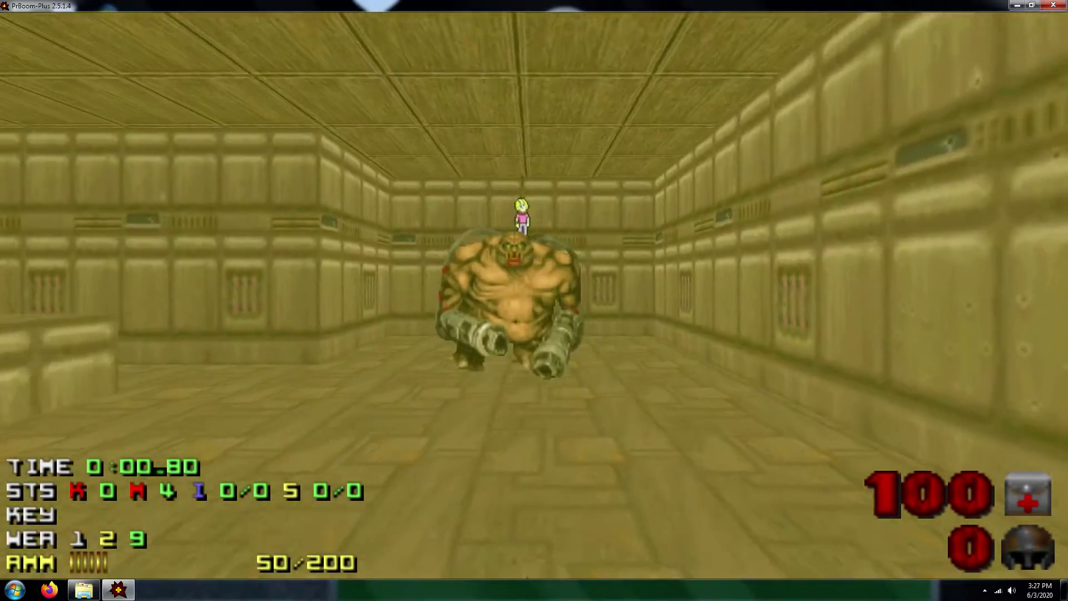
{"action": "key", "text": "ctrl"}
{"action": "key", "text": "Down"}
{"action": "key", "text": "Up"}
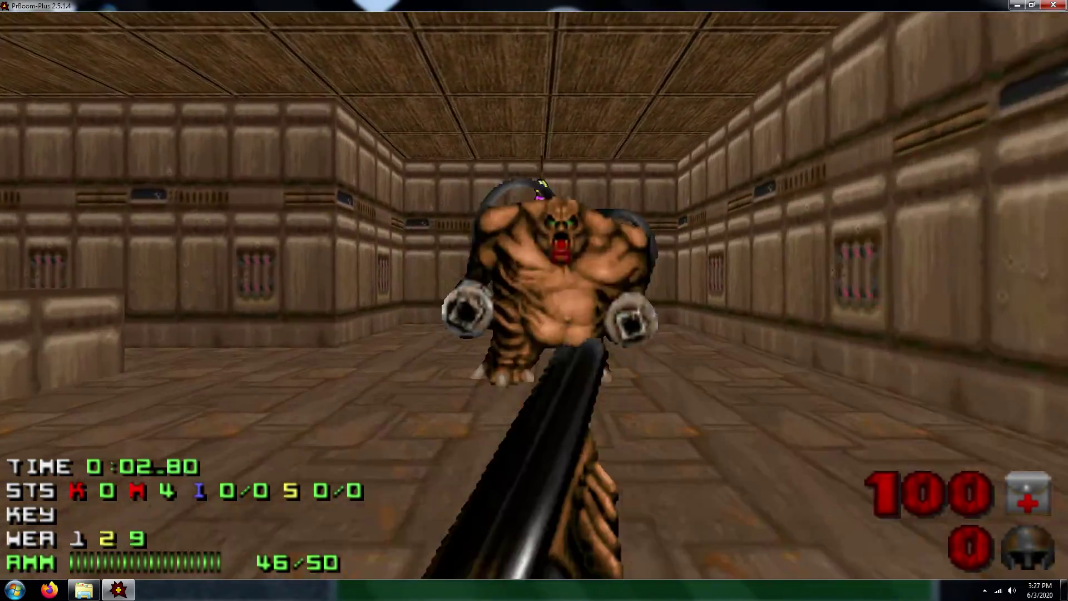
{"action": "key", "text": "ctrl"}
{"action": "key", "text": "Up"}
{"action": "key", "text": "ctrl"}
{"action": "key", "text": "Down"}
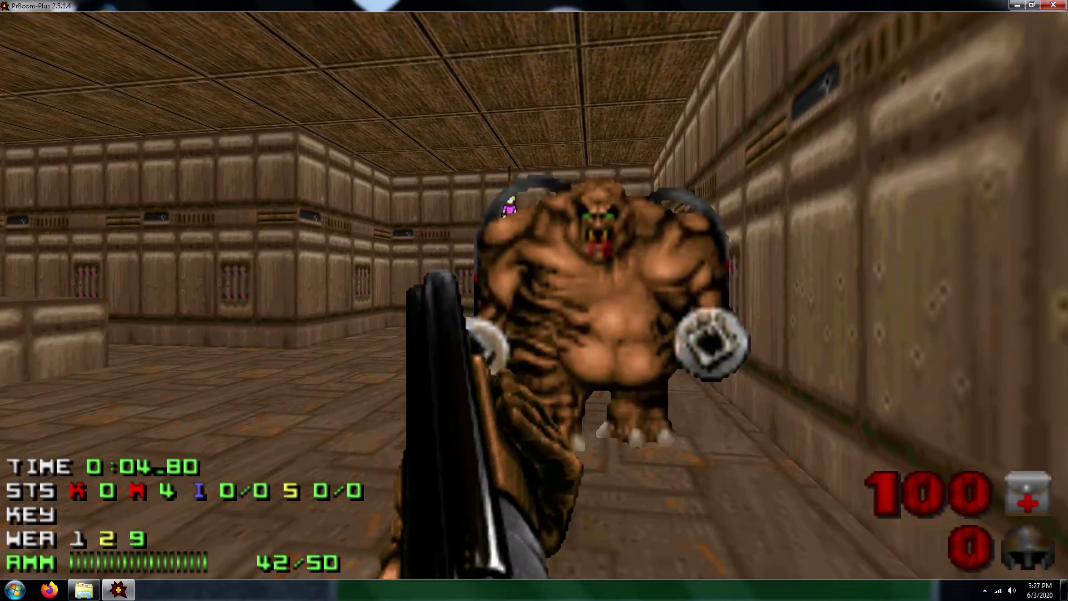
{"action": "key", "text": "ctrl"}
{"action": "key", "text": "Right"}
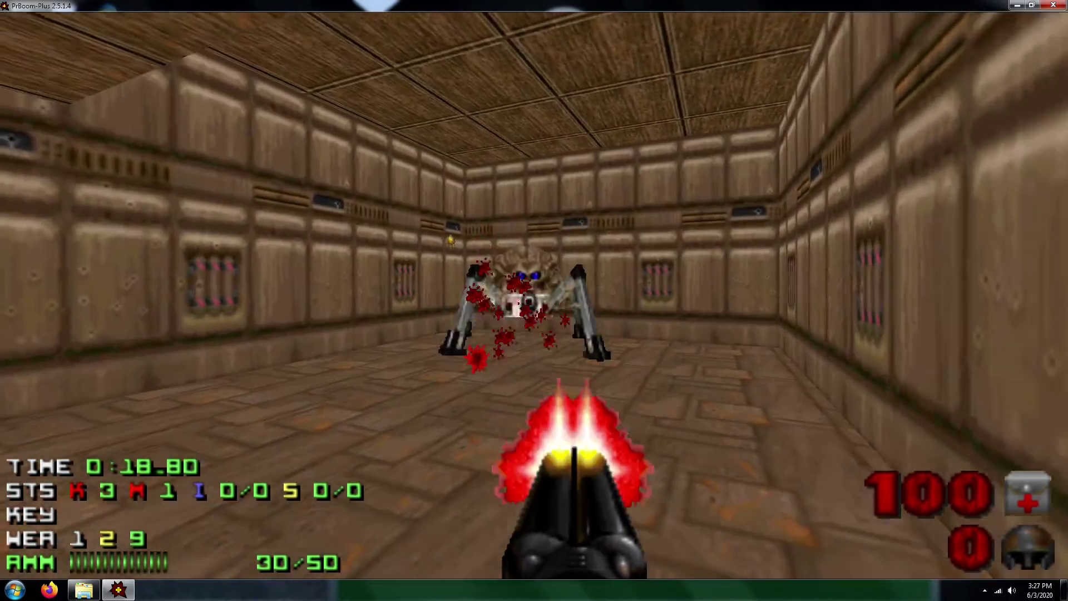
Step: Kill the last Arachnotron with the super shotgun to test the tag 667 ring
{"action": "key", "text": "3"}
{"action": "key", "text": "ctrl"}
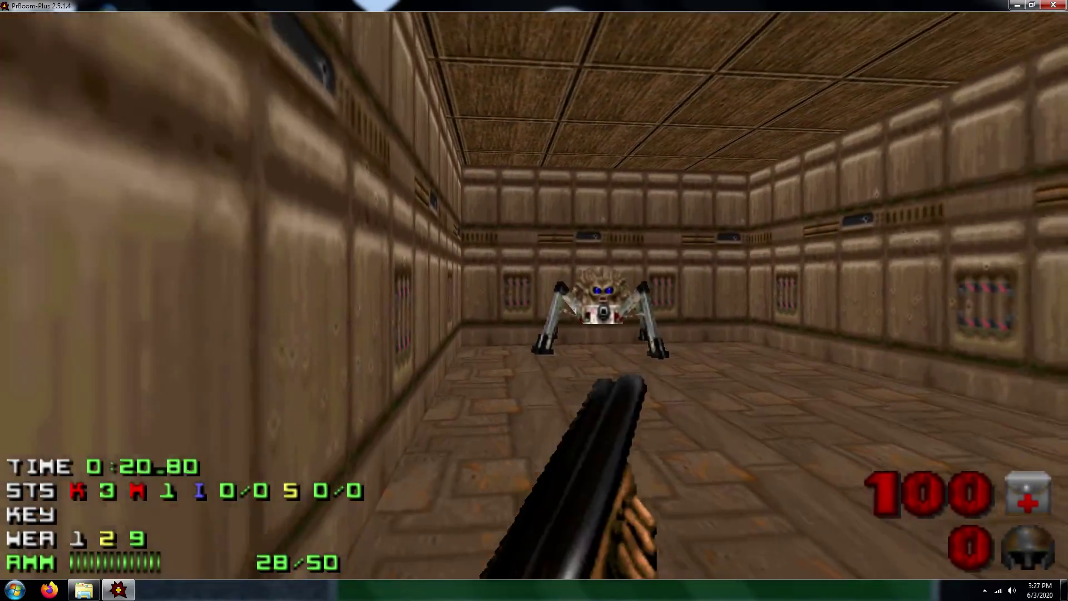
{"action": "key", "text": "ctrl"}
{"action": "key", "text": "w"}
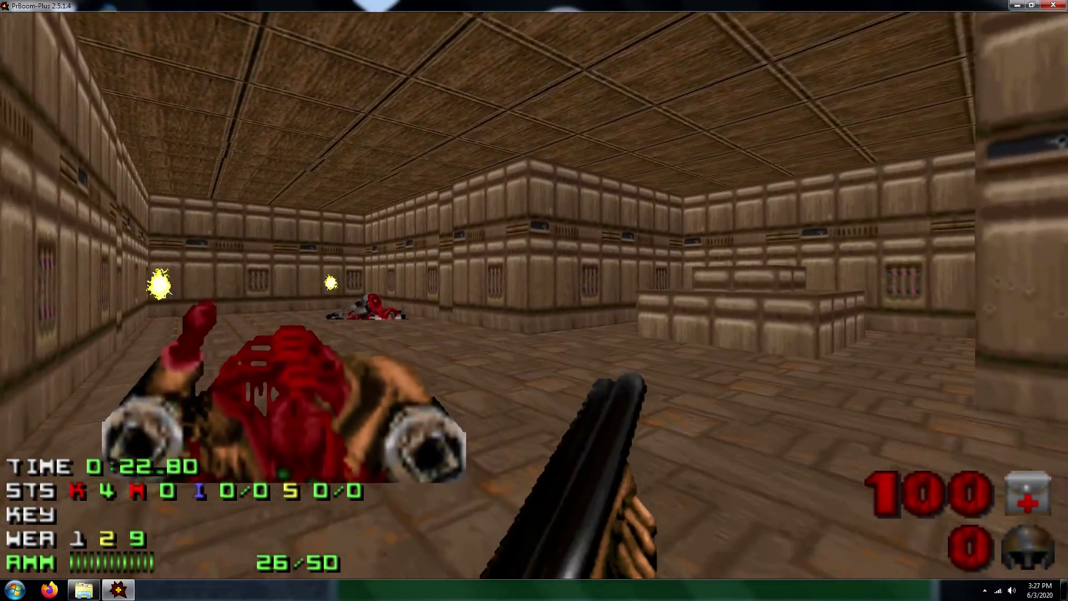
Step: Walk up the tiered platform in the west room to exit the level, then quit the game
{"action": "key", "text": "w"}
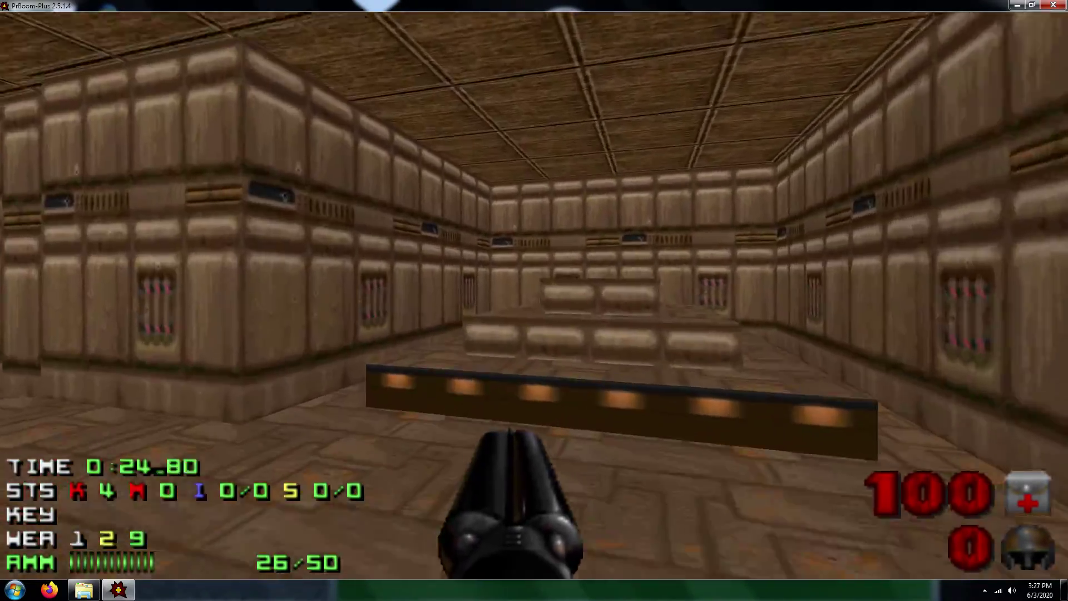
{"action": "key", "text": "s"}
{"action": "key", "text": "w"}
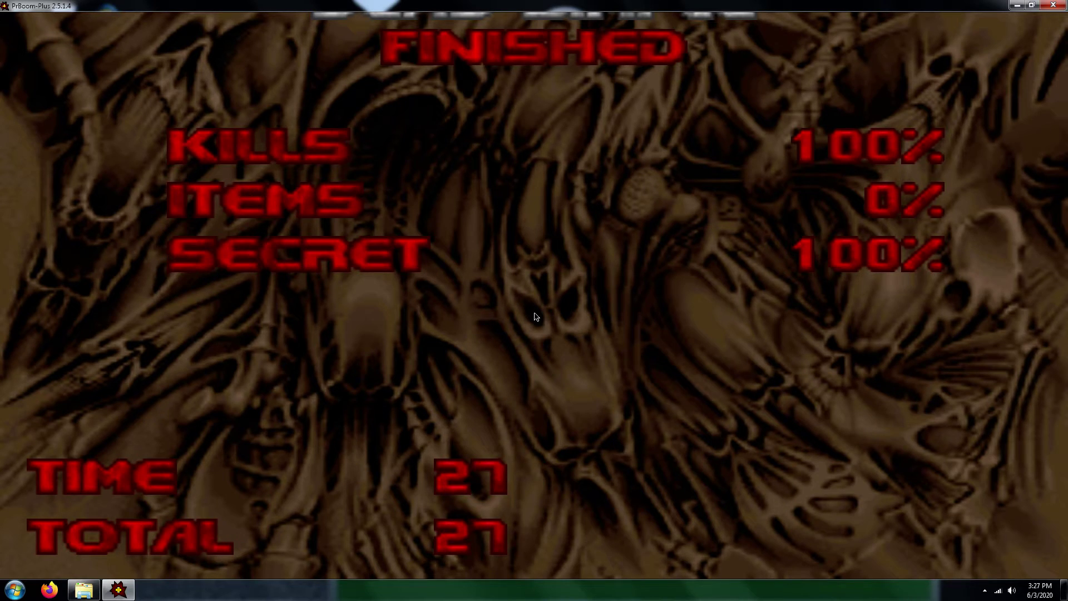
{"action": "key", "text": "alt+F4"}
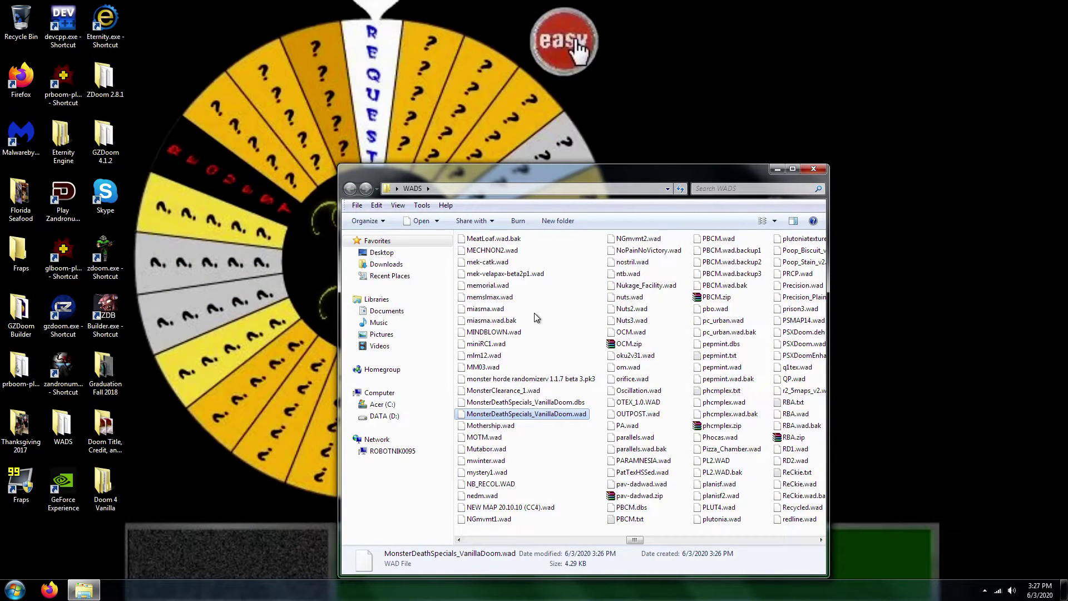